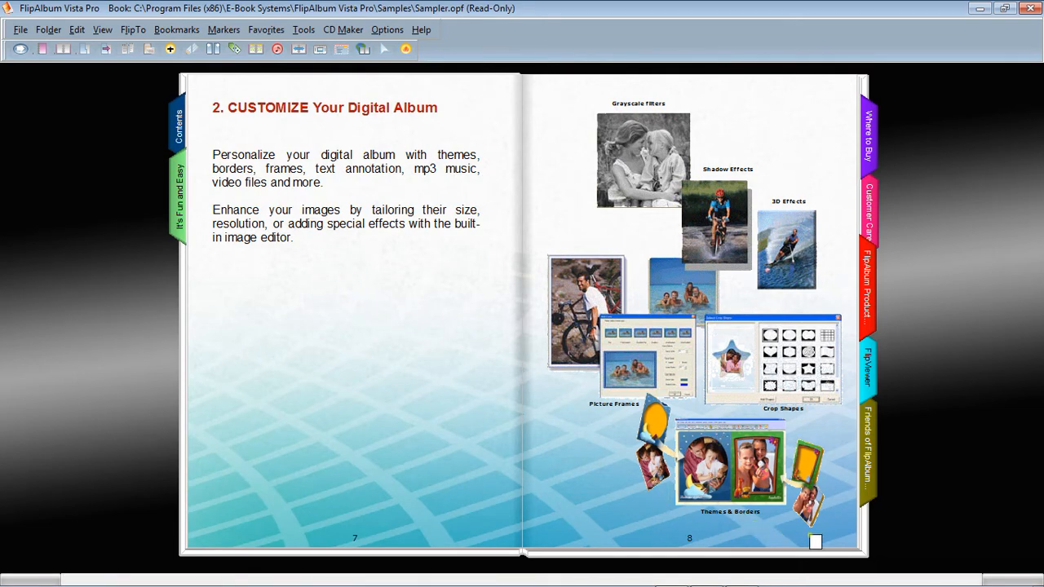
# - Browse the sample album's SHARE and PRINT pages, its It's Fun and Easy and Contents sections, and return to the cover
pyautogui.click(830, 540)
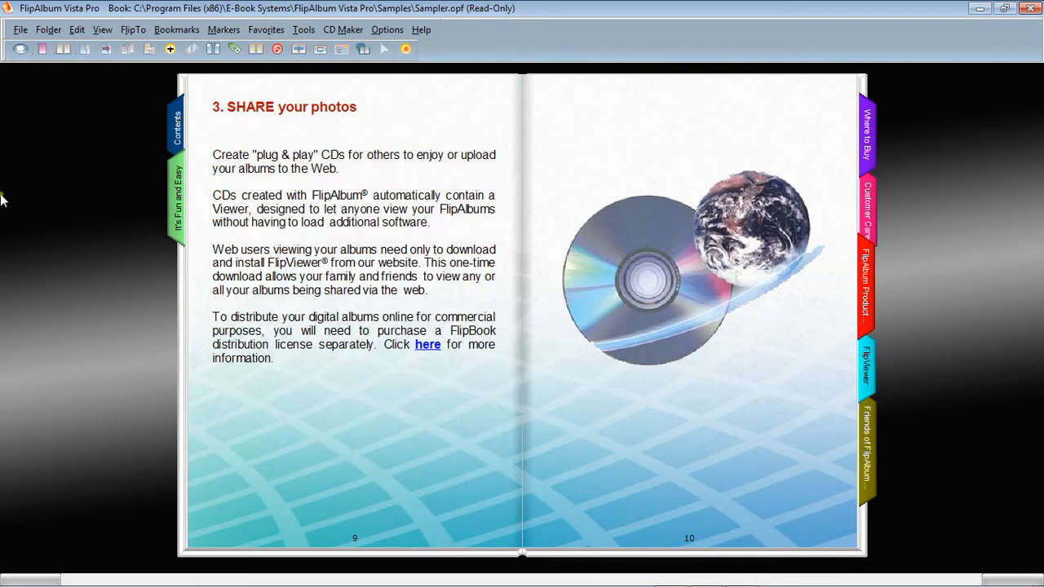
pyautogui.click(764, 394)
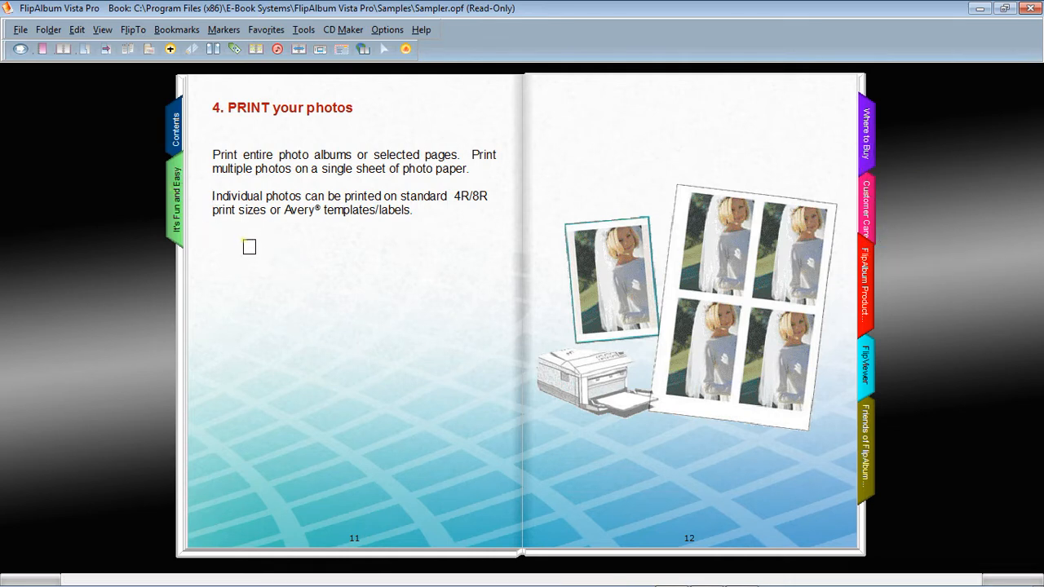
pyautogui.click(177, 196)
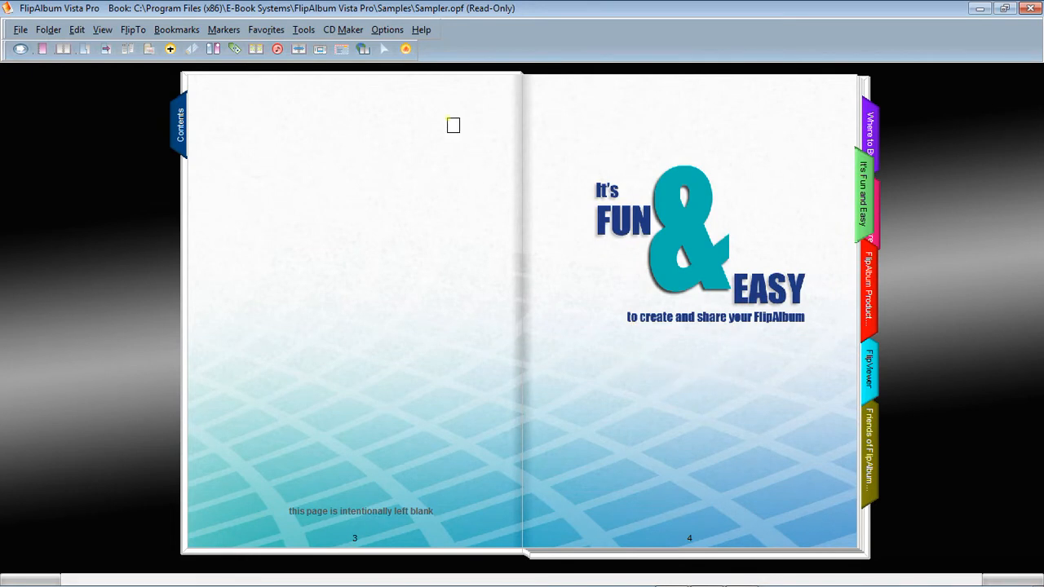
pyautogui.click(181, 124)
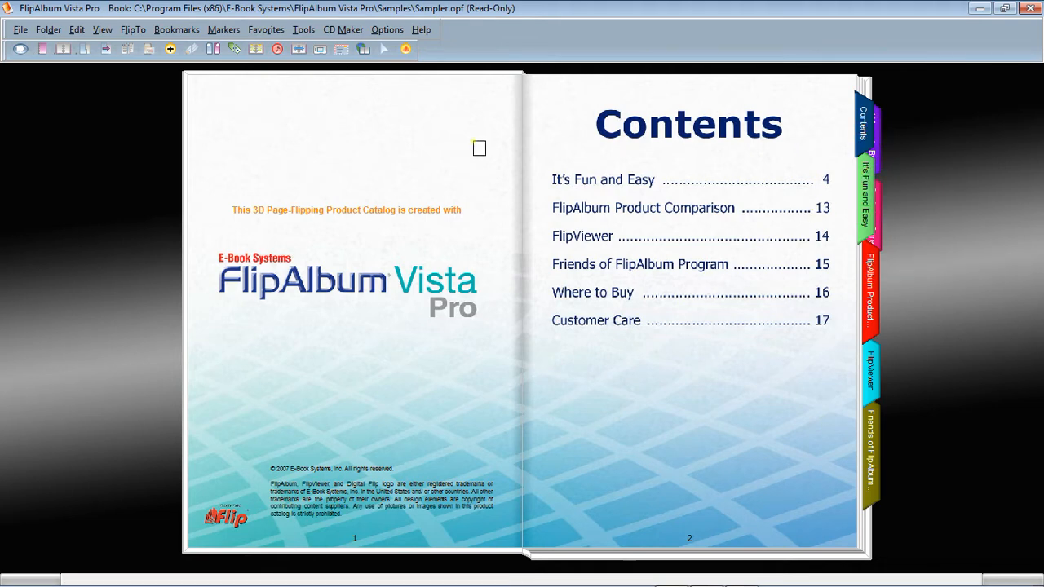
pyautogui.click(416, 150)
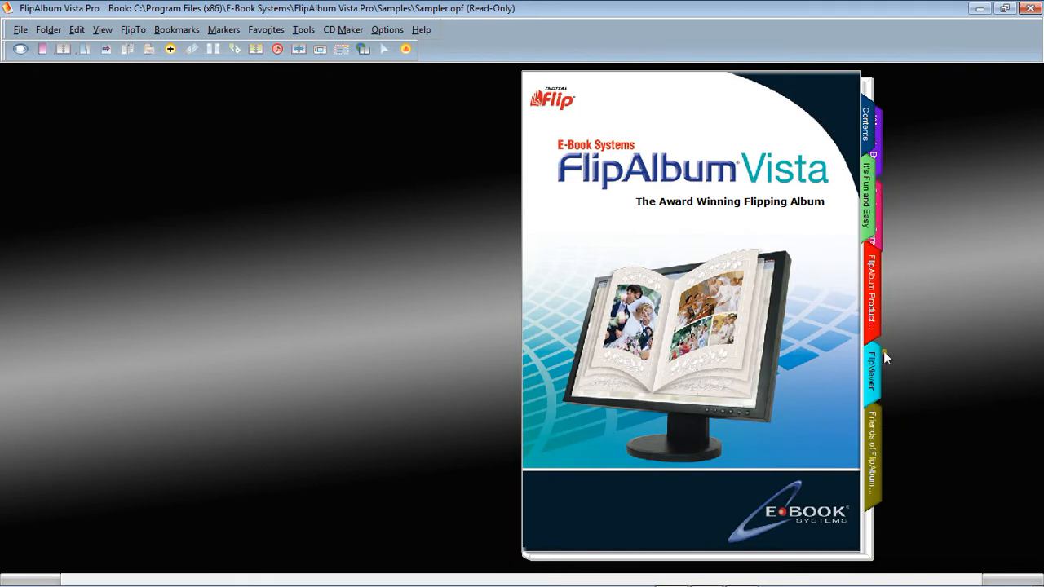
# - View the Where to Buy section of the sample album and flip back through the pages to the front cover
pyautogui.click(879, 157)
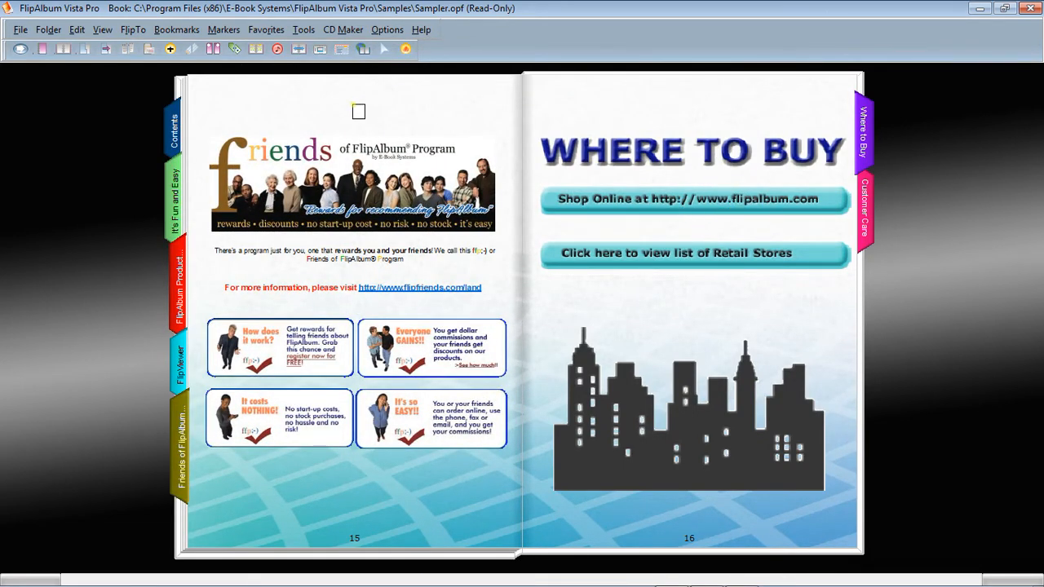
pyautogui.click(293, 101)
pyautogui.click(275, 106)
pyautogui.click(262, 104)
pyautogui.click(263, 104)
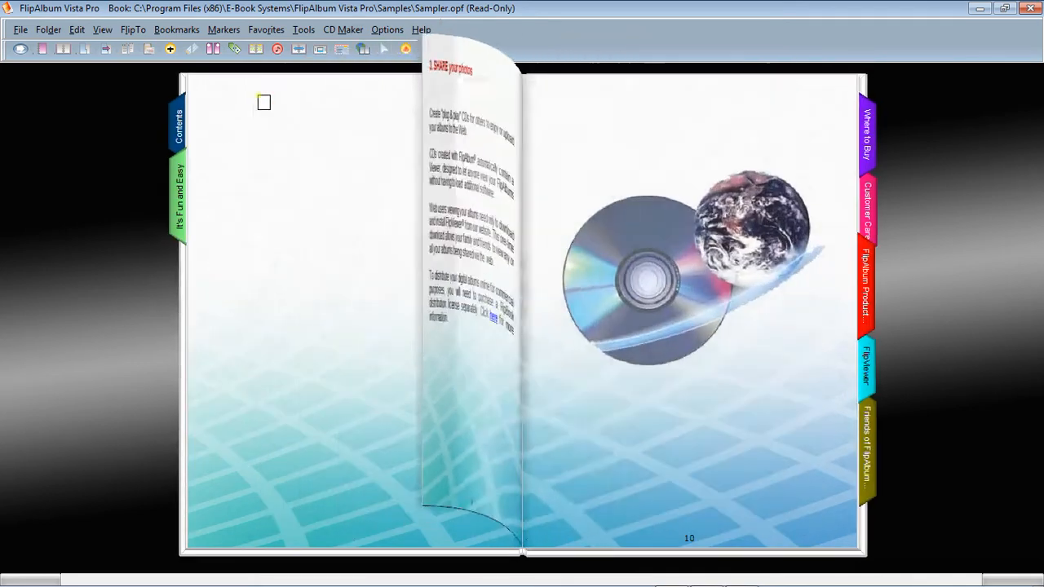
pyautogui.click(262, 104)
pyautogui.click(264, 103)
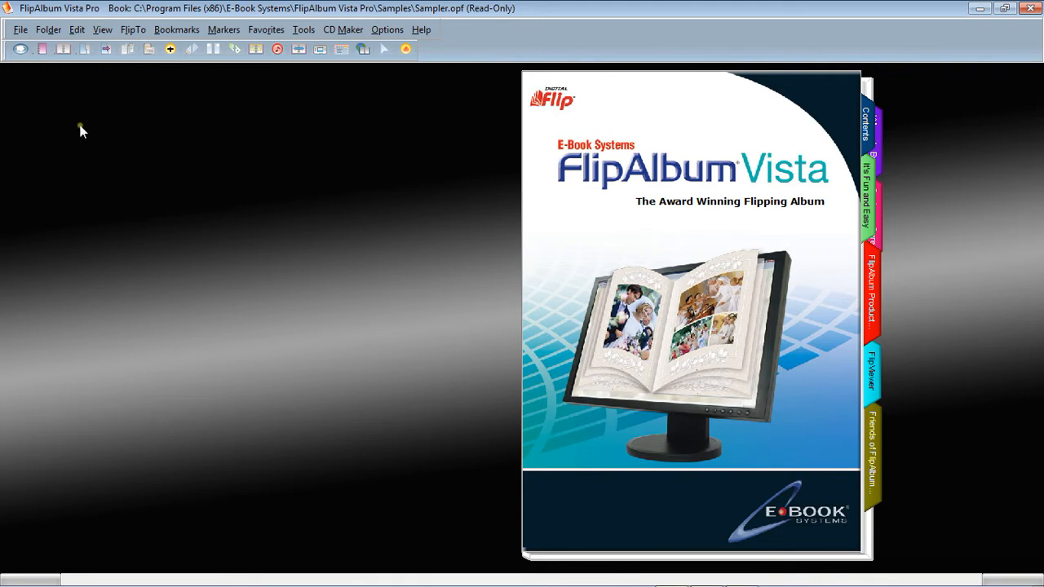
# - Create a new book and flip to its cover and back to the contents and index pages
pyautogui.click(23, 33)
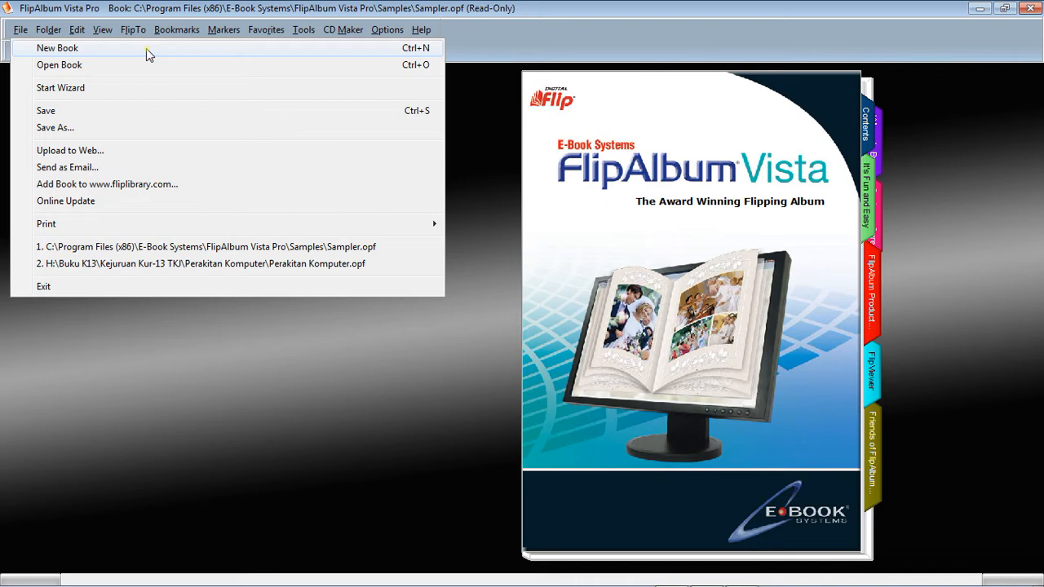
pyautogui.click(145, 49)
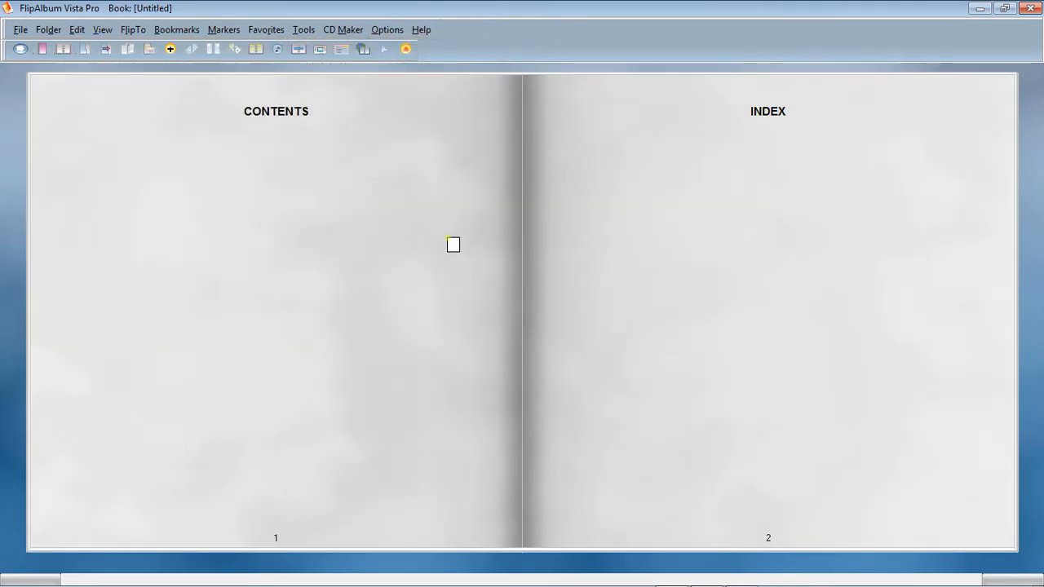
pyautogui.click(400, 245)
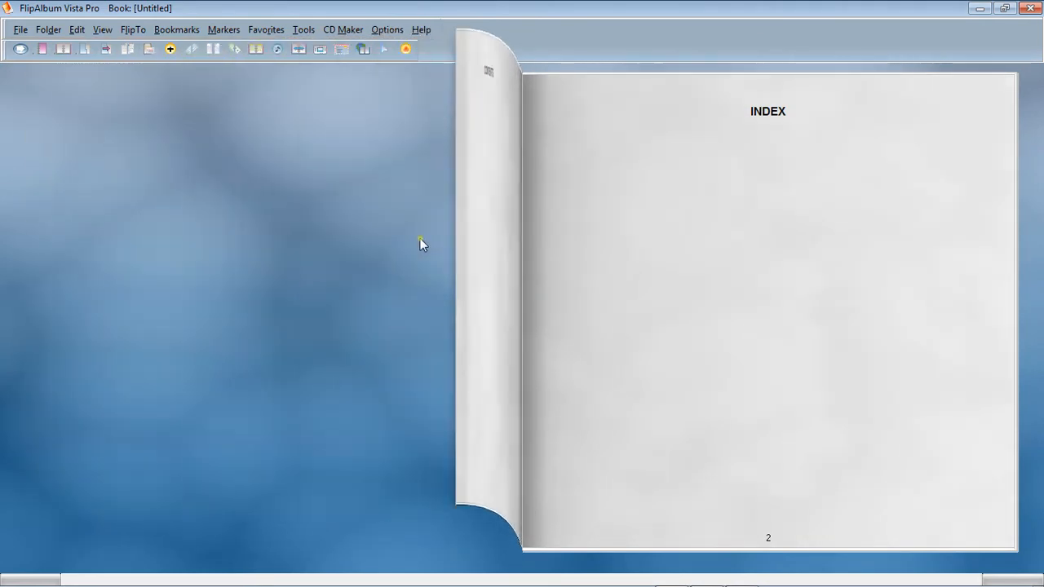
pyautogui.click(771, 268)
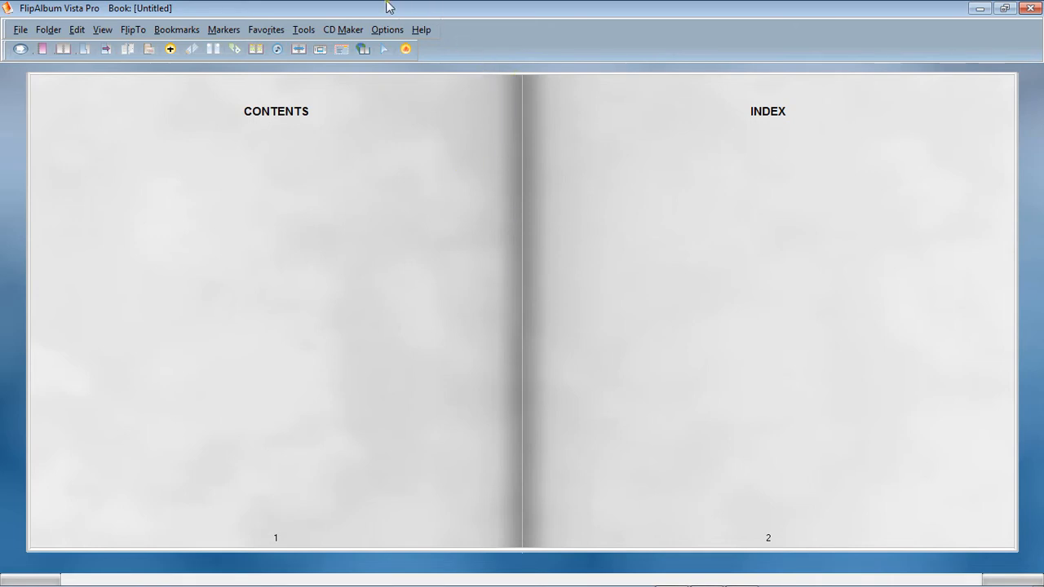
# - Set the book binder to 3DBronze and check it on the closed cover and the open pages
pyautogui.click(388, 31)
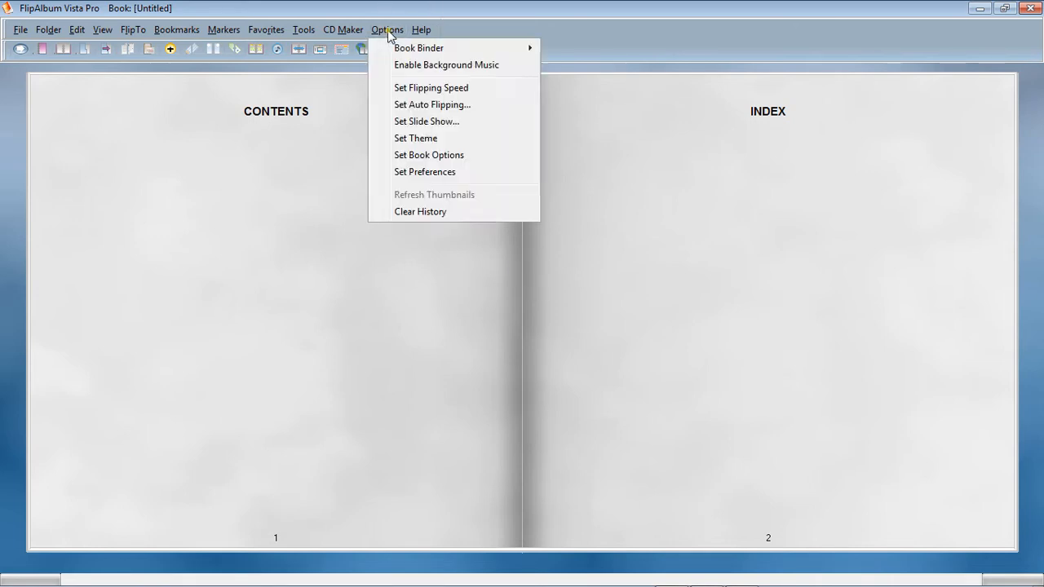
pyautogui.moveTo(430, 49)
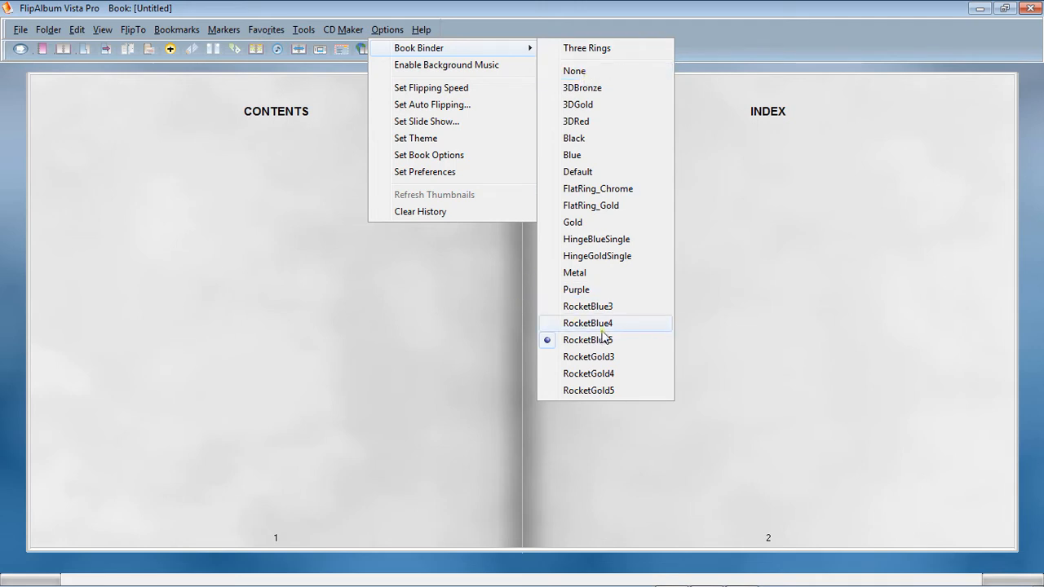
pyautogui.click(580, 88)
pyautogui.click(489, 212)
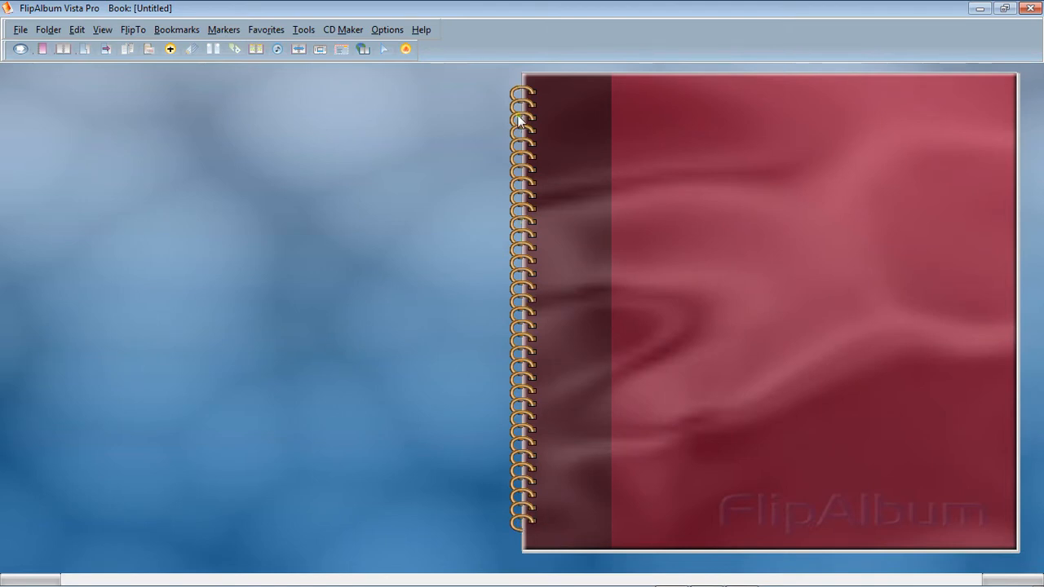
pyautogui.click(678, 422)
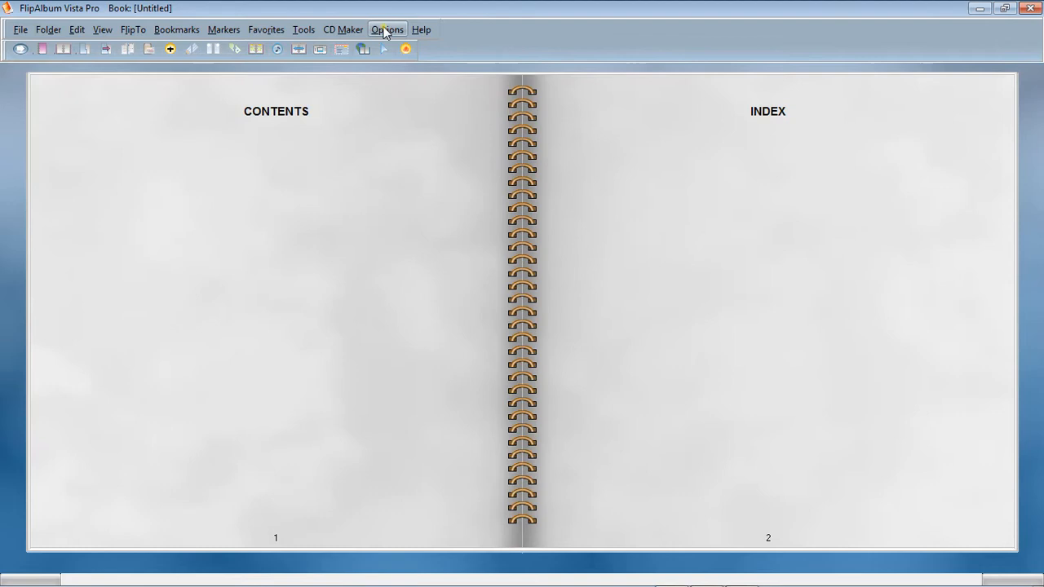
# - Try the 3DGold and Metal book binders and turn the book back to its cover
pyautogui.click(387, 30)
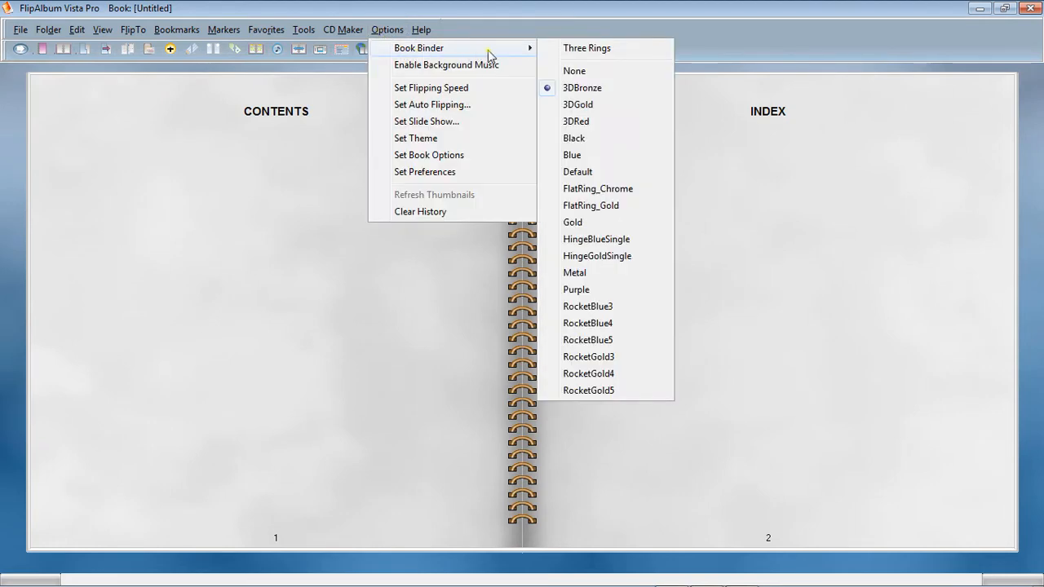
pyautogui.click(561, 104)
pyautogui.click(387, 29)
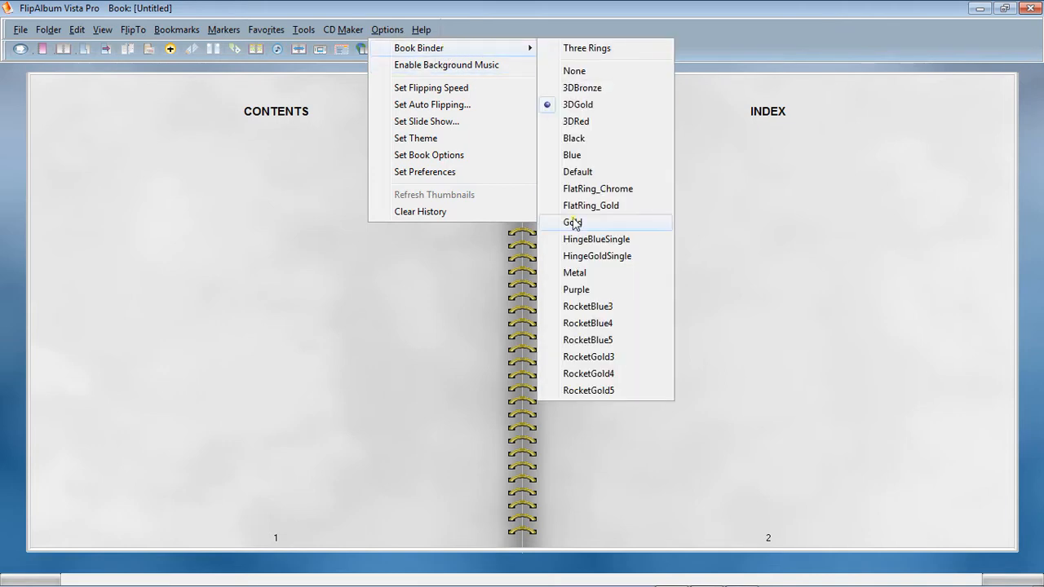
pyautogui.click(569, 279)
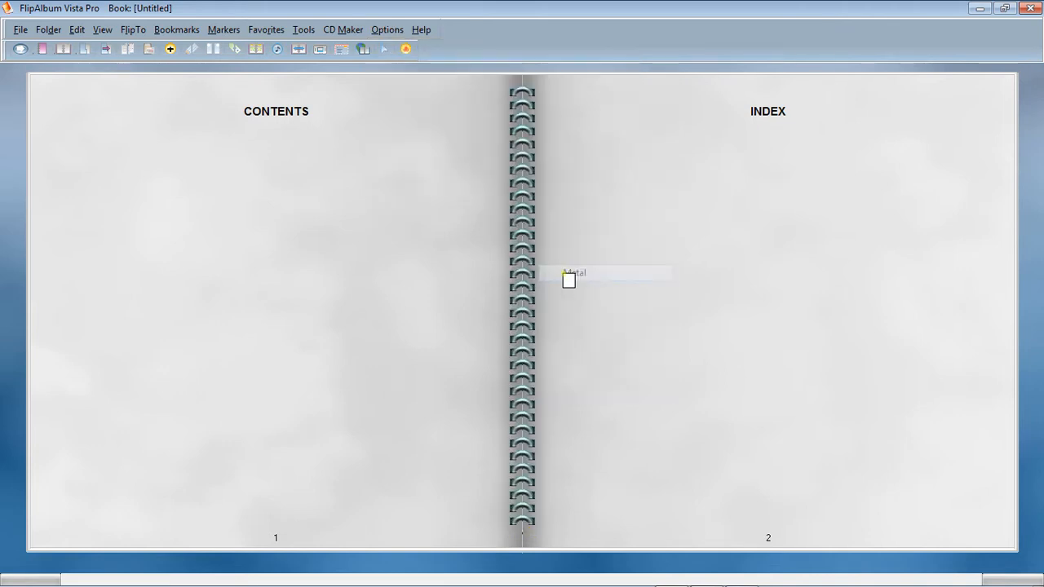
pyautogui.click(424, 269)
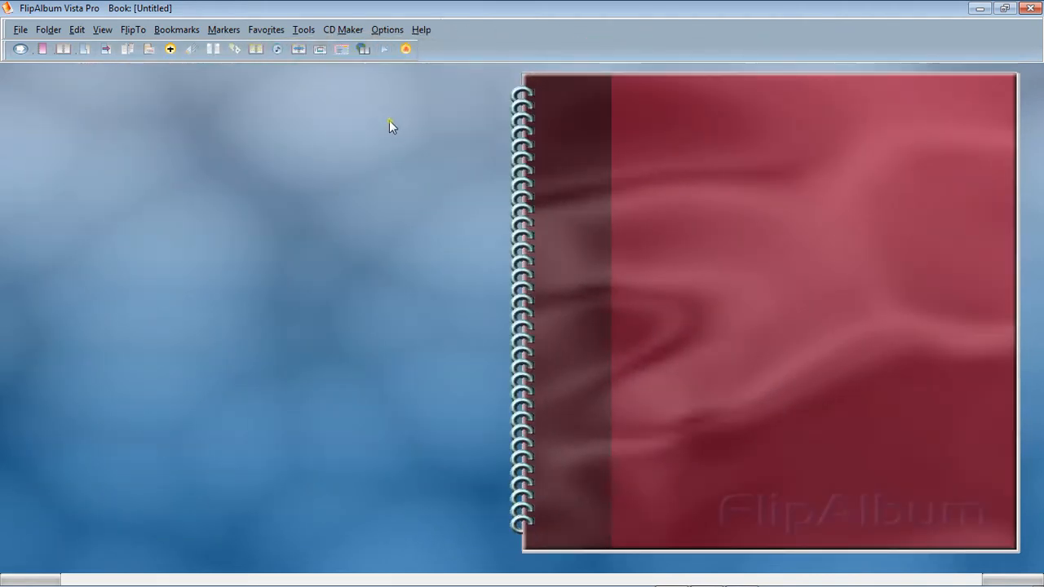
# - Set the book binder to Purple
pyautogui.click(380, 30)
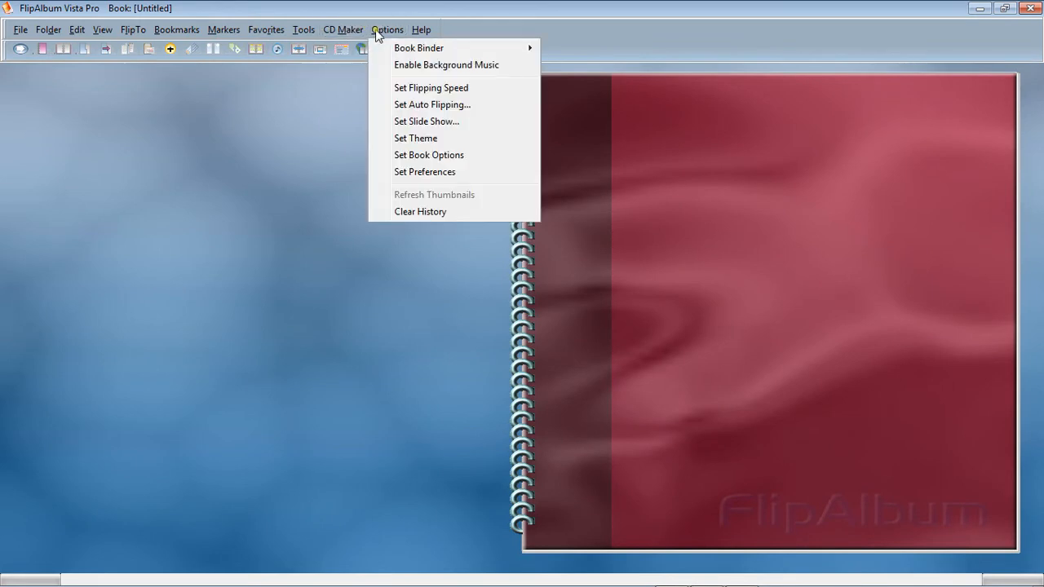
pyautogui.moveTo(408, 49)
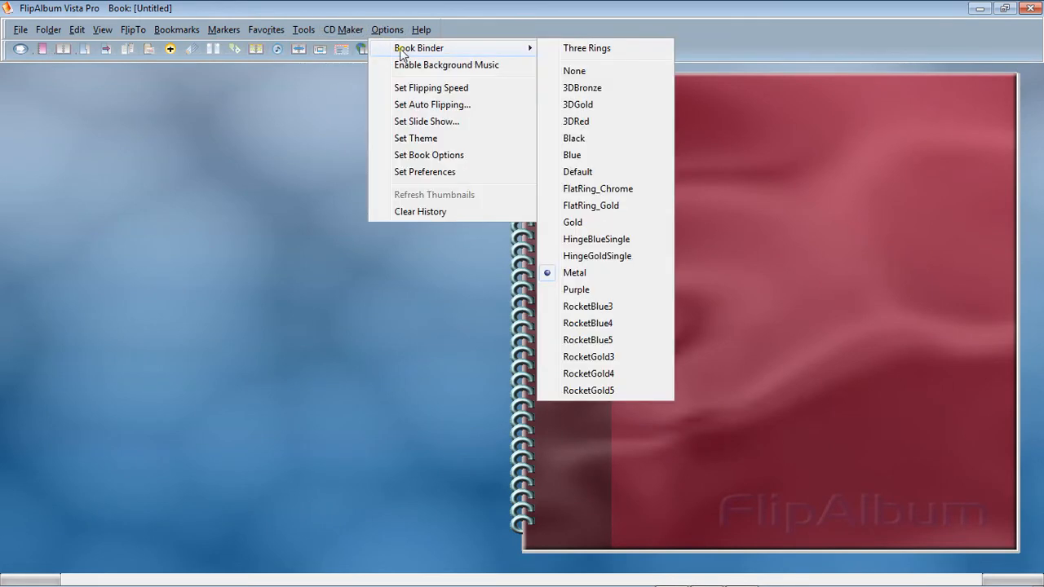
pyautogui.click(576, 290)
# - Set the book binder to RocketBlue5 and check it on the open pages and the cover
pyautogui.click(386, 30)
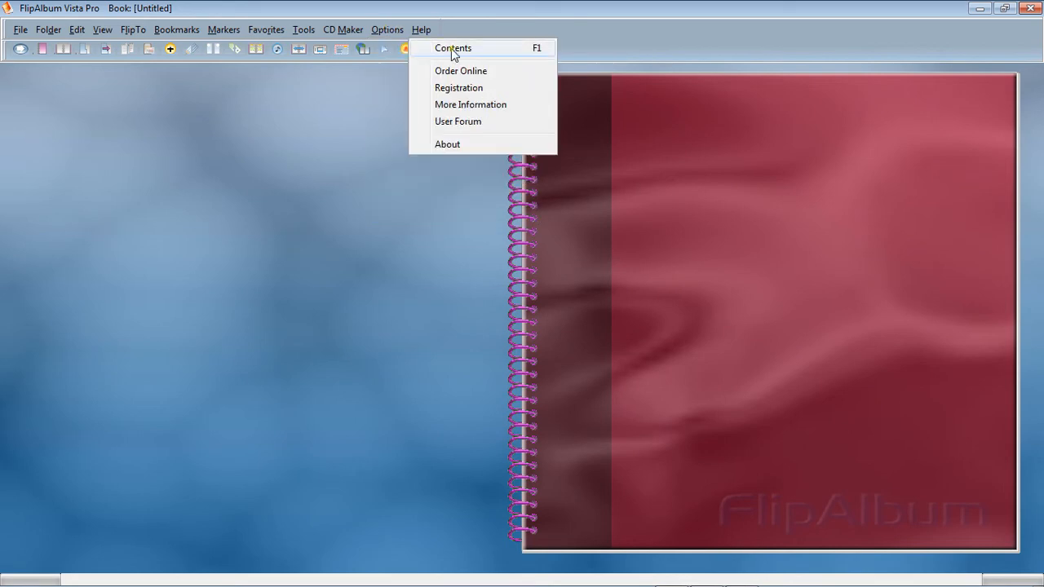
pyautogui.moveTo(420, 48)
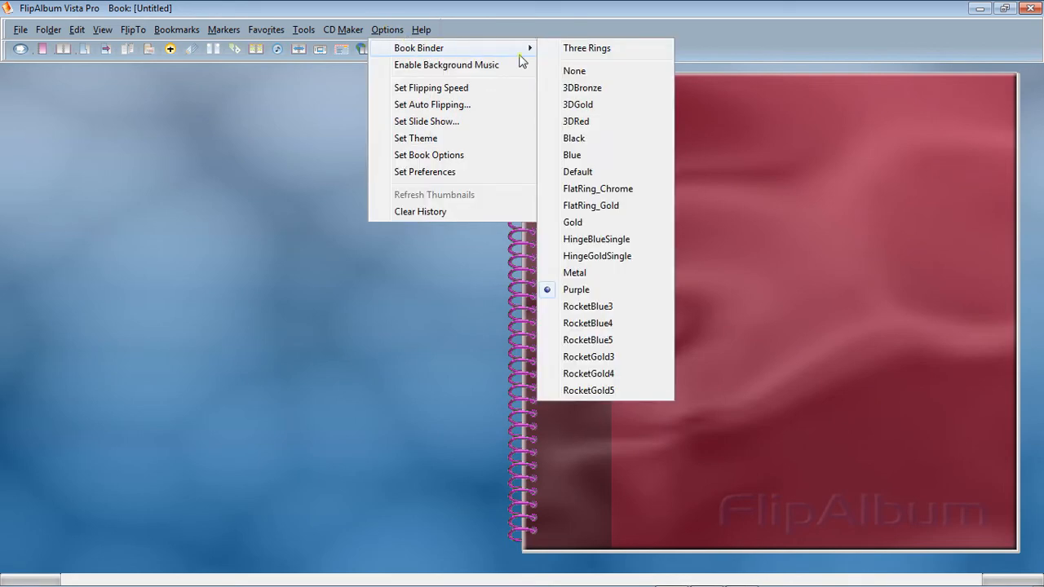
pyautogui.click(588, 306)
pyautogui.click(594, 365)
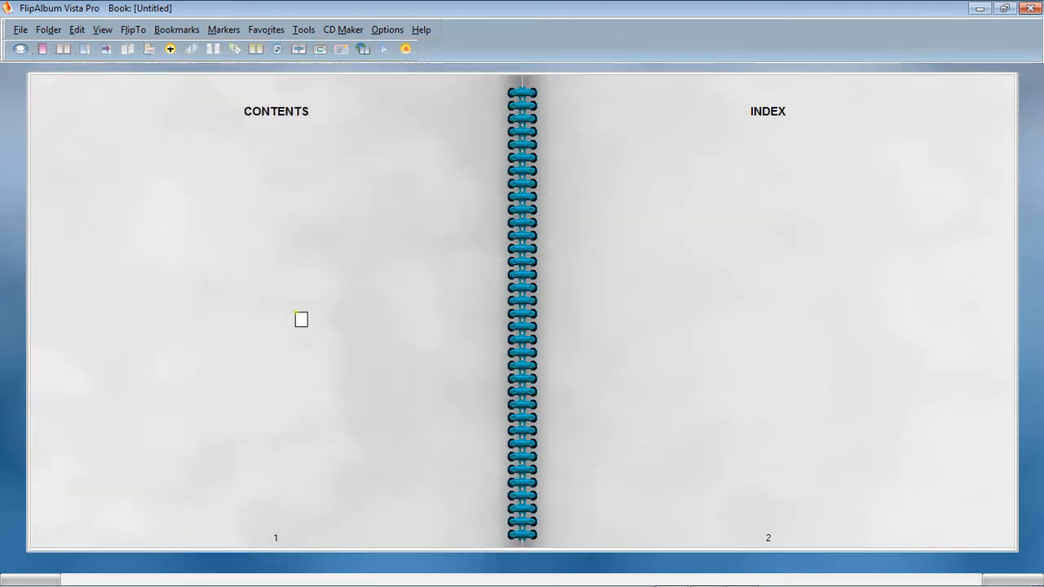
pyautogui.click(297, 315)
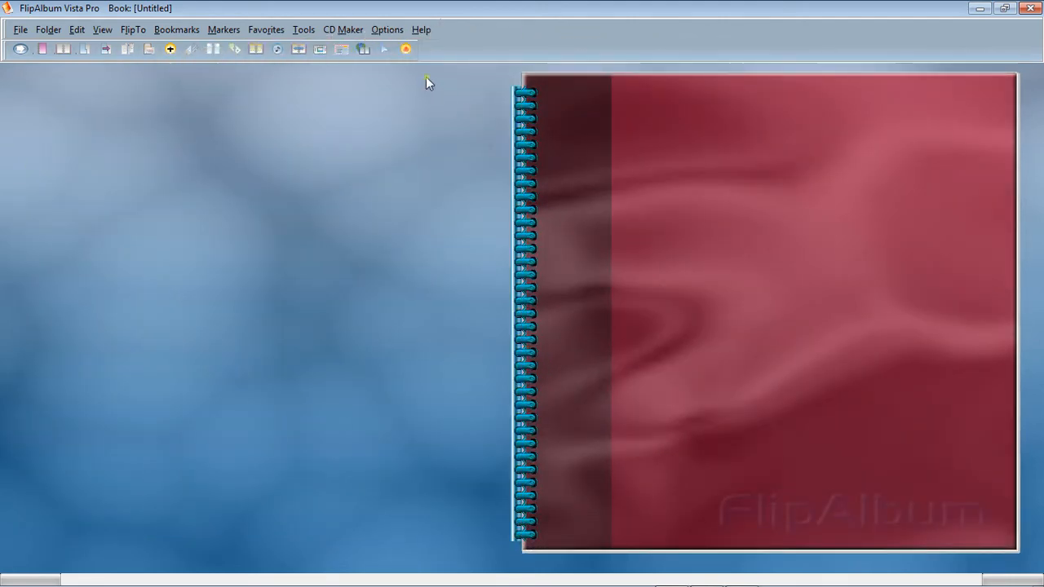
# - Review the available book binder styles without changing the selection and open the book at the contents page
pyautogui.click(387, 30)
pyautogui.moveTo(438, 49)
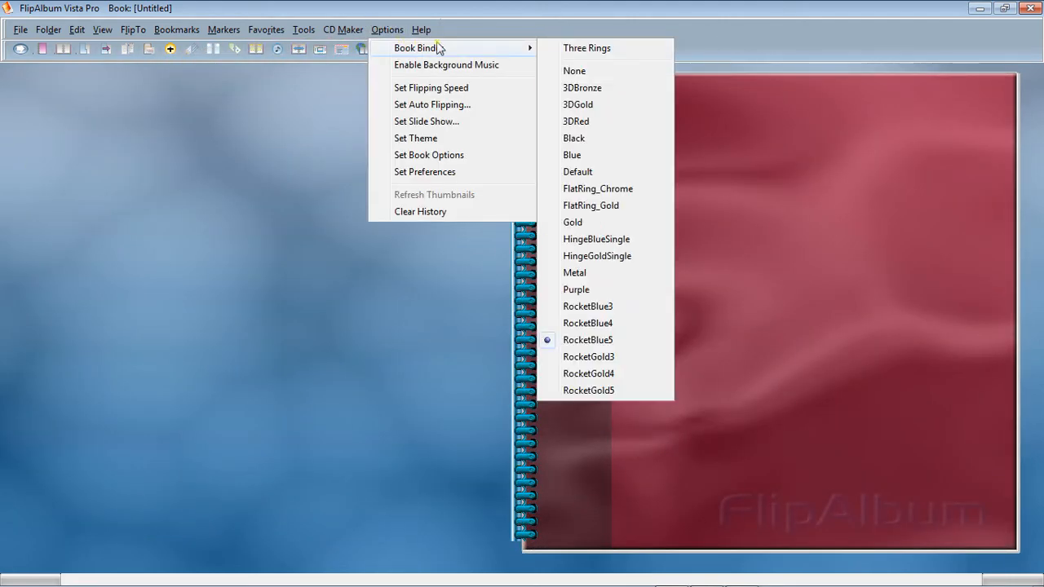
pyautogui.moveTo(527, 47)
pyautogui.click(715, 318)
pyautogui.click(715, 319)
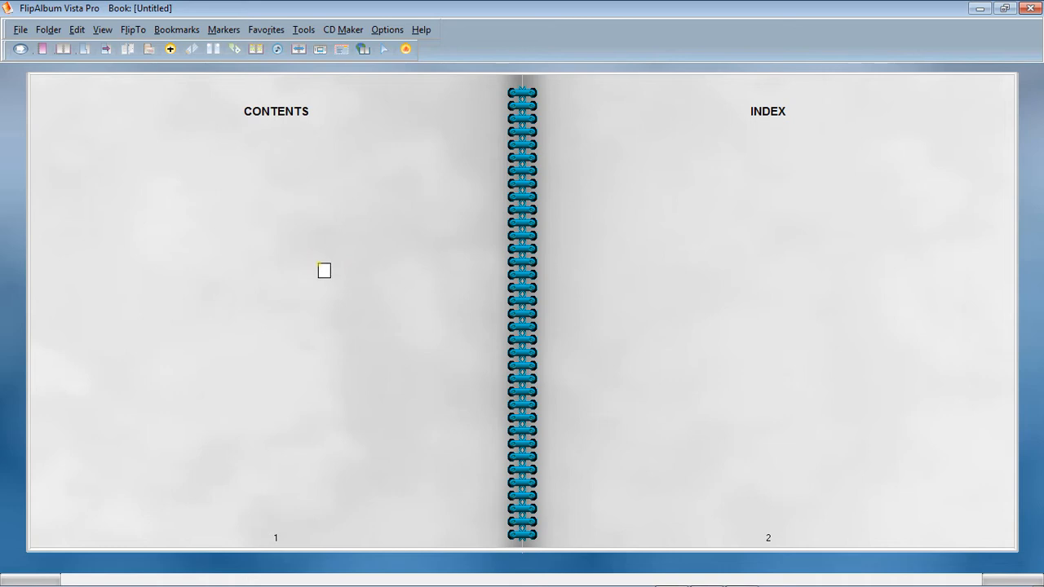
# - Switch to Windows Explorer and examine the PDF books in the Kejuruan Kur-13 TKJ folder
pyautogui.moveTo(628, 577)
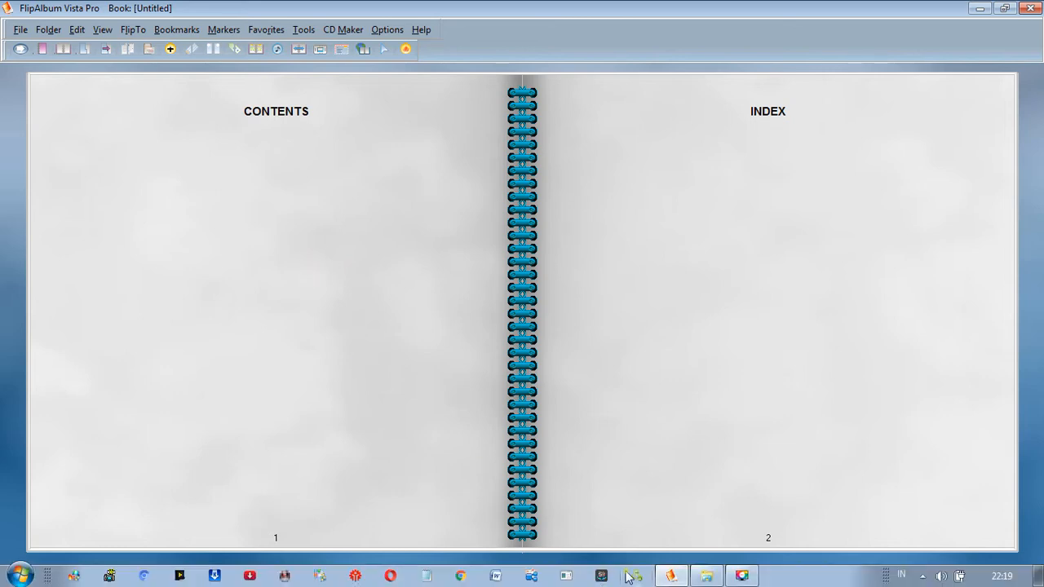
pyautogui.click(715, 578)
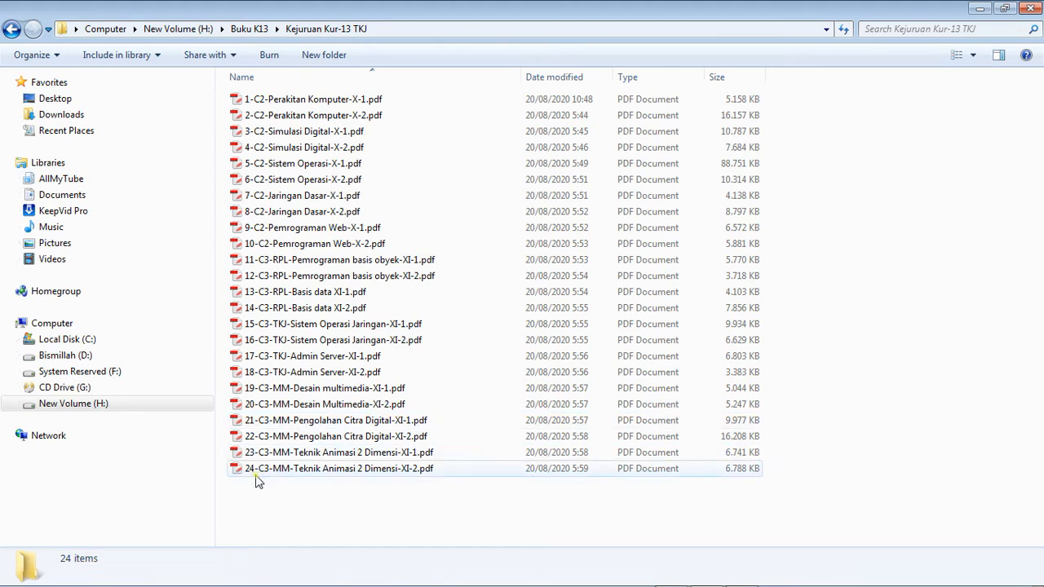
pyautogui.moveTo(254, 481)
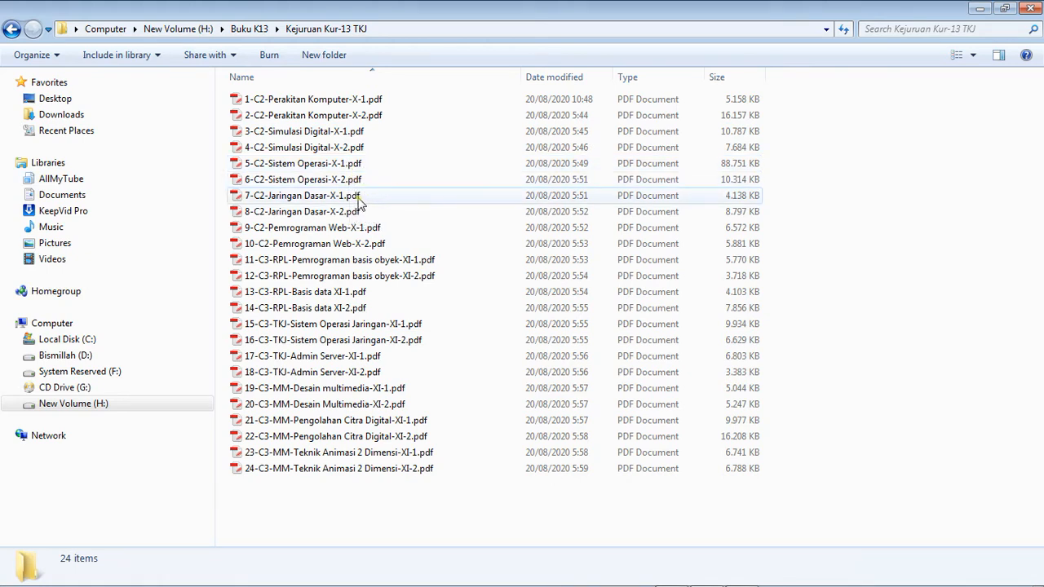
pyautogui.moveTo(357, 202)
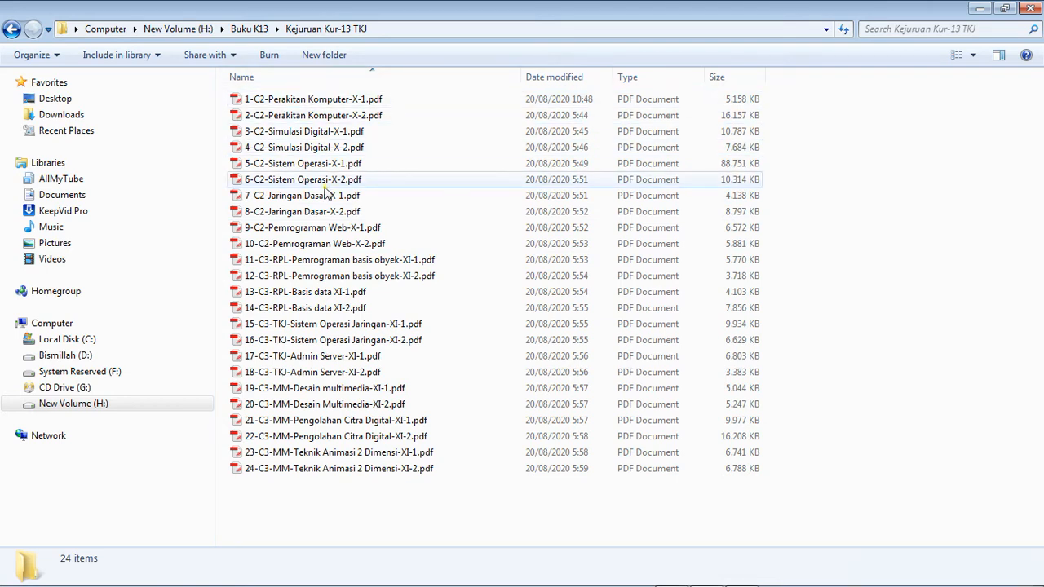
pyautogui.moveTo(295, 252)
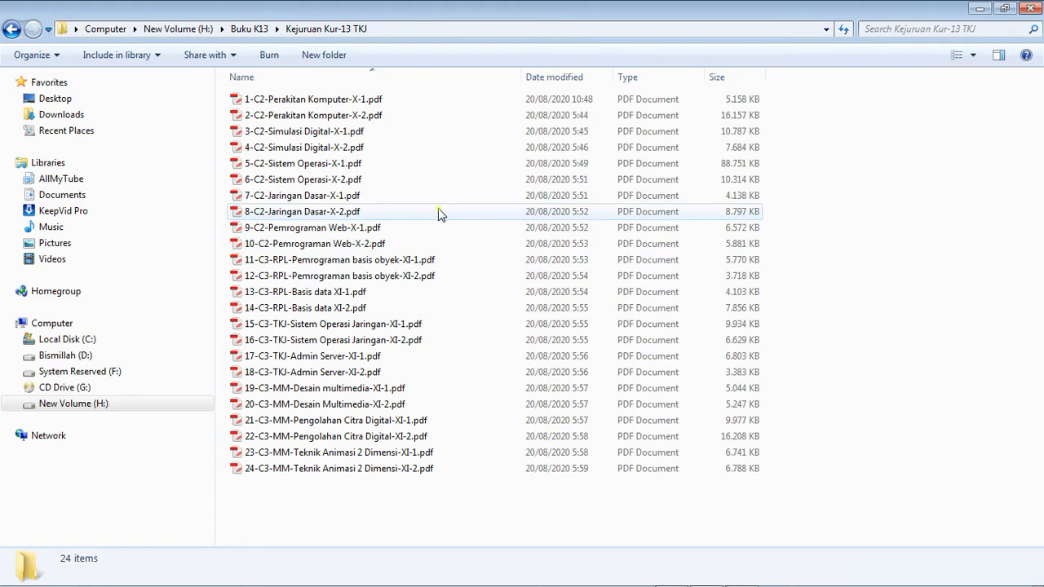
pyautogui.moveTo(447, 269)
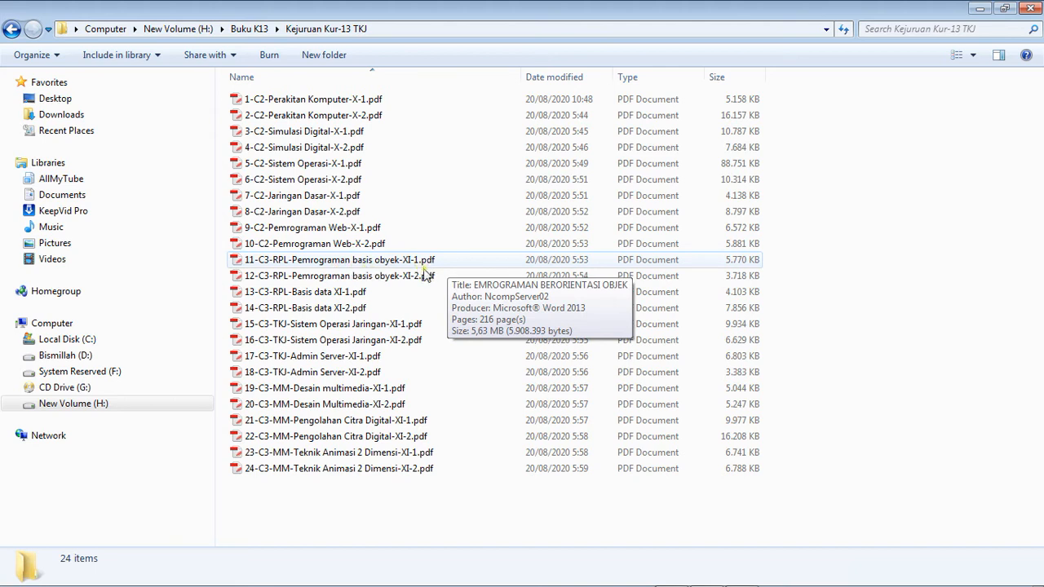
pyautogui.moveTo(311, 303)
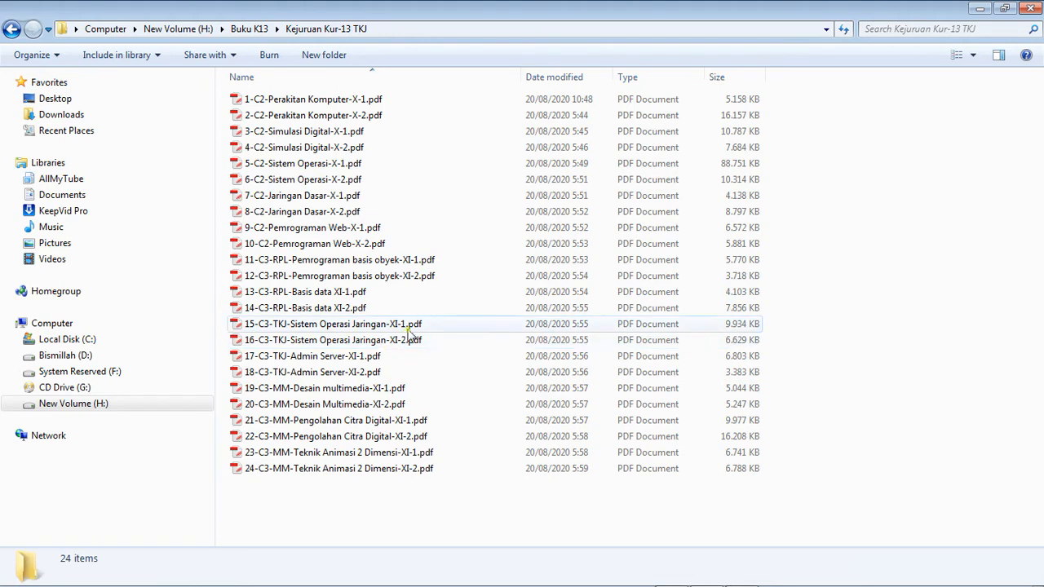
# - Look over the book list and open 1-C2-Perakitan Komputer-X-1.pdf in PDF-XChange Editor
pyautogui.moveTo(416, 347)
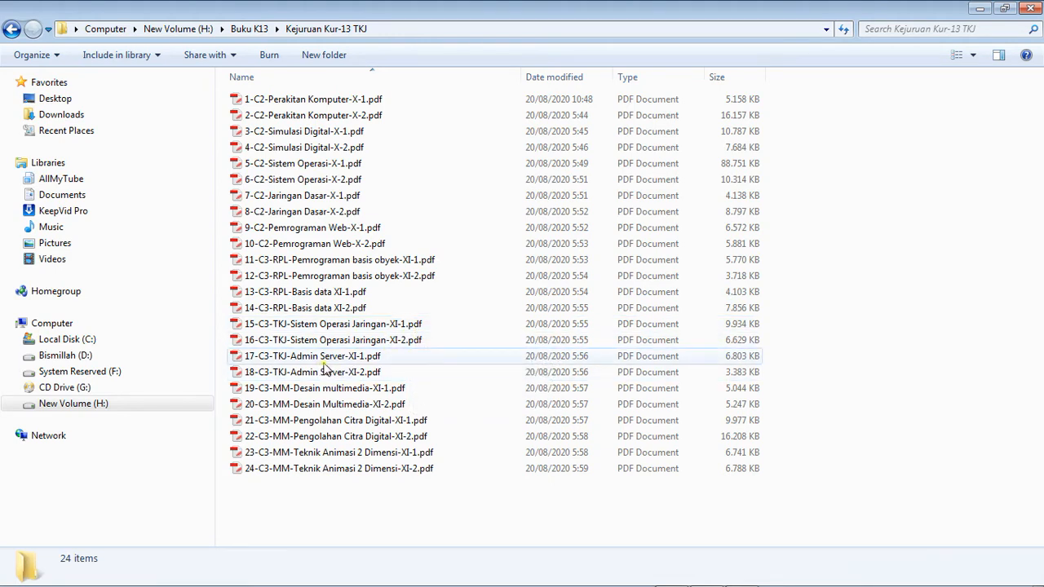
pyautogui.moveTo(324, 367)
pyautogui.moveTo(367, 365)
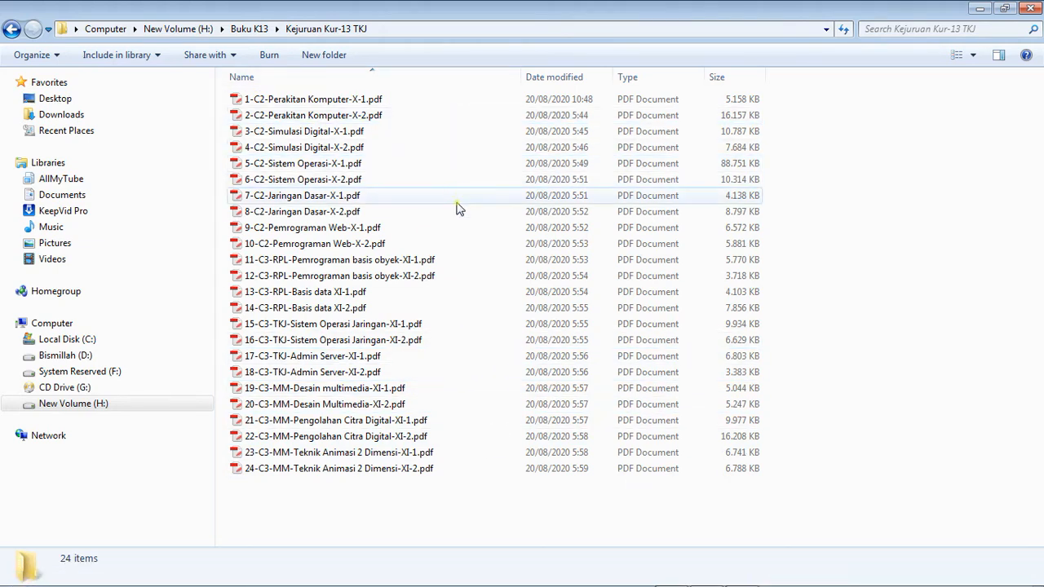
pyautogui.moveTo(457, 209)
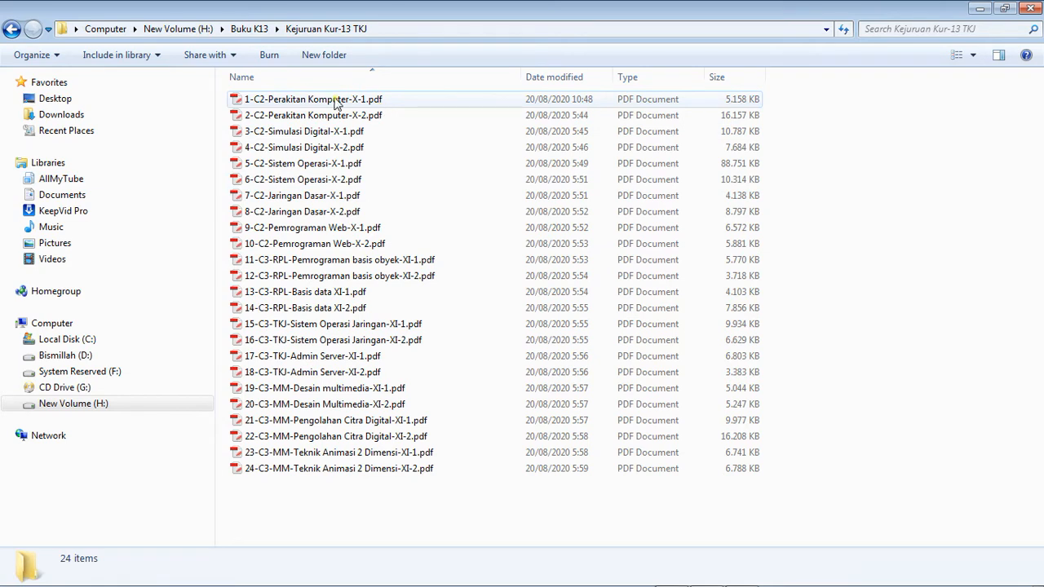
pyautogui.moveTo(332, 104)
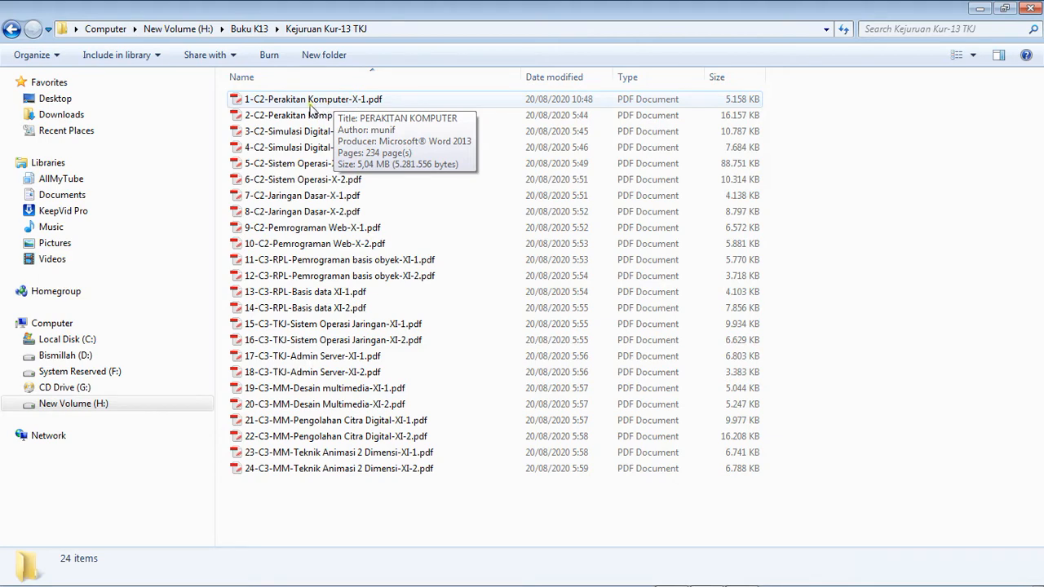
pyautogui.doubleClick(314, 105)
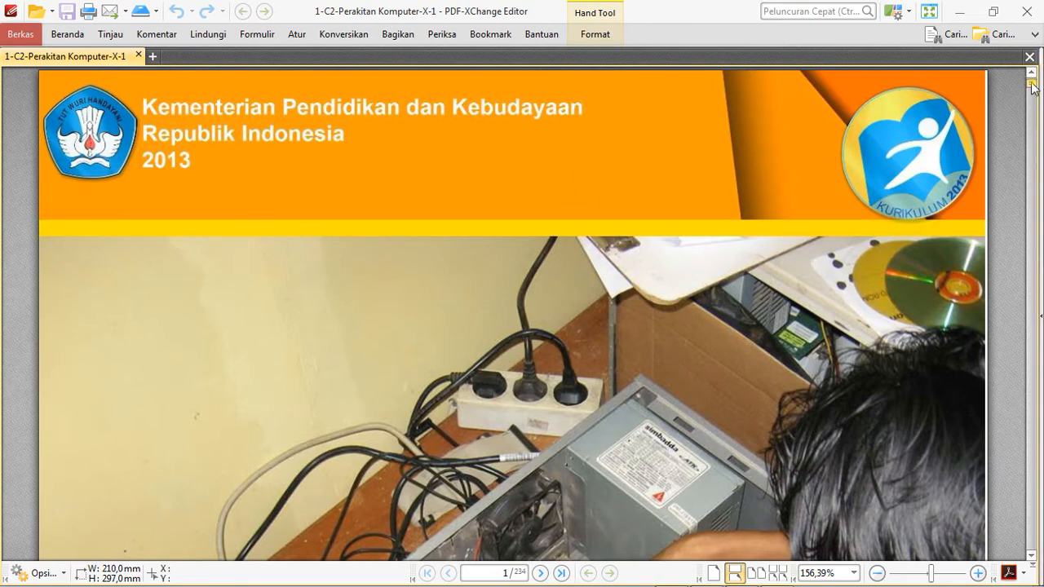
# - Examine the Perakitan Komputer book's front cover and its HALAMAN SAMPUL page, continuing to the start of page 3
pyautogui.moveTo(1032, 88); pyautogui.dragTo(1032, 89)
pyautogui.moveTo(1033, 88)
pyautogui.mouseDown()
pyautogui.moveTo(1034, 97)
pyautogui.moveTo(1033, 80)
pyautogui.mouseUp()
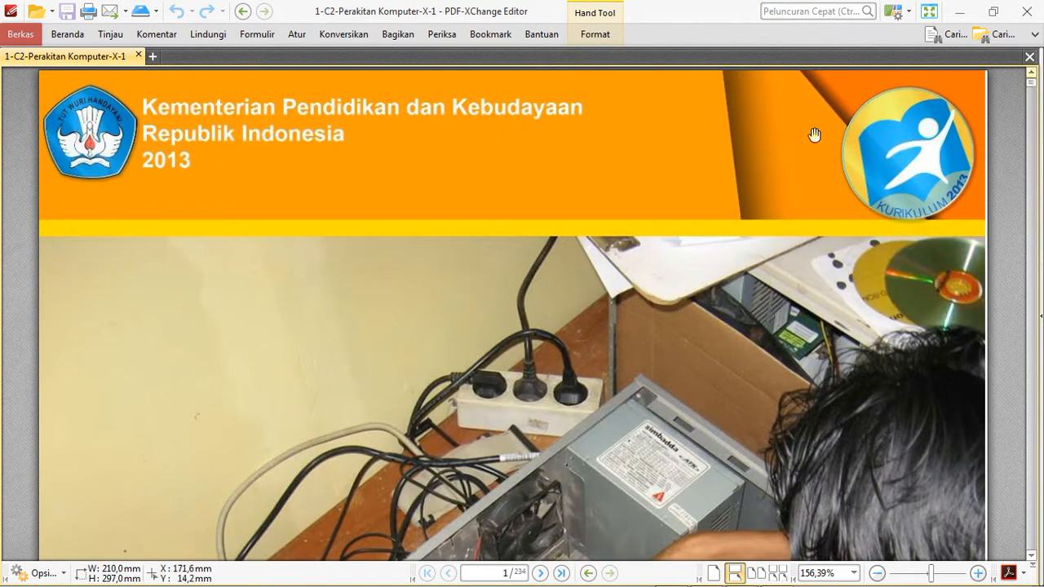
pyautogui.moveTo(693, 415); pyautogui.dragTo(693, 281)
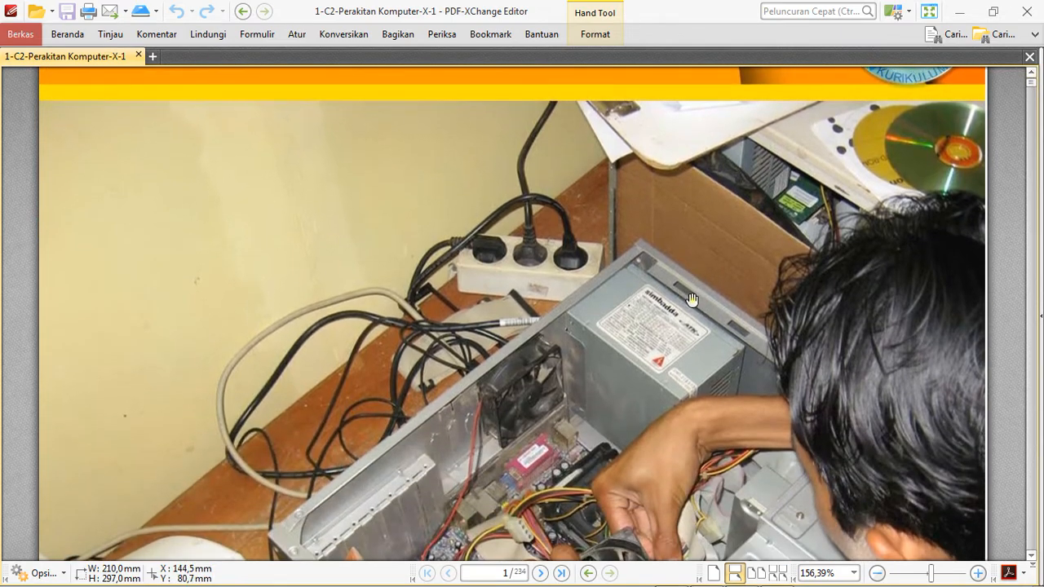
pyautogui.moveTo(620, 416); pyautogui.dragTo(608, 199)
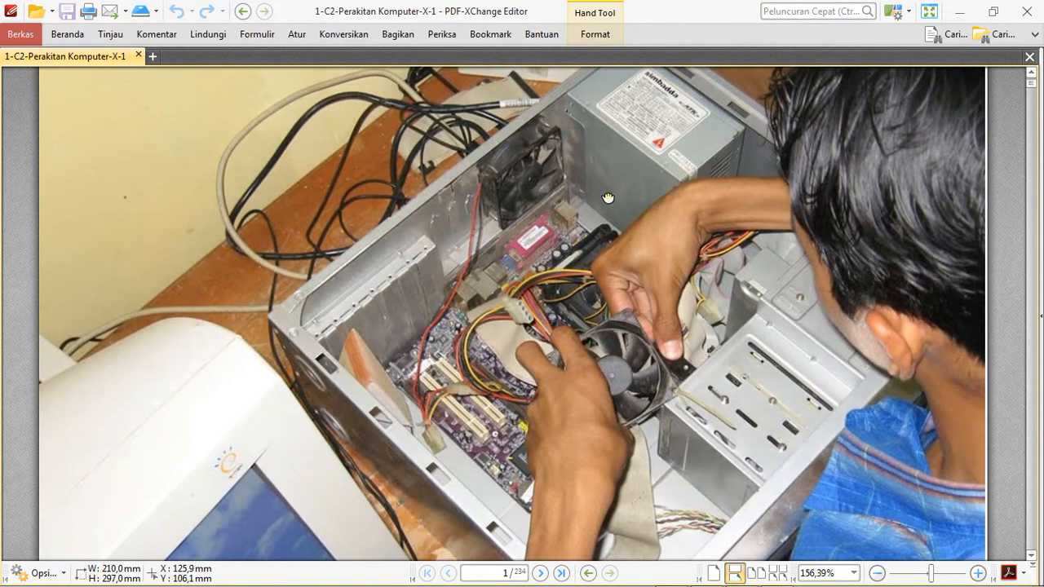
pyautogui.scroll(-5, 632, 329)
pyautogui.scroll(-6, 662, 401)
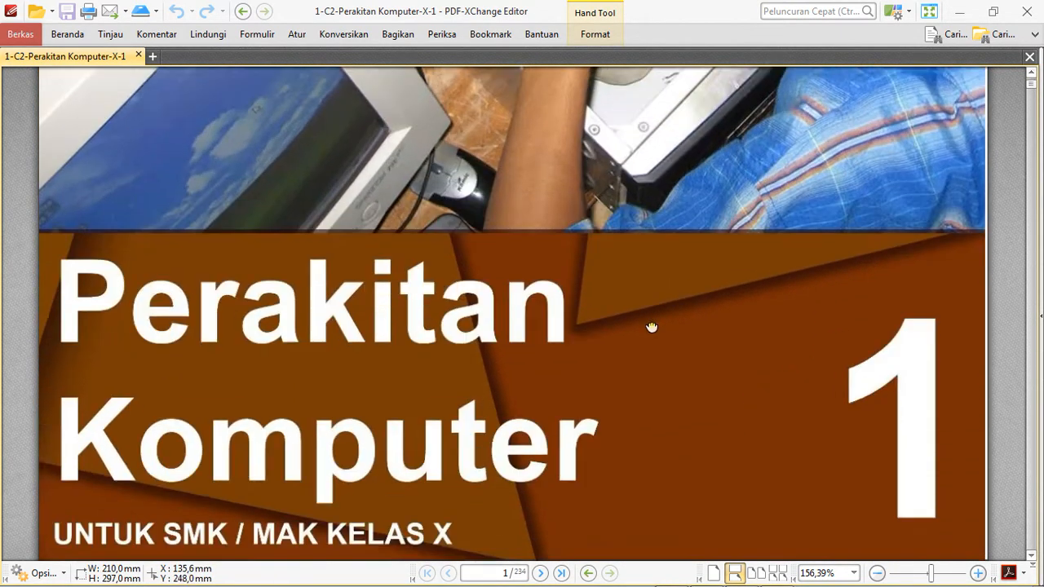
pyautogui.scroll(-8, 659, 392)
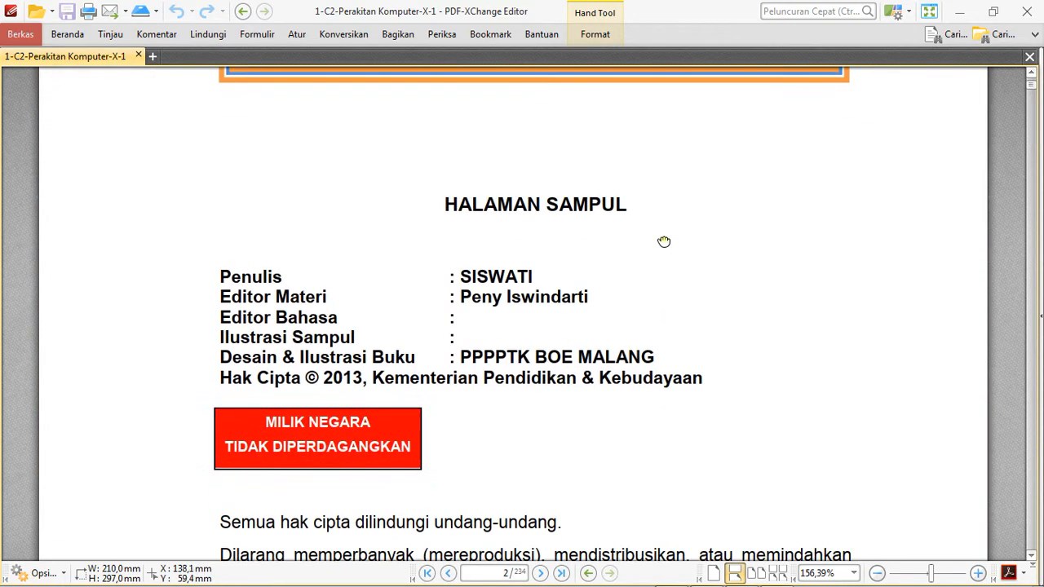
pyautogui.scroll(-9, 671, 483)
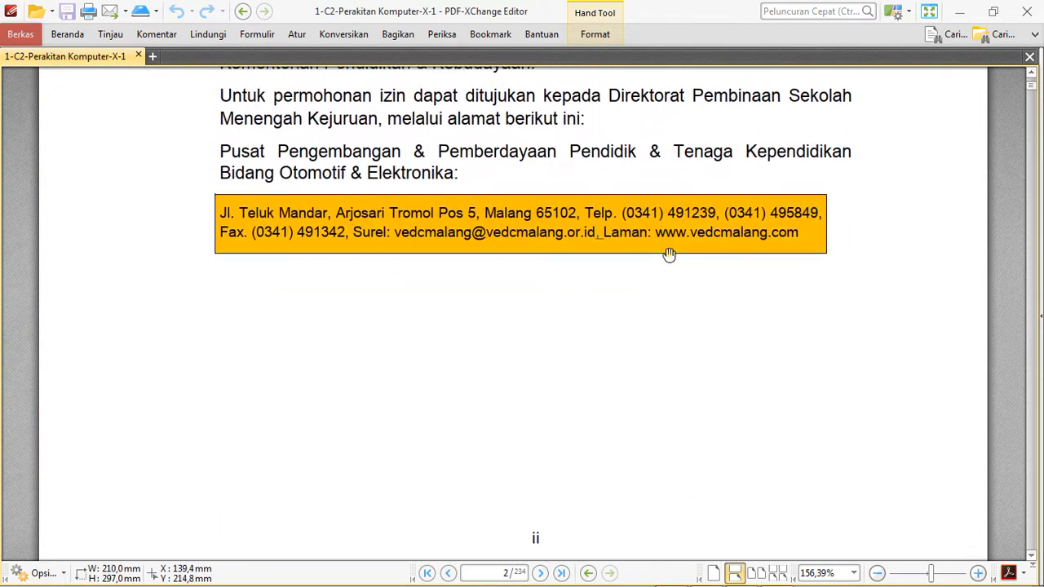
pyautogui.scroll(-7, 677, 399)
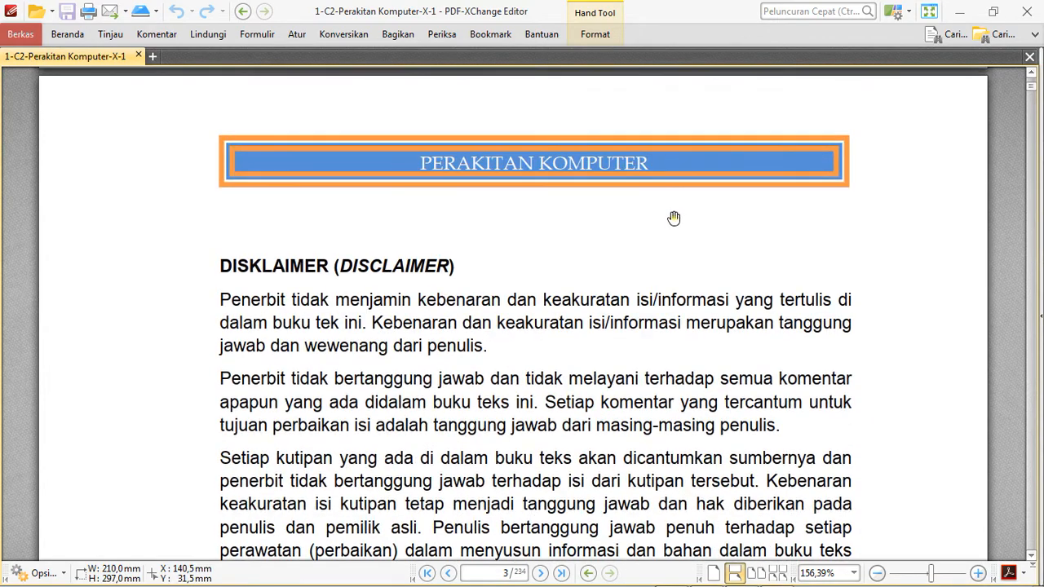
# - Read the disclaimer text and the Katalog Dalam Terbitan block on page 3
pyautogui.moveTo(673, 397); pyautogui.dragTo(670, 338)
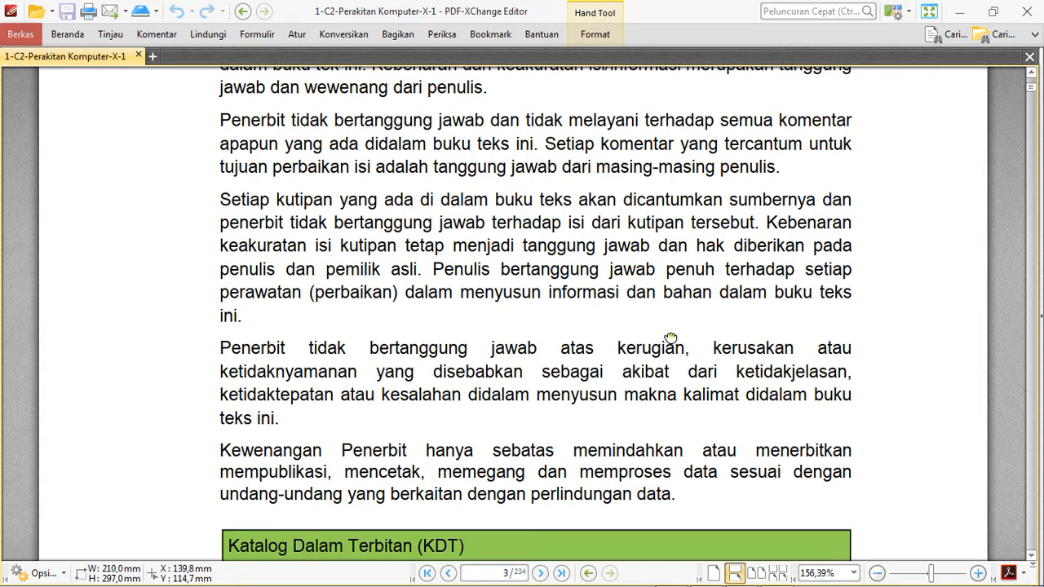
pyautogui.moveTo(670, 338); pyautogui.dragTo(660, 114)
pyautogui.moveTo(677, 302); pyautogui.dragTo(648, 172)
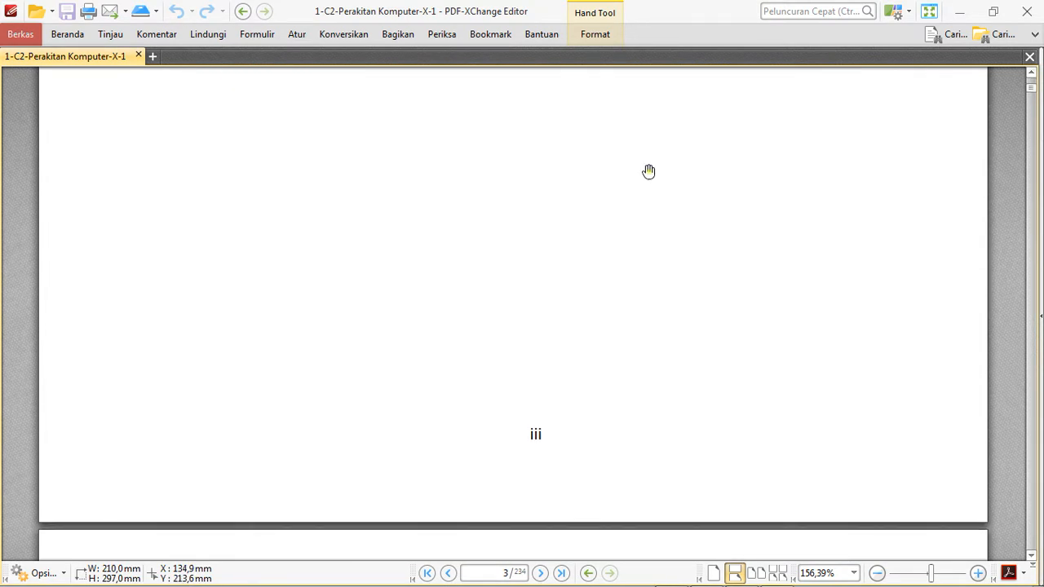
pyautogui.scroll(6, 662, 301)
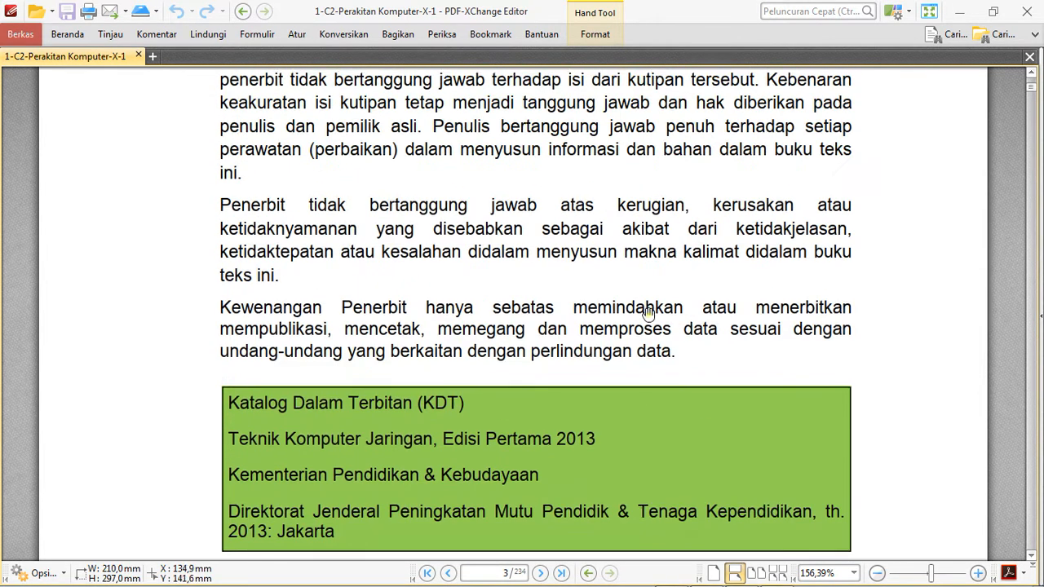
pyautogui.scroll(4, 649, 312)
pyautogui.scroll(-5, 657, 277)
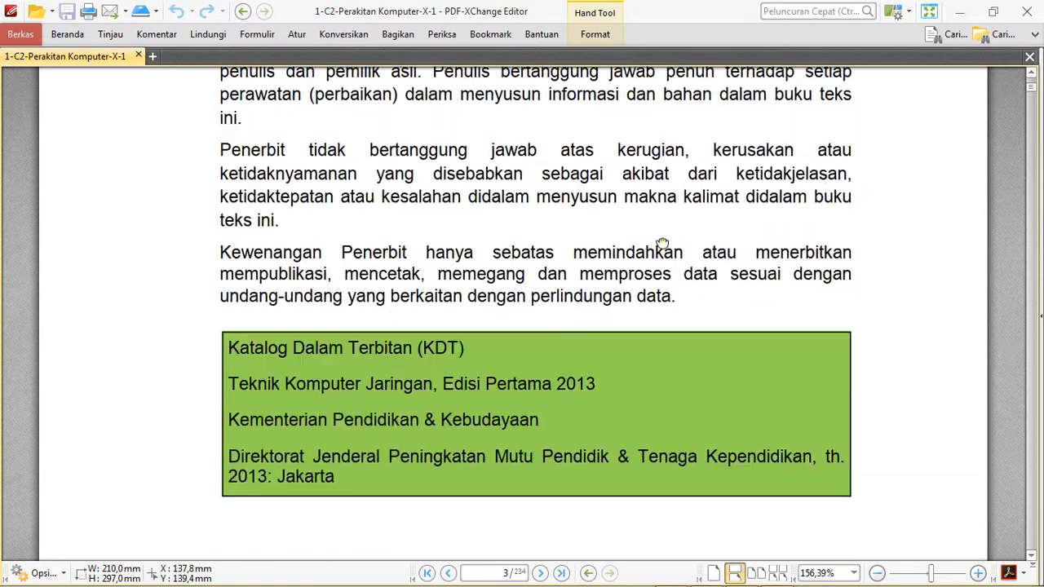
pyautogui.scroll(3, 668, 350)
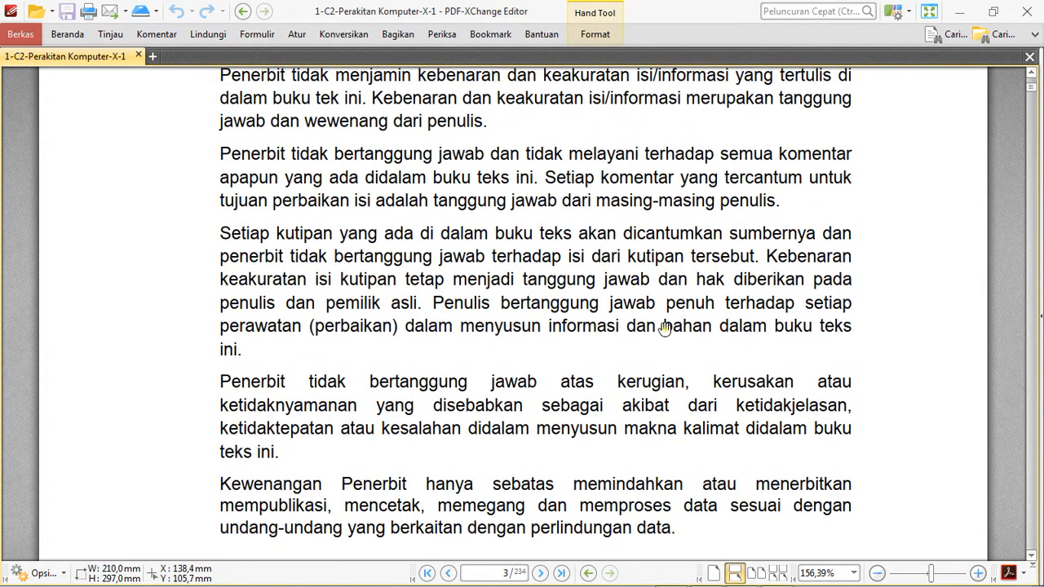
pyautogui.scroll(3, 665, 326)
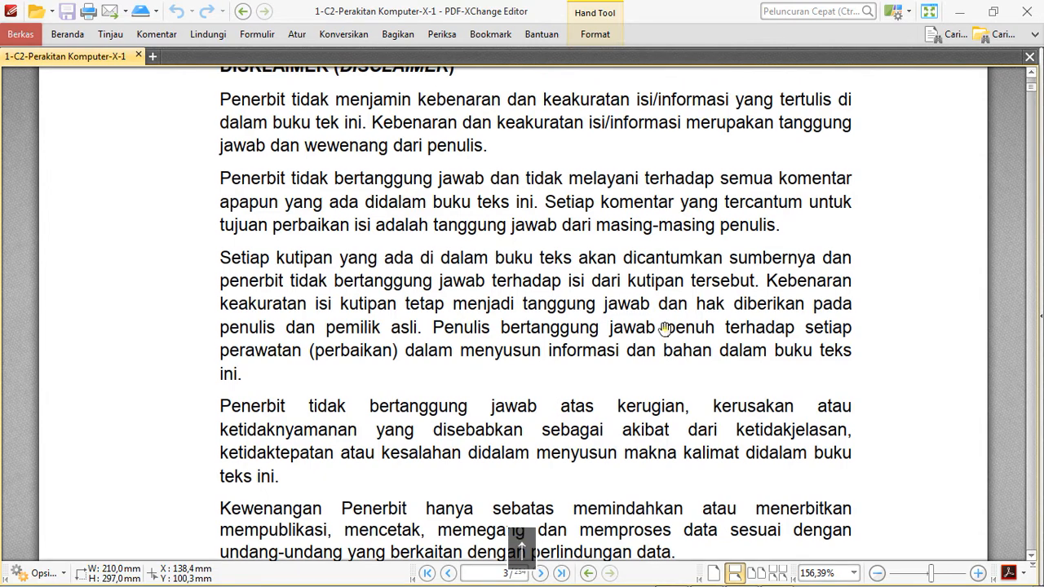
pyautogui.scroll(6, 665, 328)
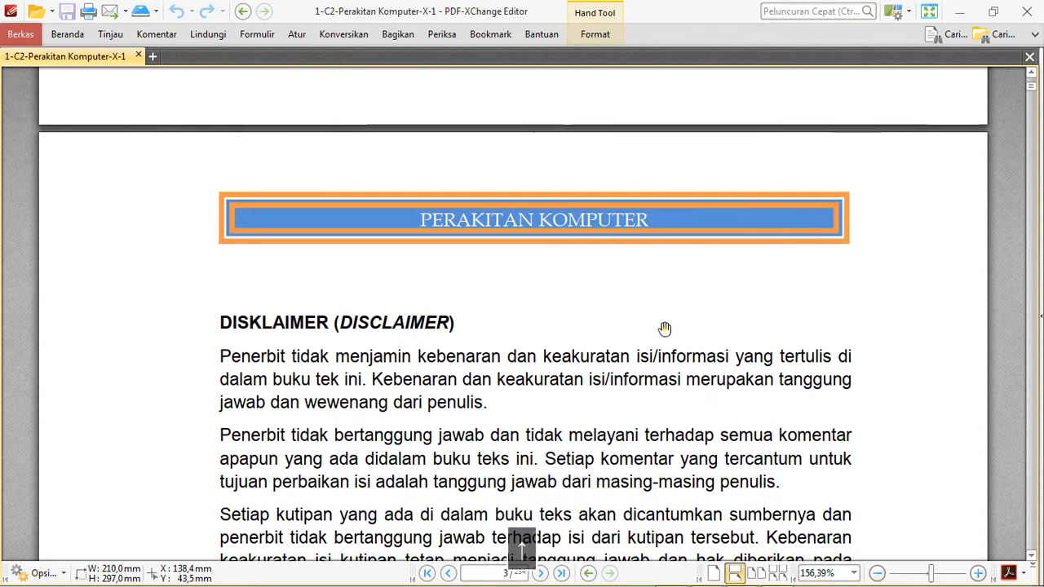
pyautogui.scroll(-5, 665, 328)
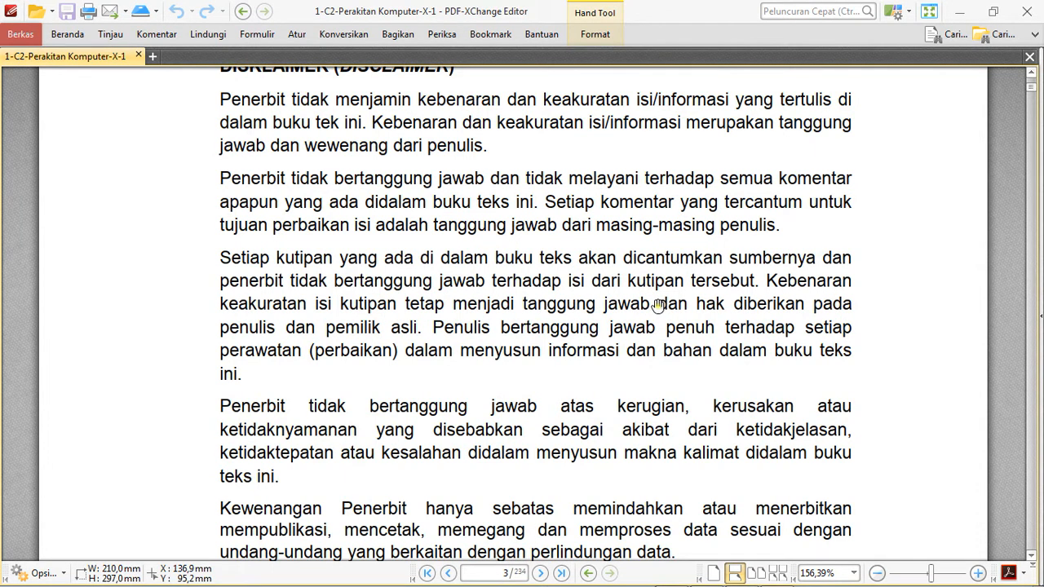
pyautogui.scroll(4, 658, 305)
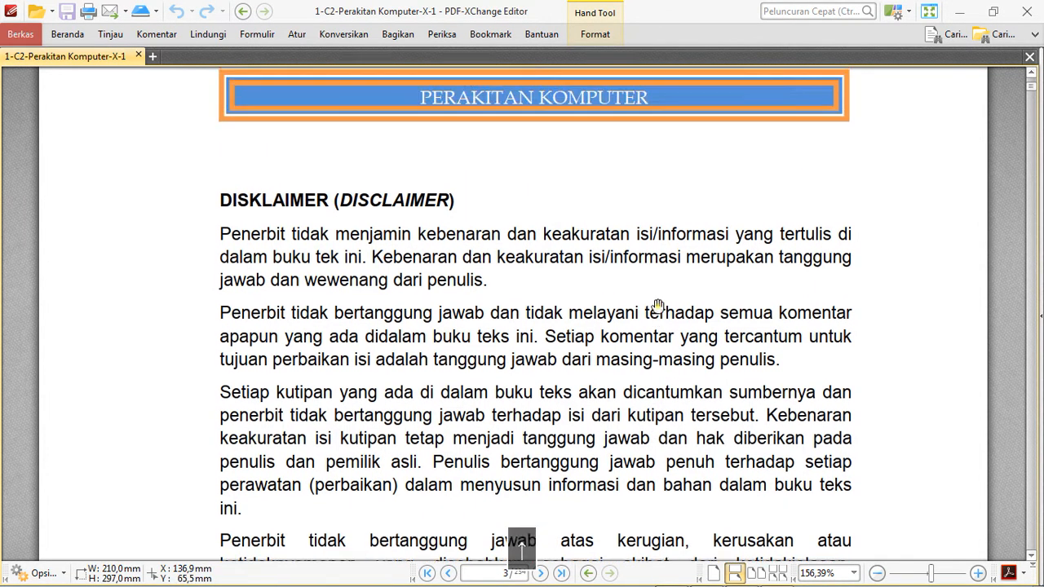
pyautogui.scroll(-2, 657, 306)
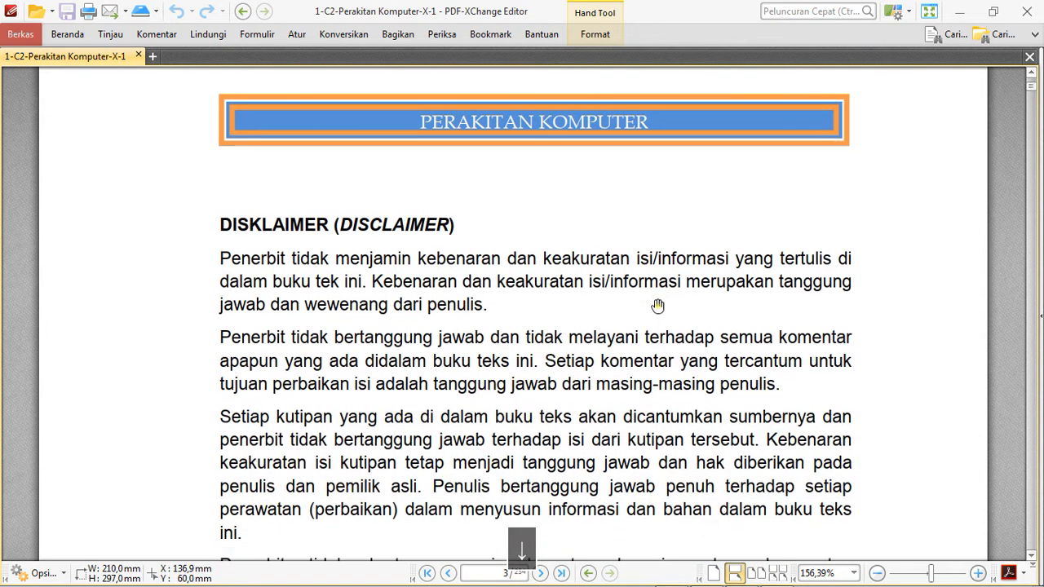
# - Page back and forth between the disclaimer and the DAFTAR ISI pages, and continue to the concept map on page 9
pyautogui.press('Right')
pyautogui.press('Right')
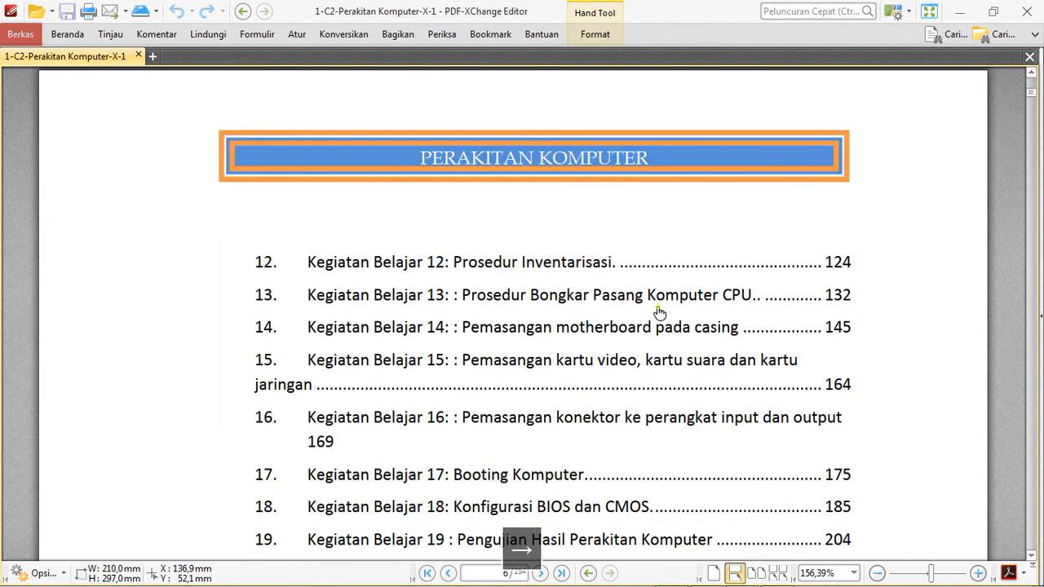
pyautogui.press('Left')
pyautogui.press('Left')
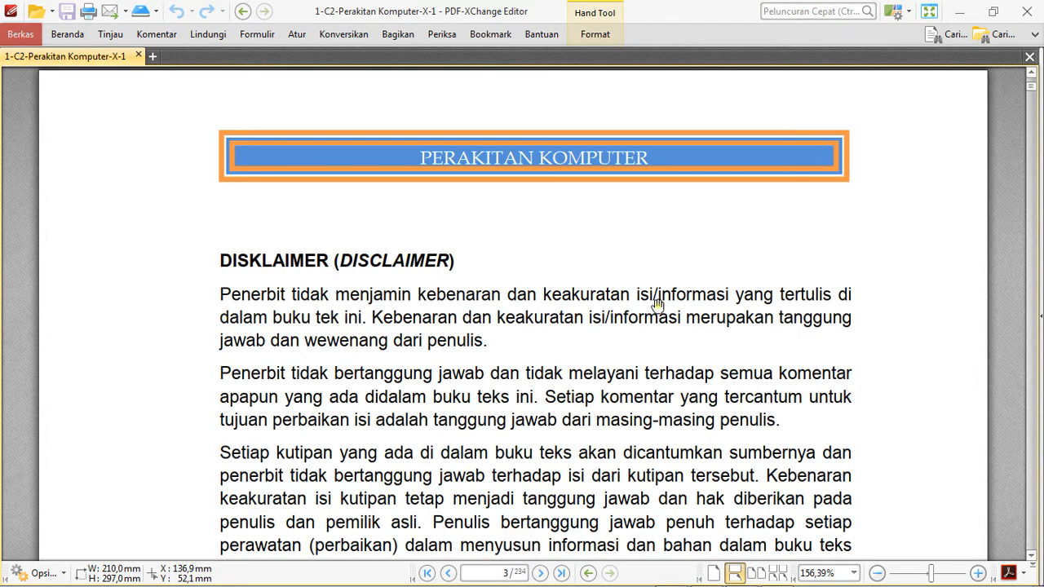
pyautogui.press('Left')
pyautogui.press('Right')
pyautogui.press('Right')
pyautogui.press('Right')
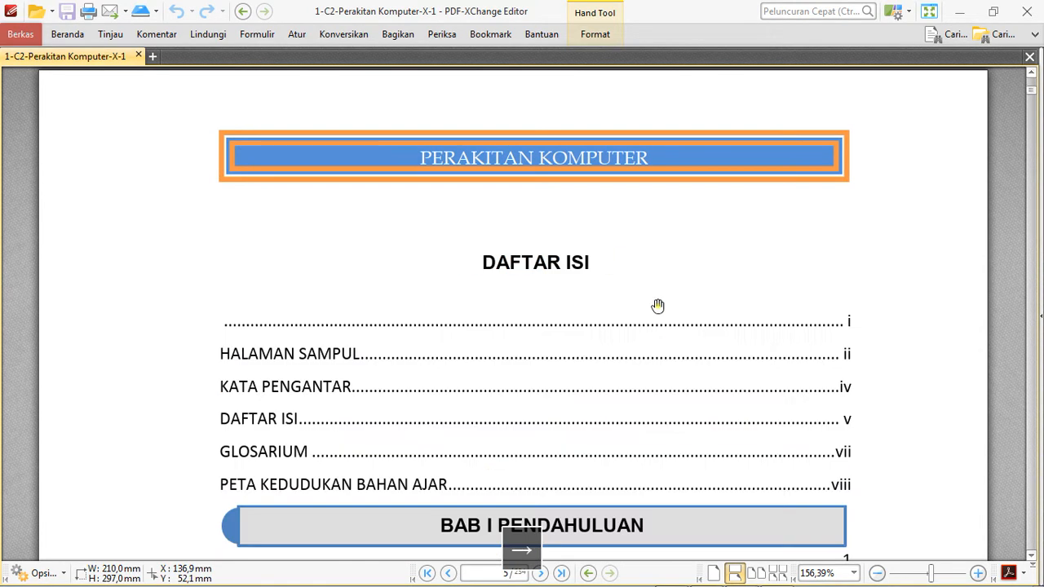
pyautogui.press('Right')
pyautogui.press('Right')
pyautogui.press('Right')
pyautogui.press('Right')
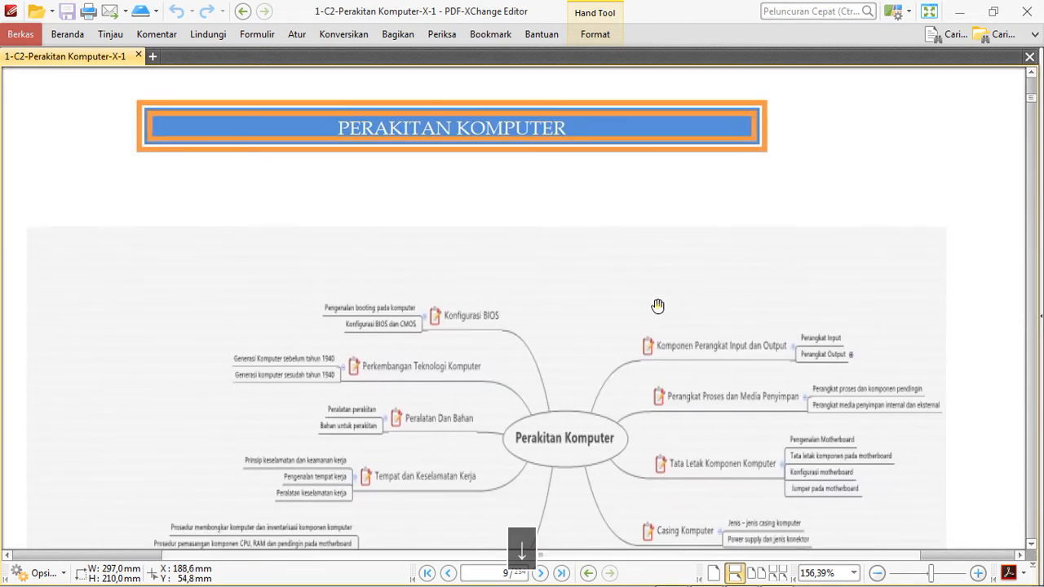
# - Examine the Perakitan Komputer concept map on page 9 across its width and down to the figure caption
pyautogui.press('Right')
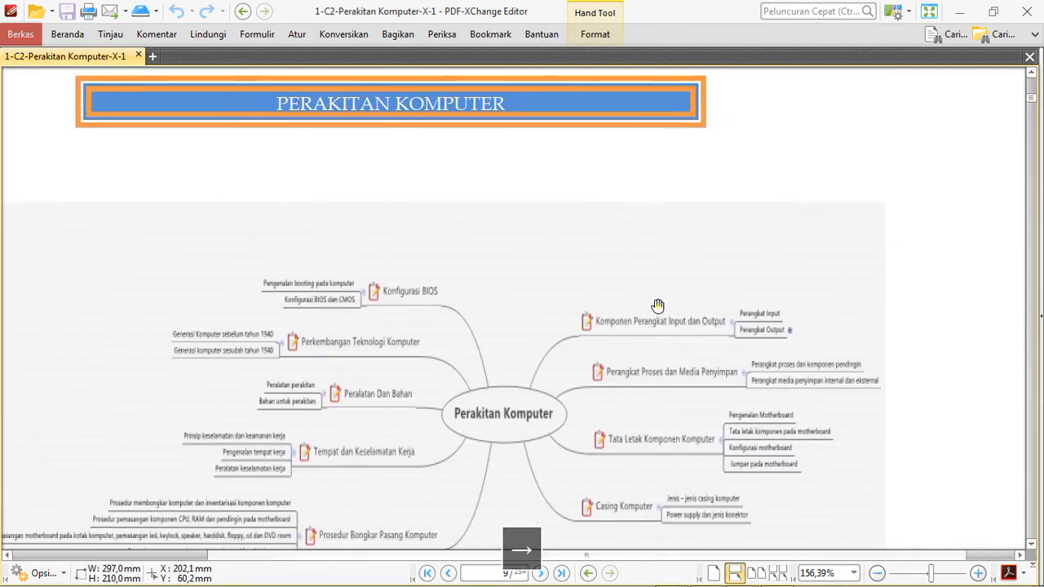
pyautogui.press('Right')
pyautogui.moveTo(674, 327); pyautogui.dragTo(877, 336)
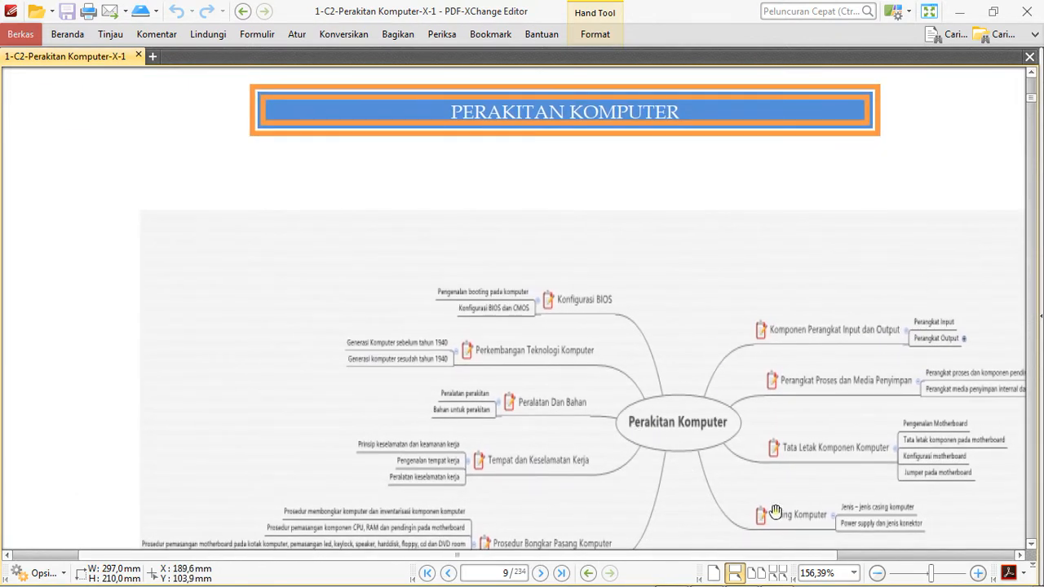
pyautogui.press('Down')
pyautogui.press('Down')
pyautogui.press('Down')
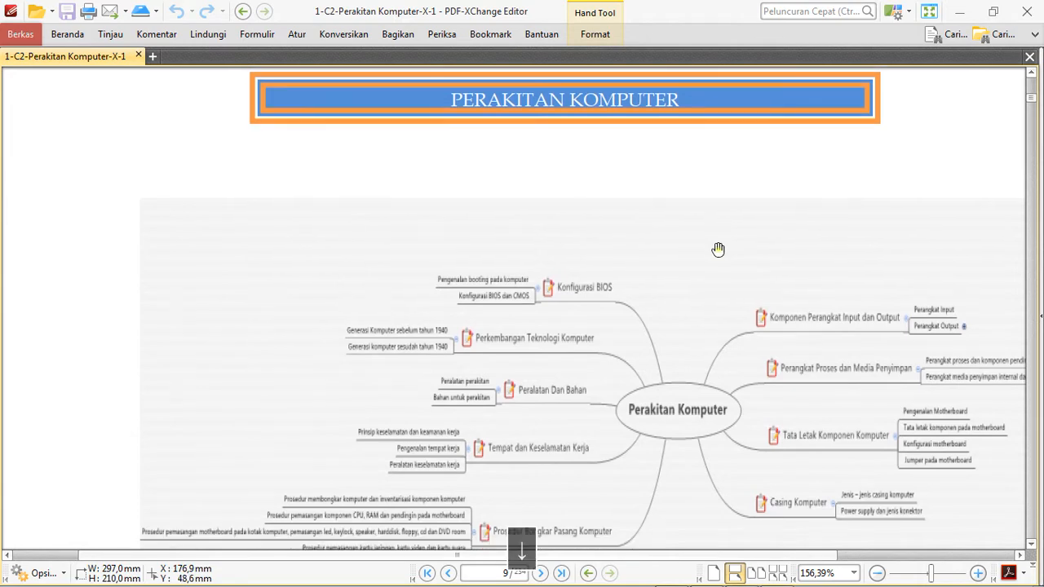
pyautogui.press('Down')
pyautogui.press('Down')
pyautogui.press('Down')
pyautogui.press('Down')
pyautogui.press('Down')
pyautogui.press('Down')
pyautogui.press('Down')
pyautogui.press('Down')
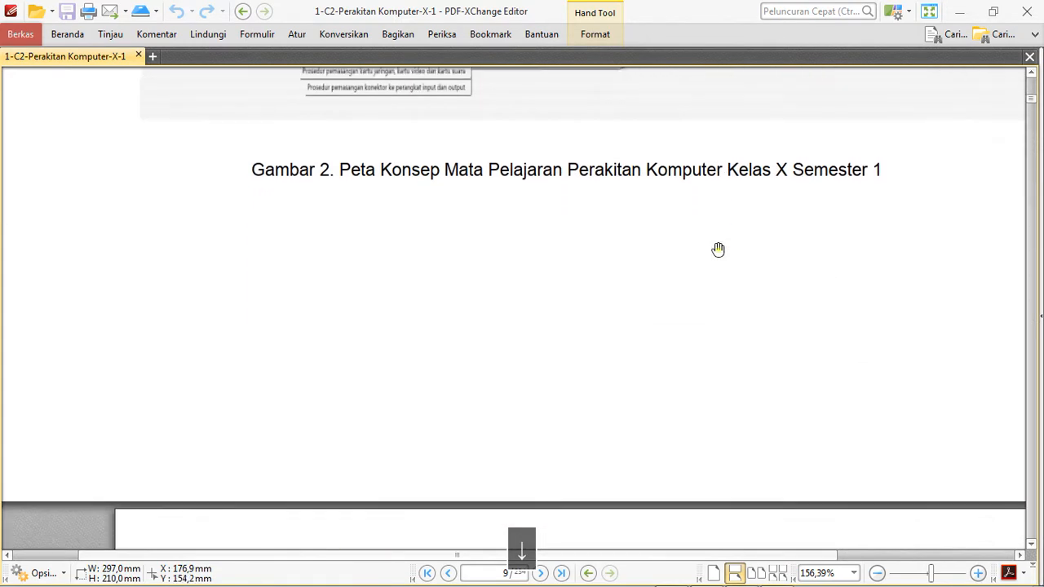
# - Go on to page 10 and read the Diskripsi section of BAB I PENDAHULUAN
pyautogui.press('Down')
pyautogui.press('Down')
pyautogui.press('Down')
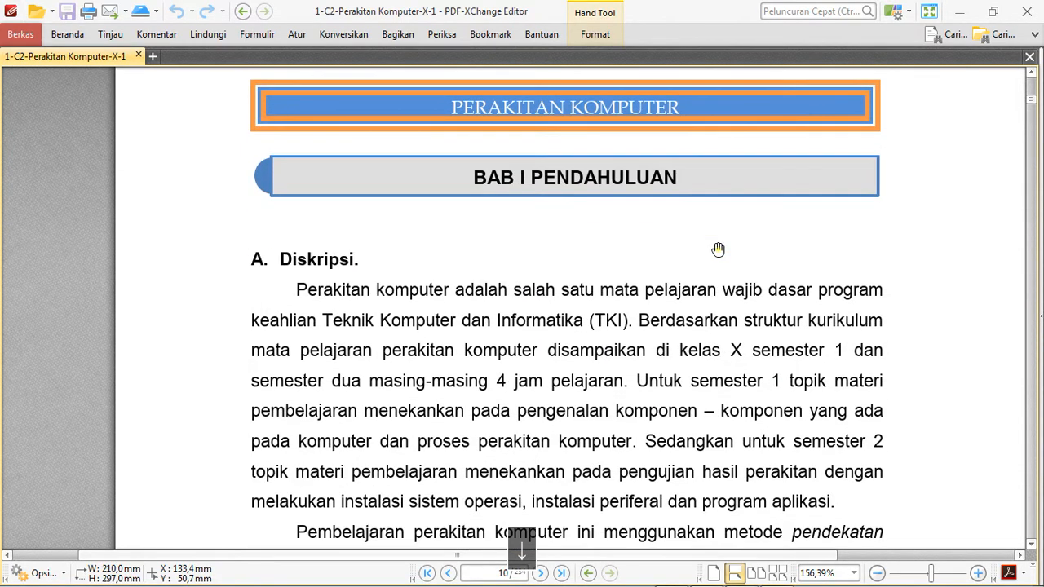
pyautogui.press('Down')
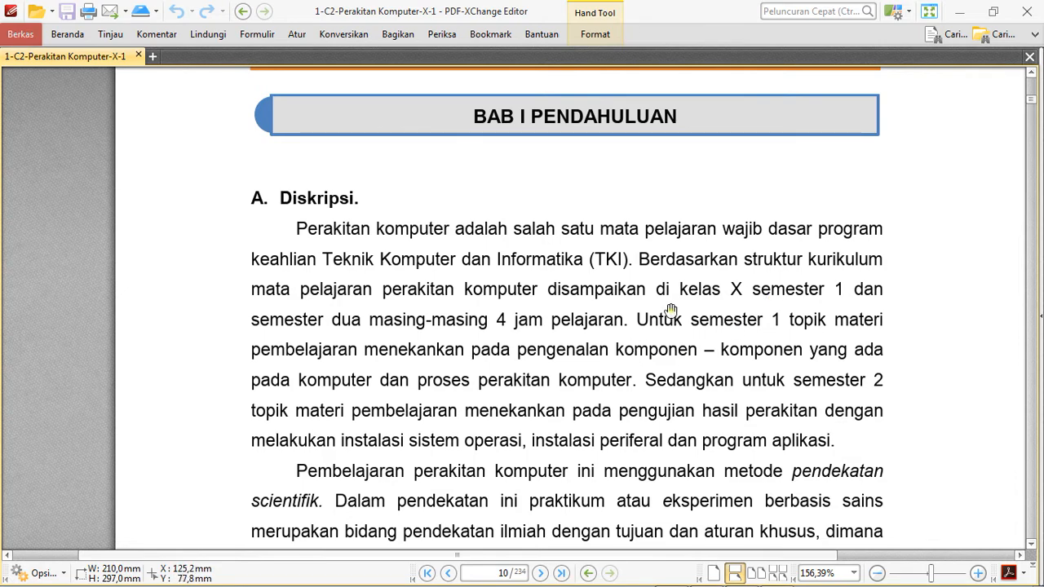
pyautogui.moveTo(749, 322); pyautogui.dragTo(732, 278)
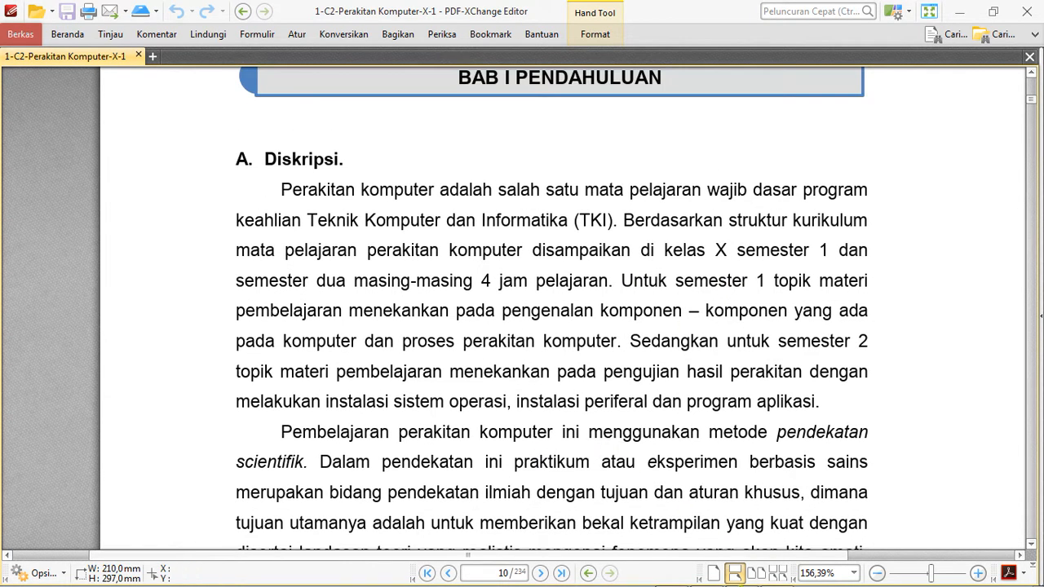
pyautogui.moveTo(730, 580)
pyautogui.moveTo(678, 579)
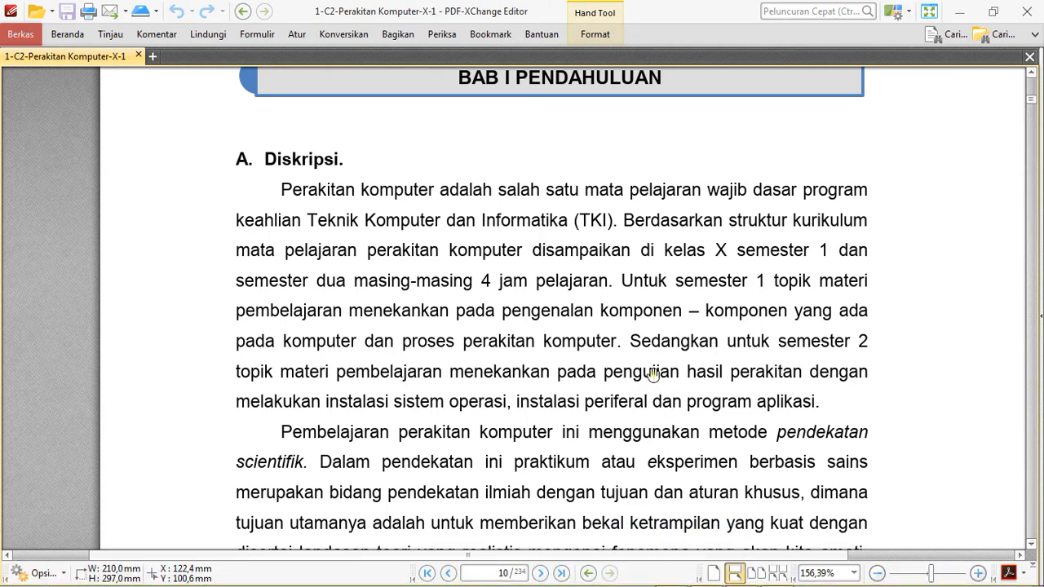
pyautogui.moveTo(652, 375); pyautogui.dragTo(654, 400)
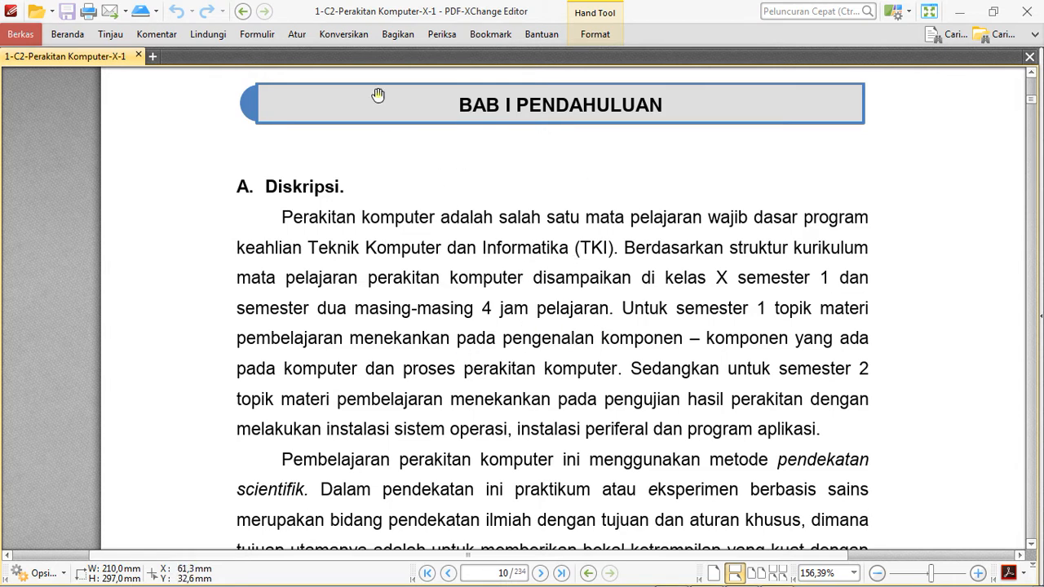
pyautogui.click(345, 34)
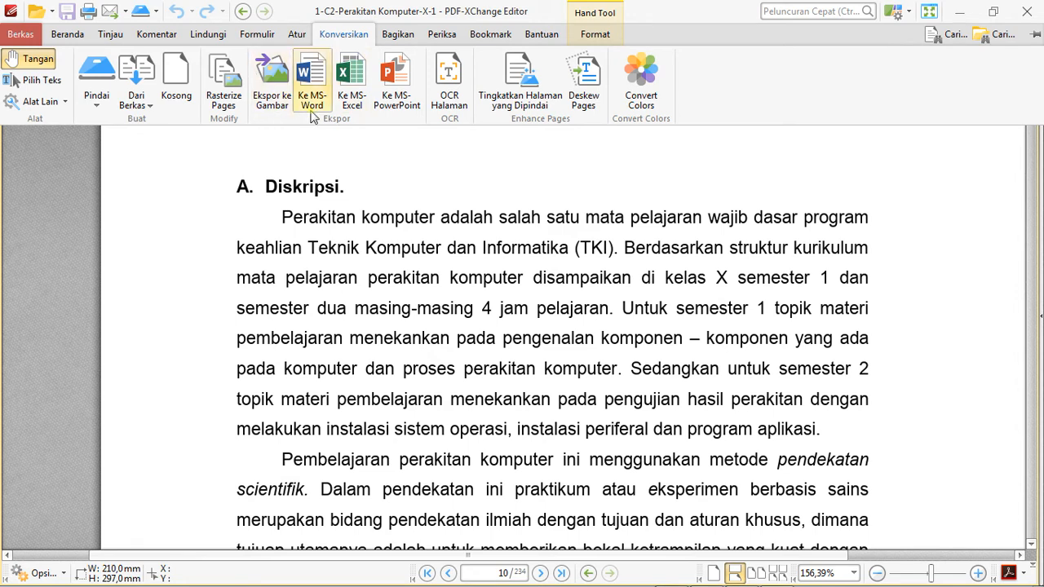
pyautogui.click(446, 166)
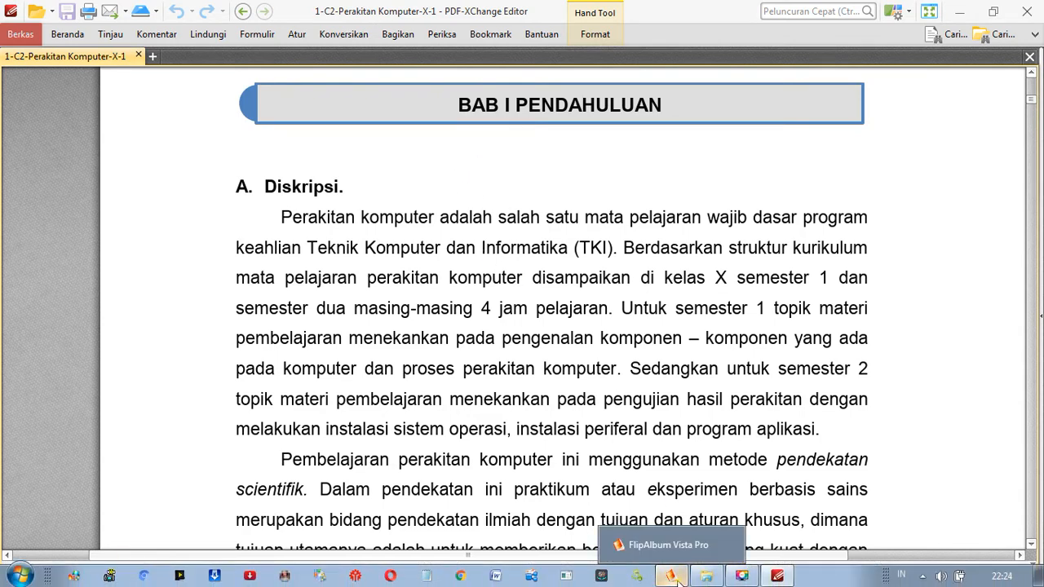
# - Switch to FlipAlbum Vista Pro and review the file types accepted for inserting multimedia objects, leaving without inserting anything
pyautogui.click(676, 579)
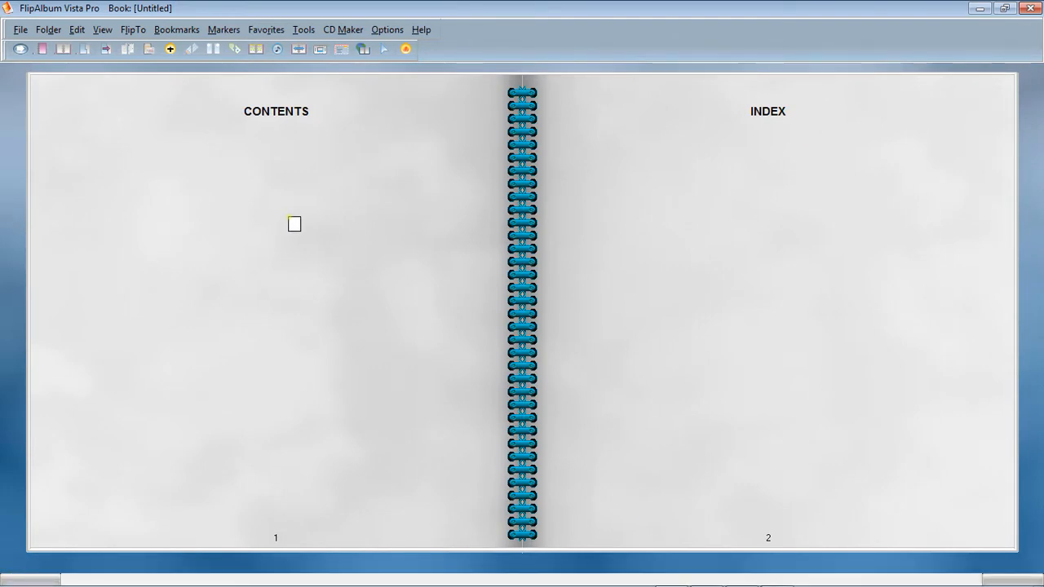
pyautogui.click(170, 50)
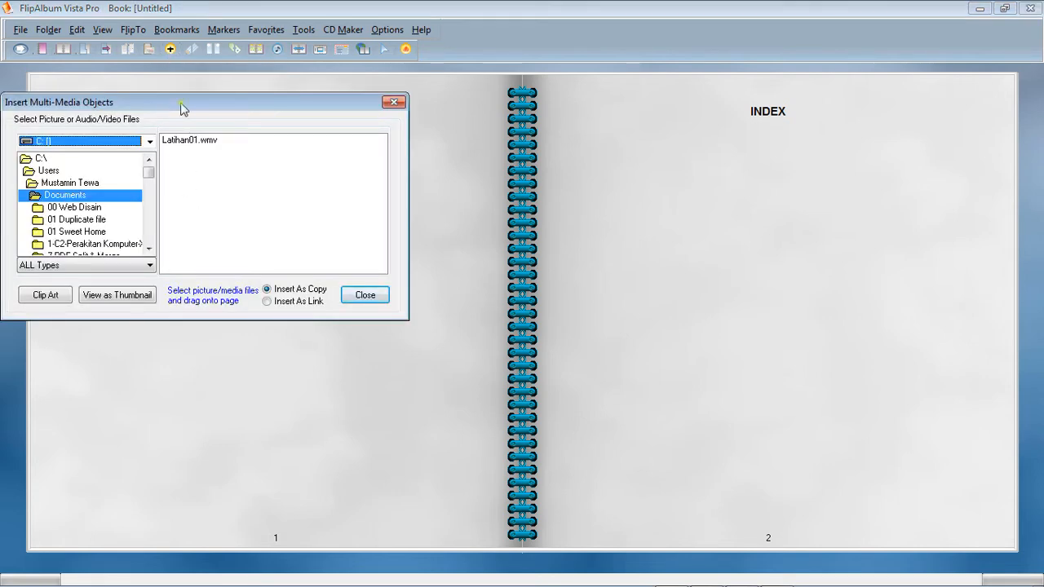
pyautogui.click(150, 266)
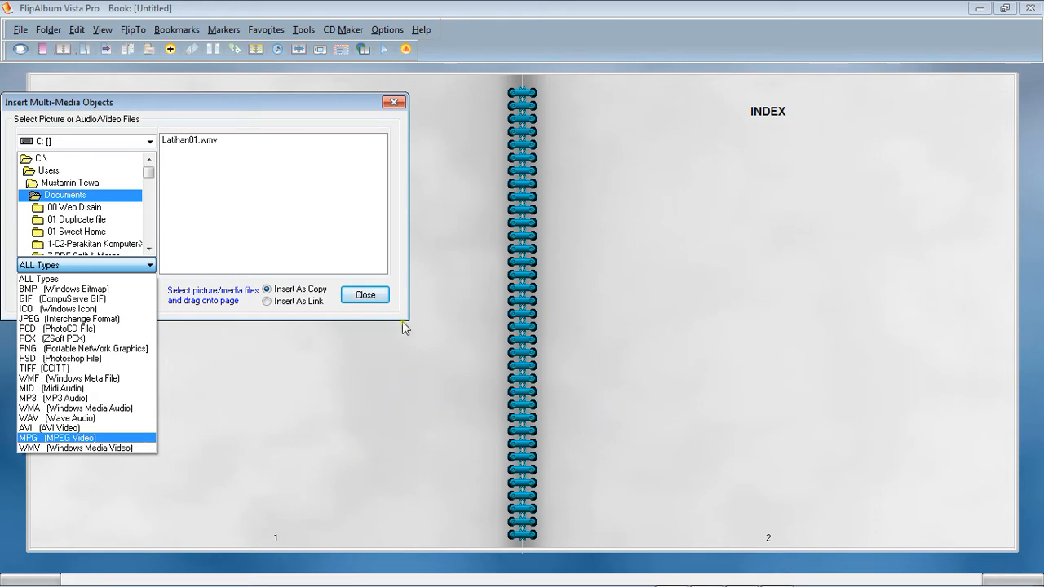
pyautogui.click(367, 294)
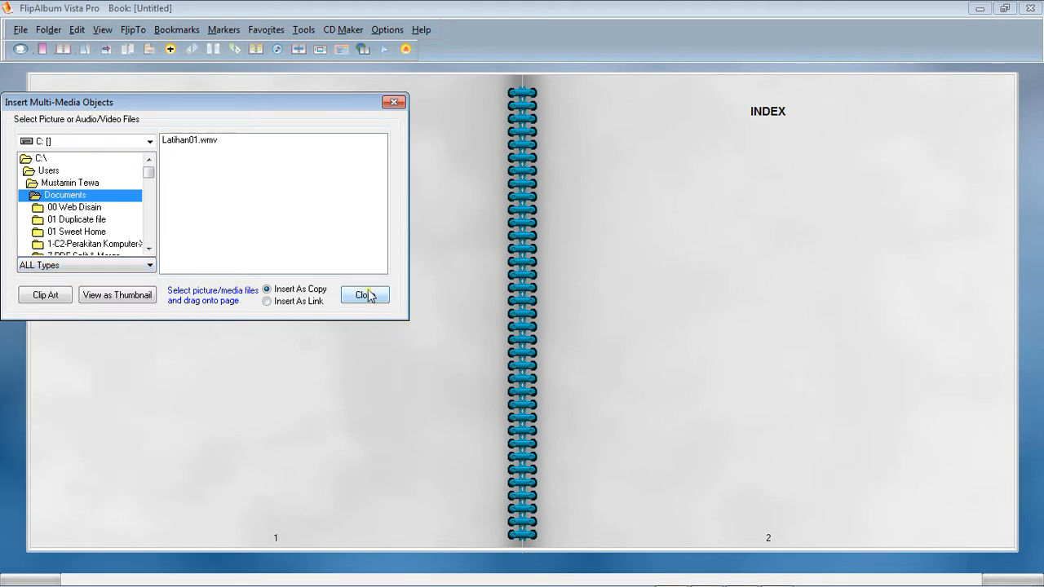
pyautogui.click(394, 102)
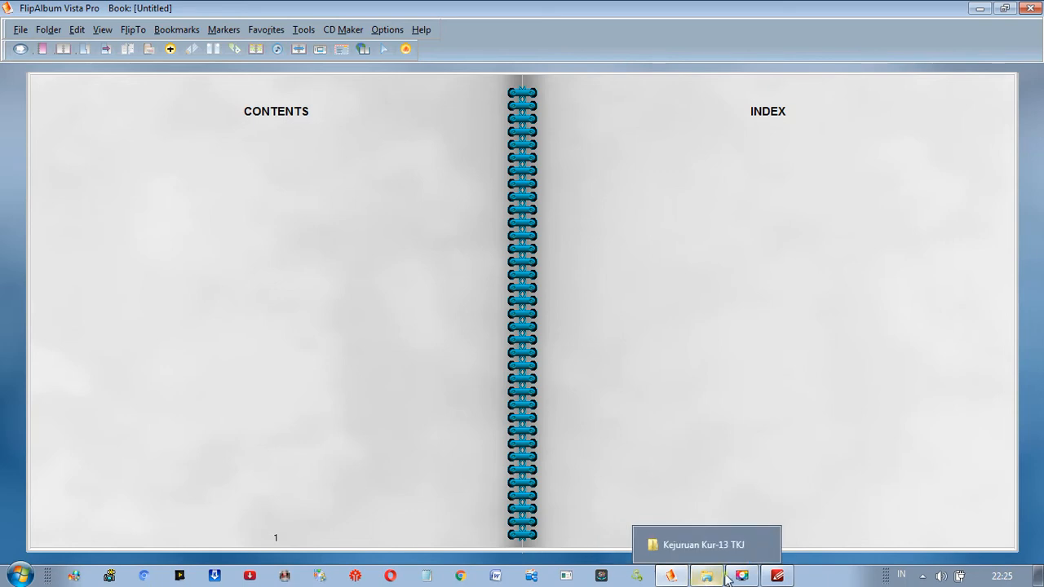
# - Switch to PDF-XChange Editor and open the image export settings for the Perakitan Komputer PDF
pyautogui.moveTo(783, 576)
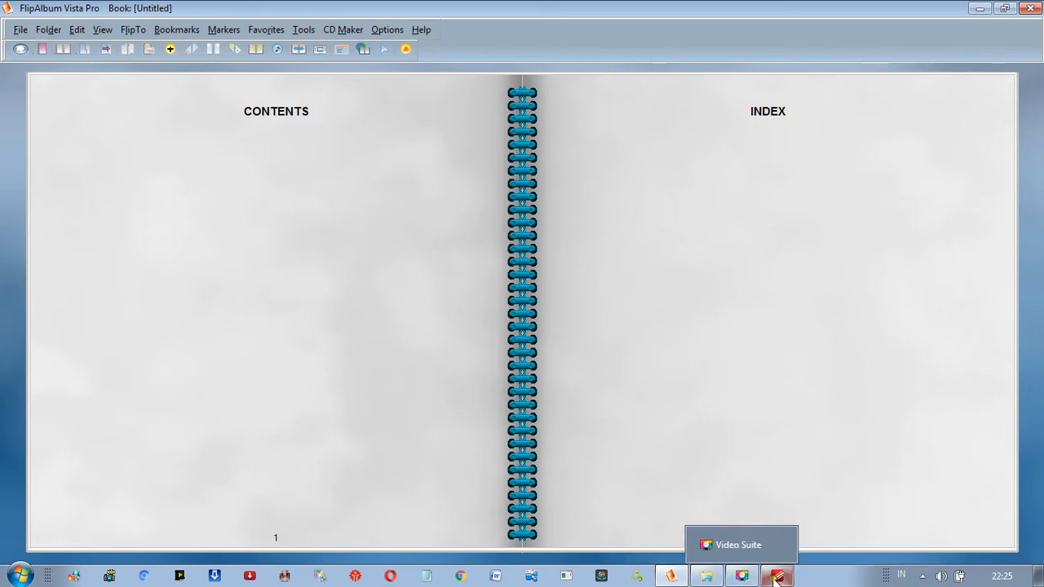
pyautogui.click(779, 578)
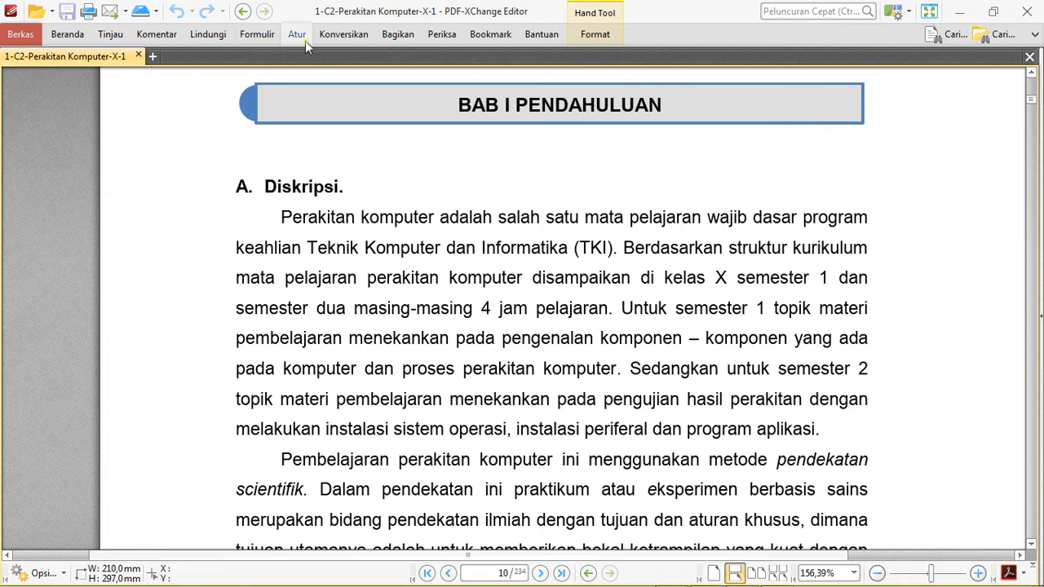
pyautogui.click(326, 40)
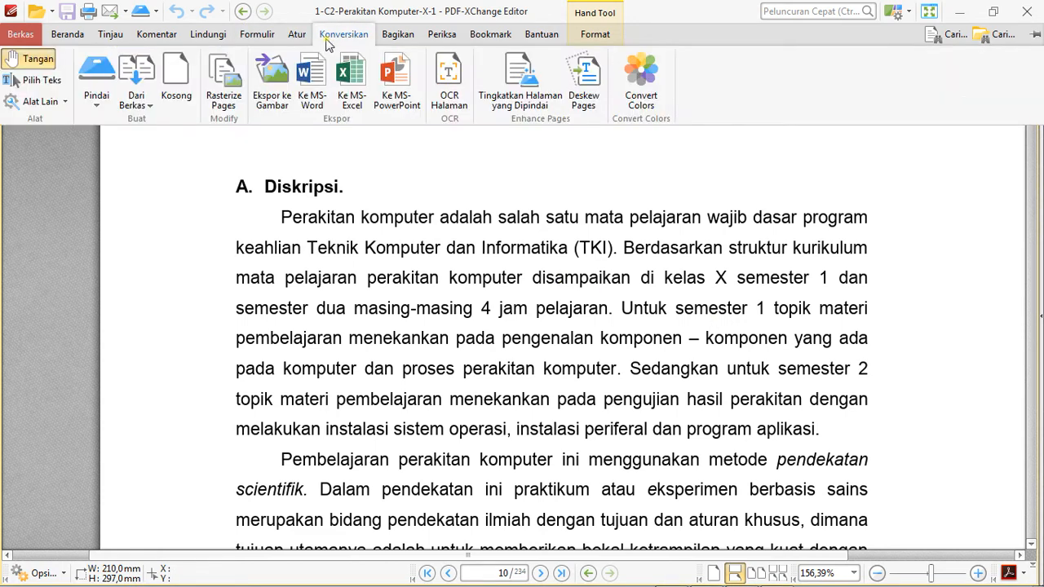
pyautogui.click(280, 91)
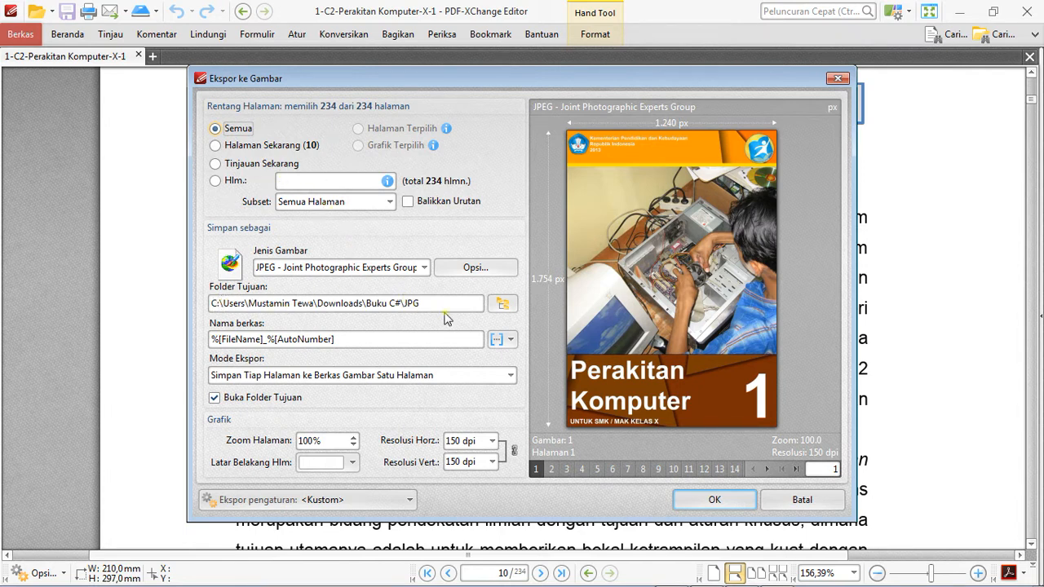
# - Browse for the export destination to the Kejuruan Kur-13 TKJ folder inside Buku K13 on New Volume (H:)
pyautogui.click(504, 307)
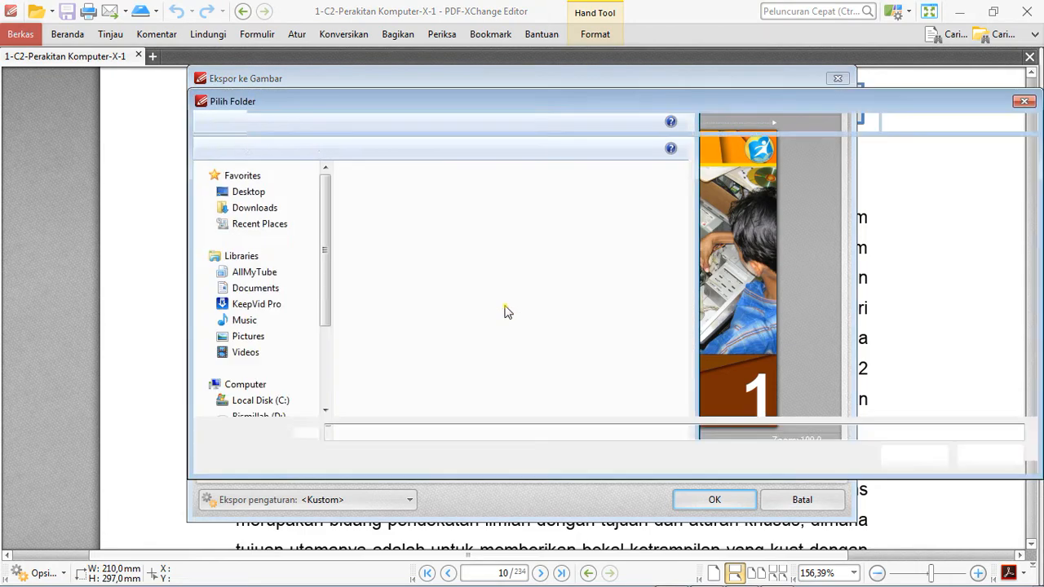
pyautogui.scroll(-2, 329, 304)
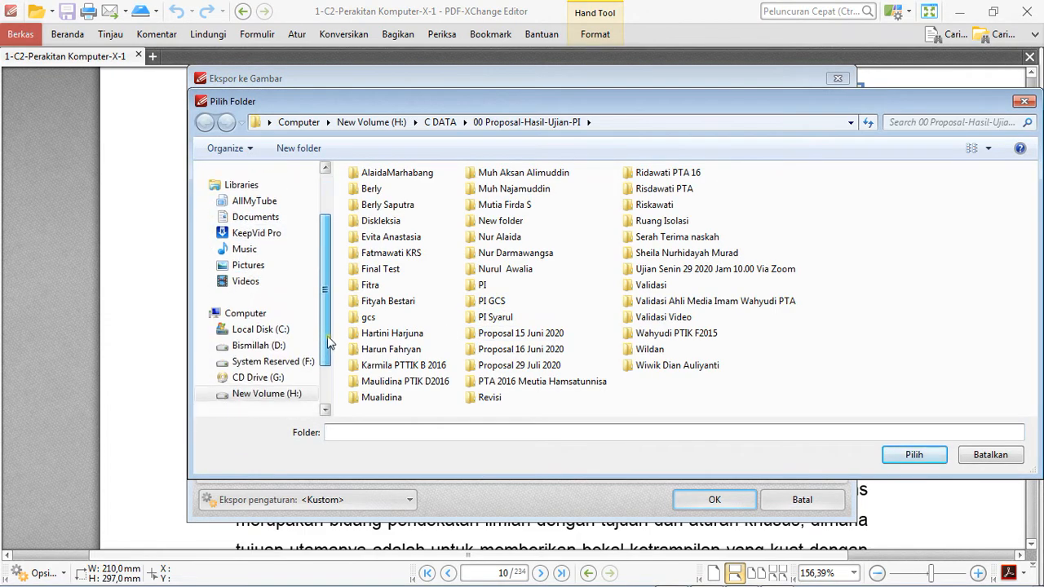
pyautogui.click(263, 395)
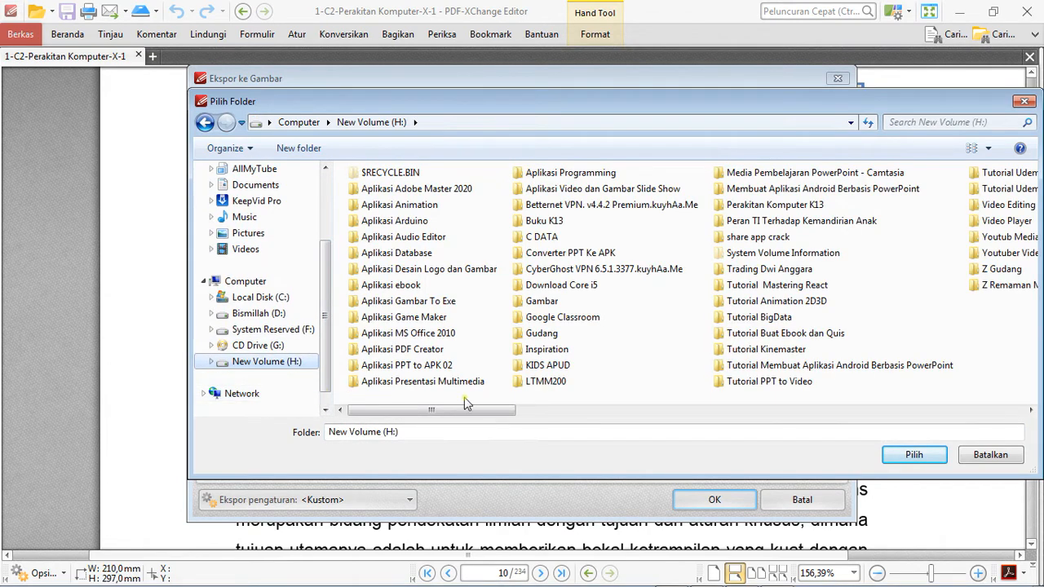
pyautogui.moveTo(424, 413); pyautogui.dragTo(555, 430)
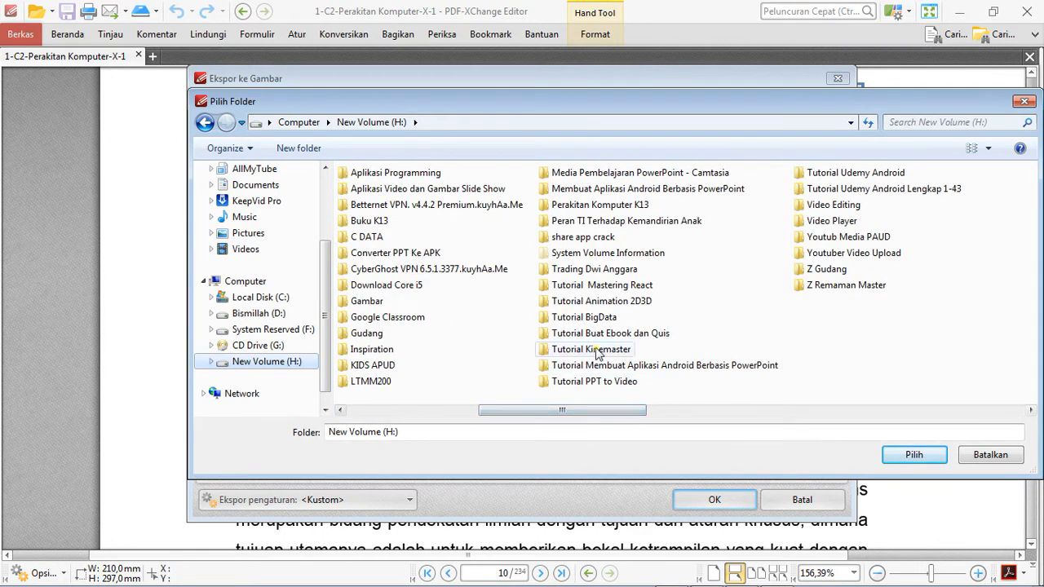
pyautogui.moveTo(524, 419); pyautogui.dragTo(459, 421)
pyautogui.doubleClick(544, 220)
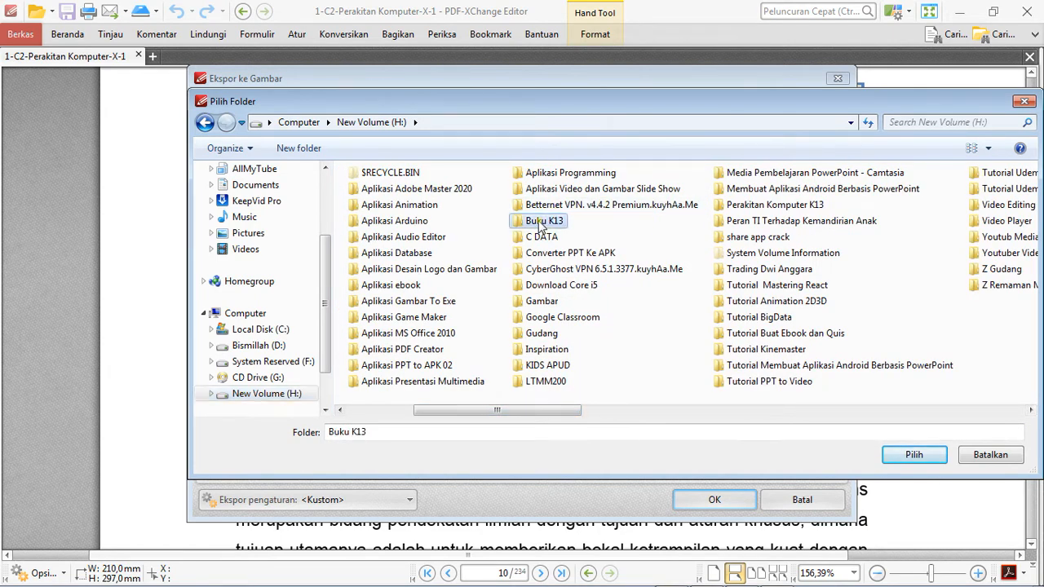
pyautogui.doubleClick(387, 193)
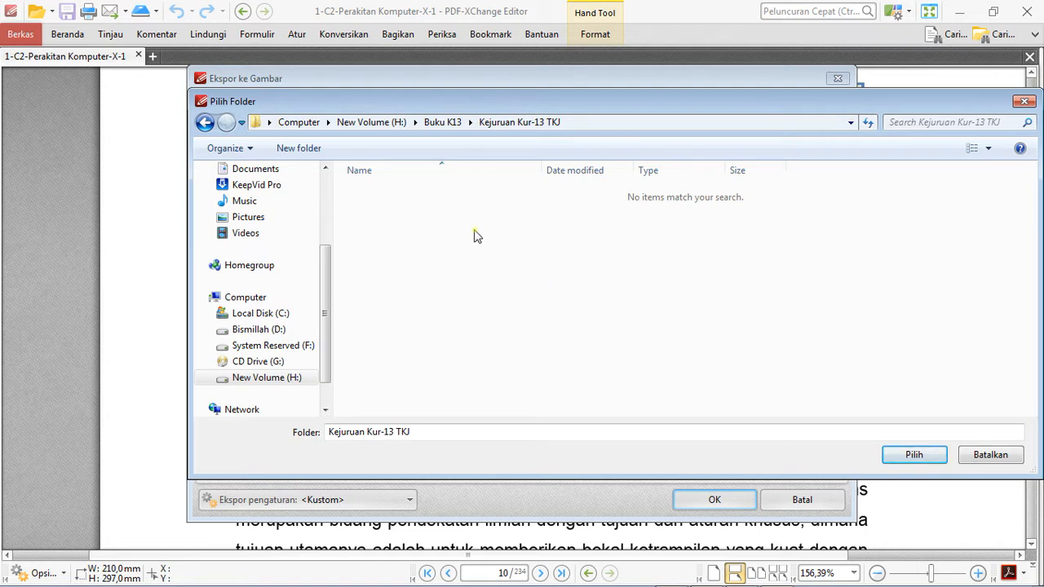
# - Create a folder named Perakitan Komputer 1 and choose it as the destination for the exported images
pyautogui.click(303, 149)
pyautogui.write('Perakit')
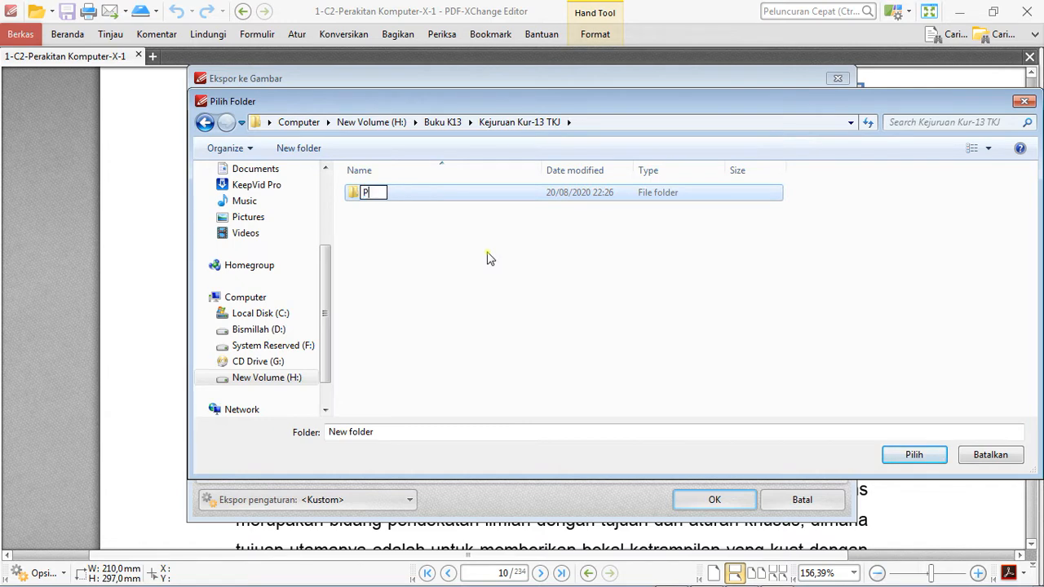
pyautogui.write('Komputer')
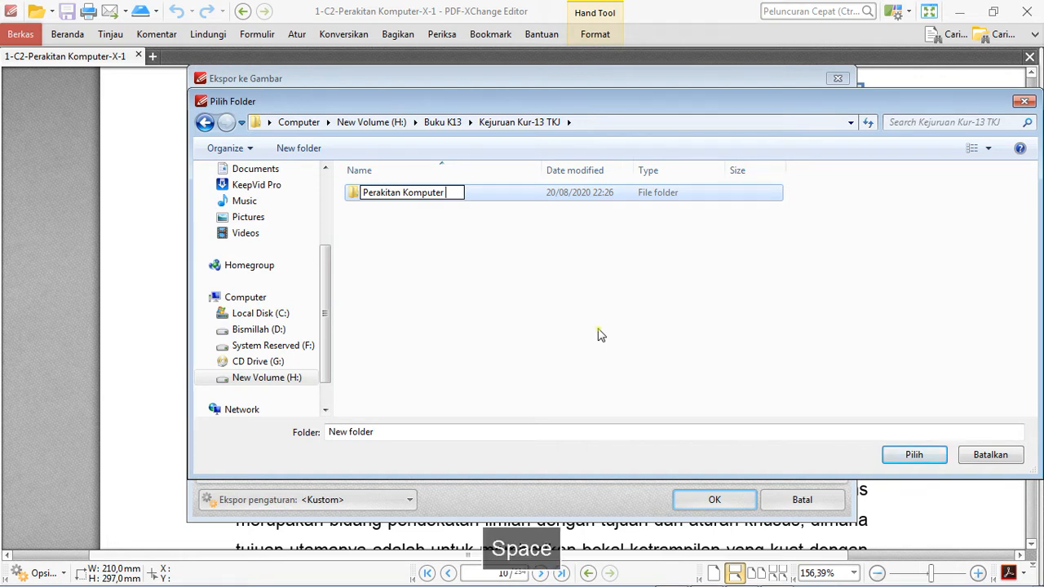
pyautogui.write(' 1')
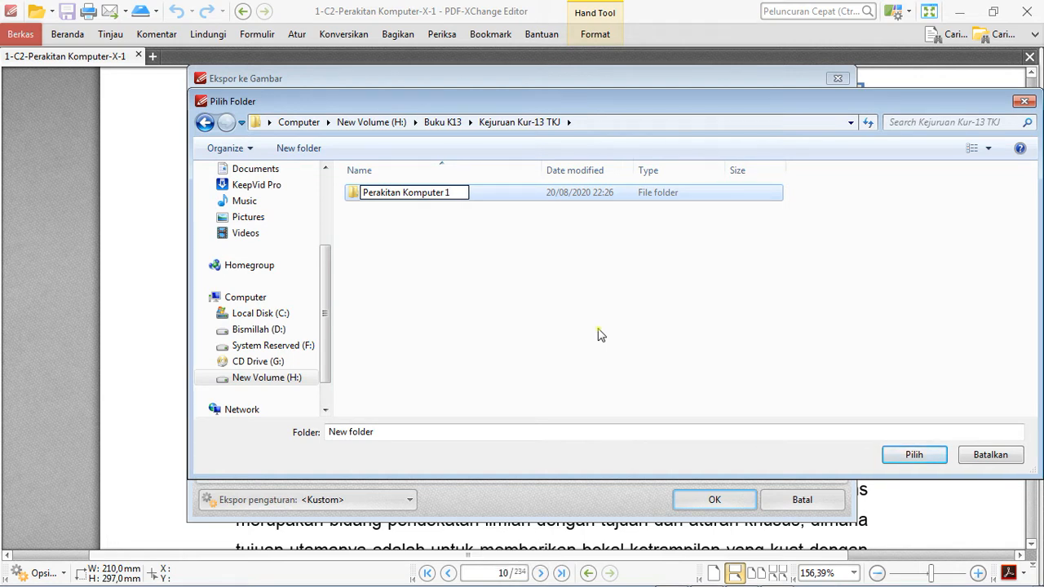
pyautogui.click(600, 335)
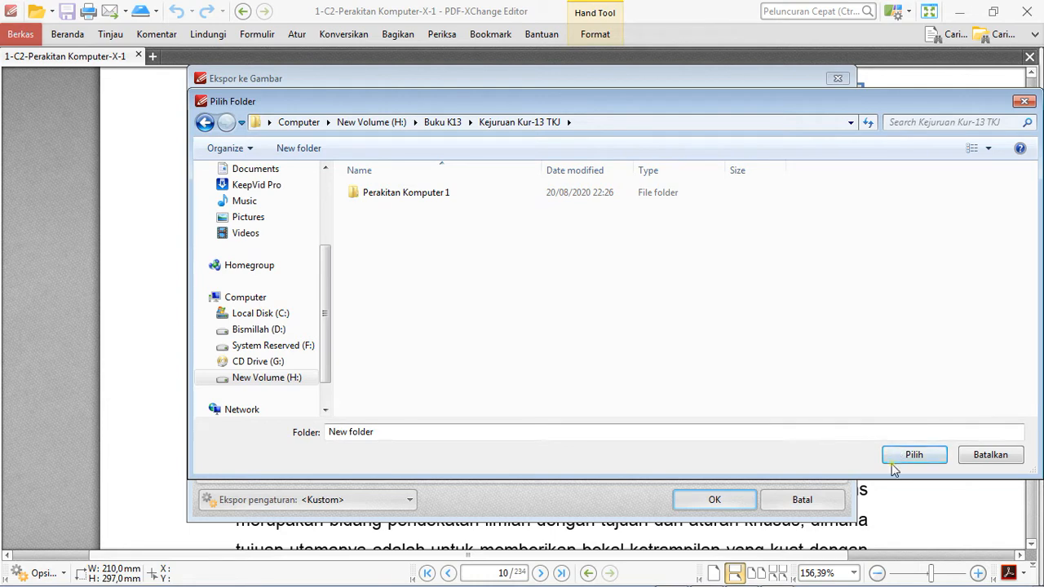
pyautogui.click(418, 198)
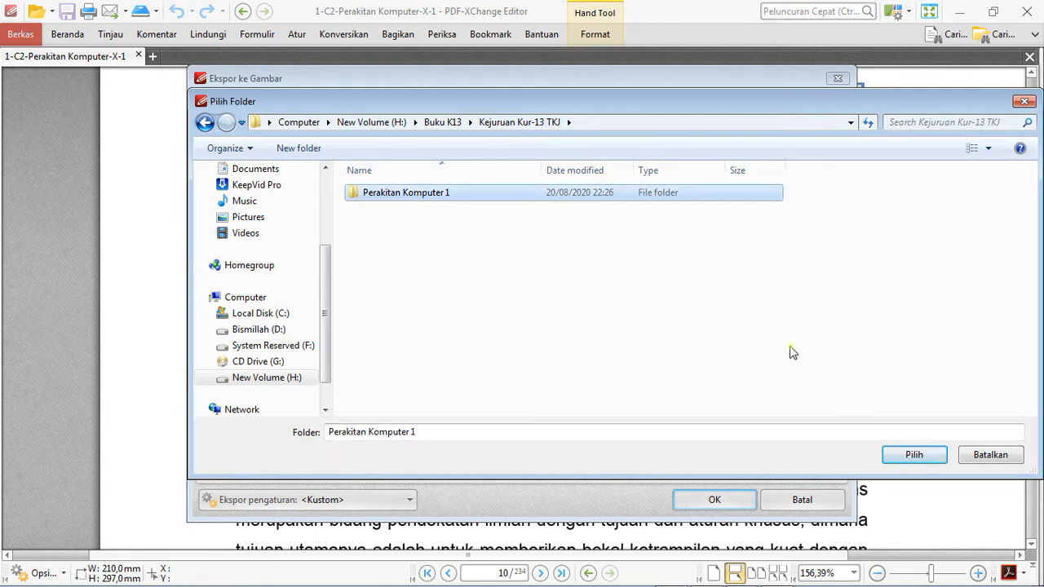
pyautogui.click(914, 457)
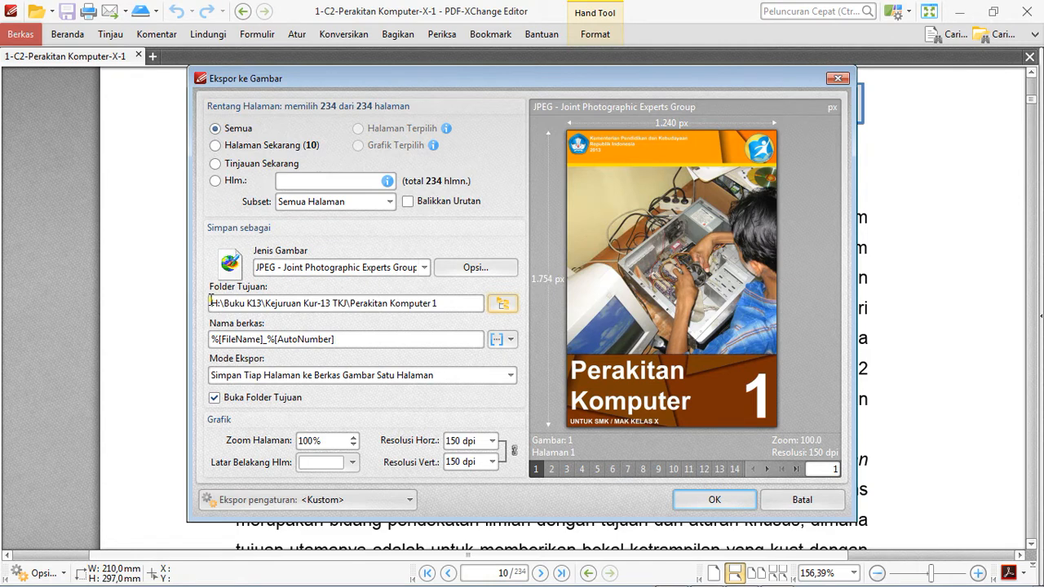
# - Review the destination path and image formats, keep JPEG, and export all pages as single-page images at 150 dpi
pyautogui.moveTo(212, 303); pyautogui.dragTo(443, 313)
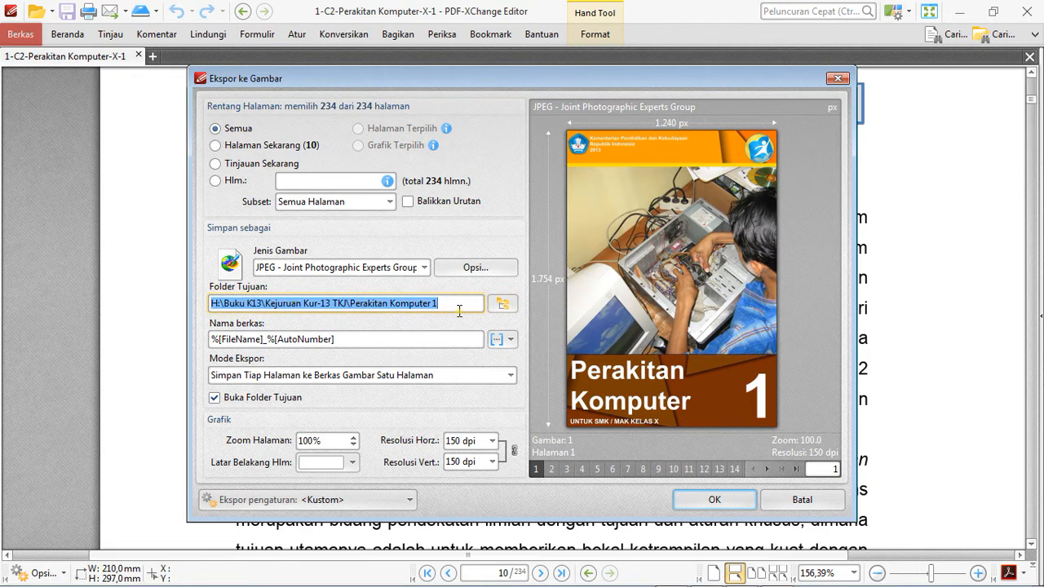
pyautogui.click(458, 308)
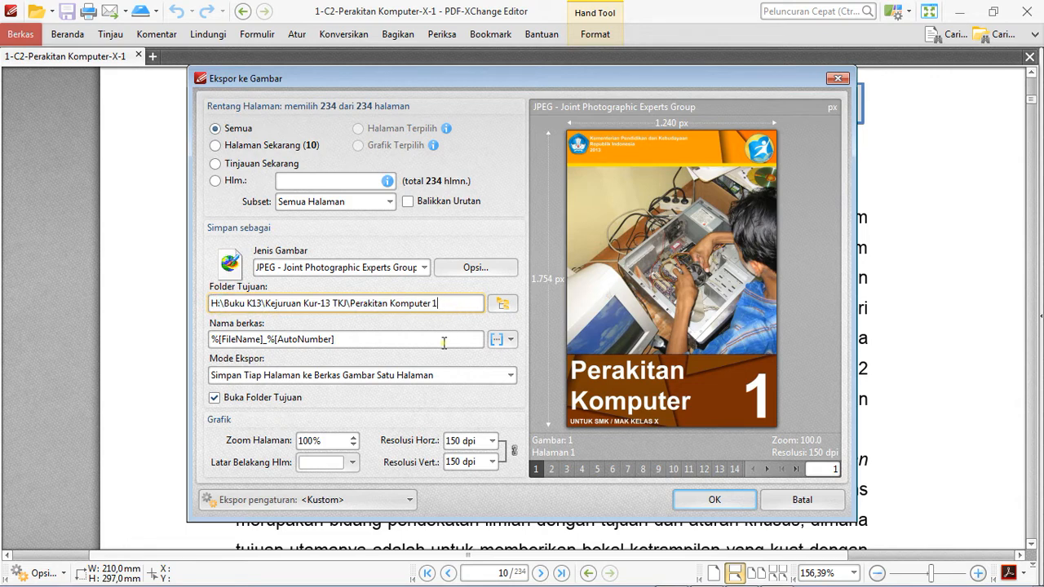
pyautogui.click(425, 268)
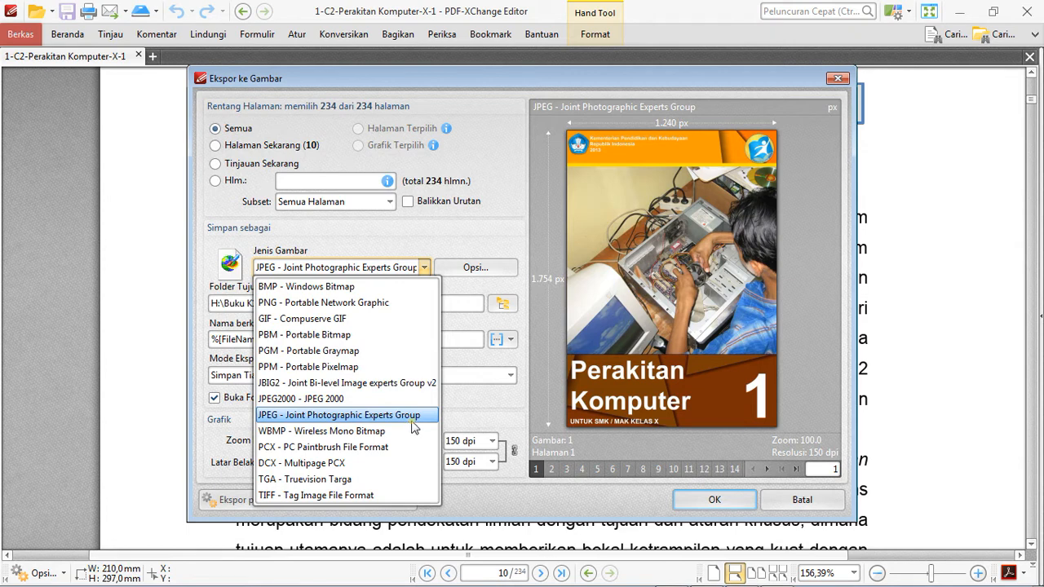
pyautogui.click(475, 232)
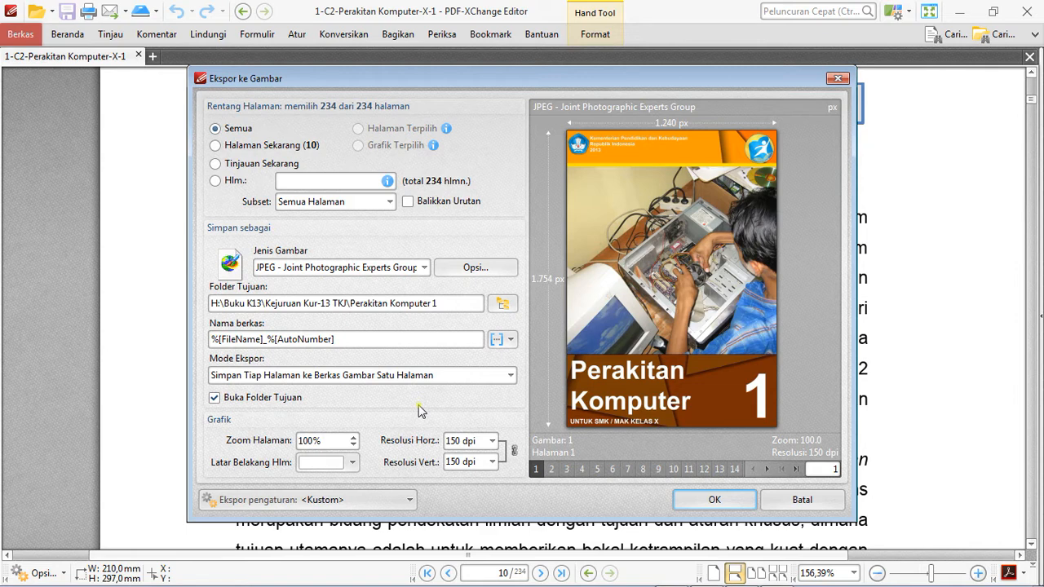
pyautogui.click(720, 503)
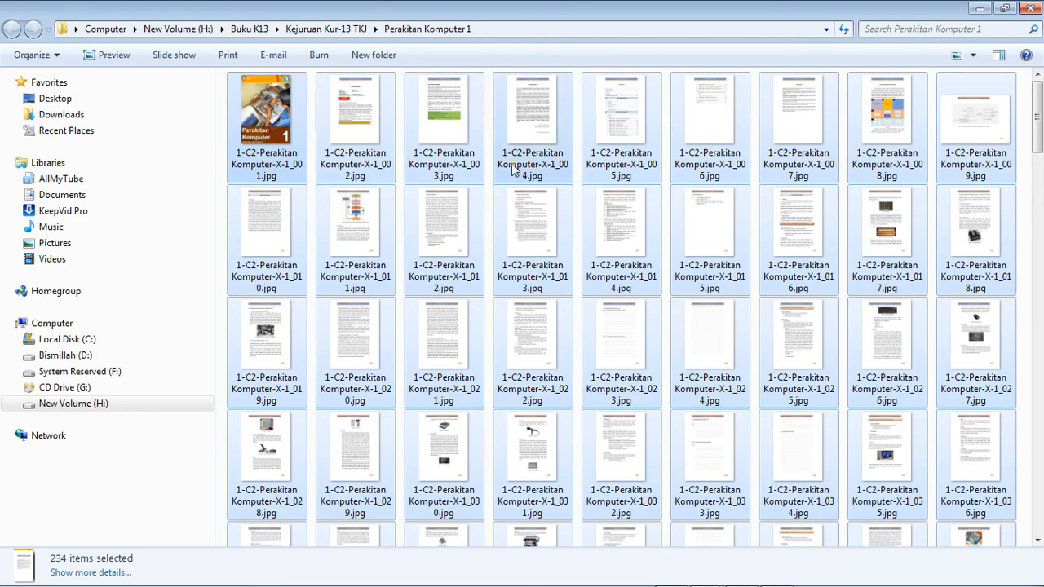
# - Look over the exported JPG page images in the Perakitan Komputer 1 folder
pyautogui.moveTo(1038, 122)
pyautogui.mouseDown()
pyautogui.moveTo(1038, 167)
pyautogui.moveTo(1038, 114)
pyautogui.mouseUp()
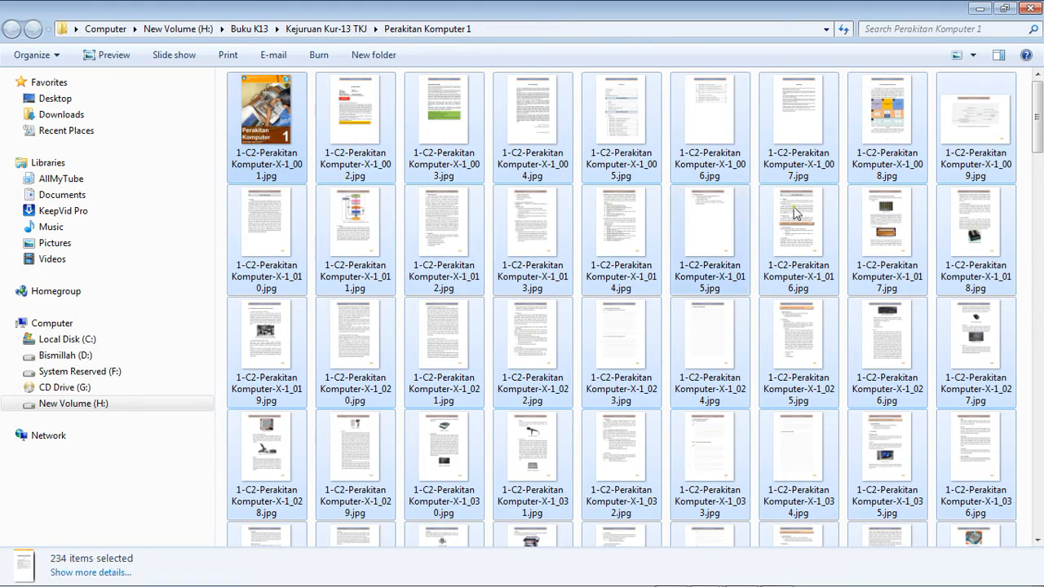
pyautogui.moveTo(1040, 120)
pyautogui.mouseDown()
pyautogui.moveTo(1038, 530)
pyautogui.moveTo(1039, 118)
pyautogui.mouseUp()
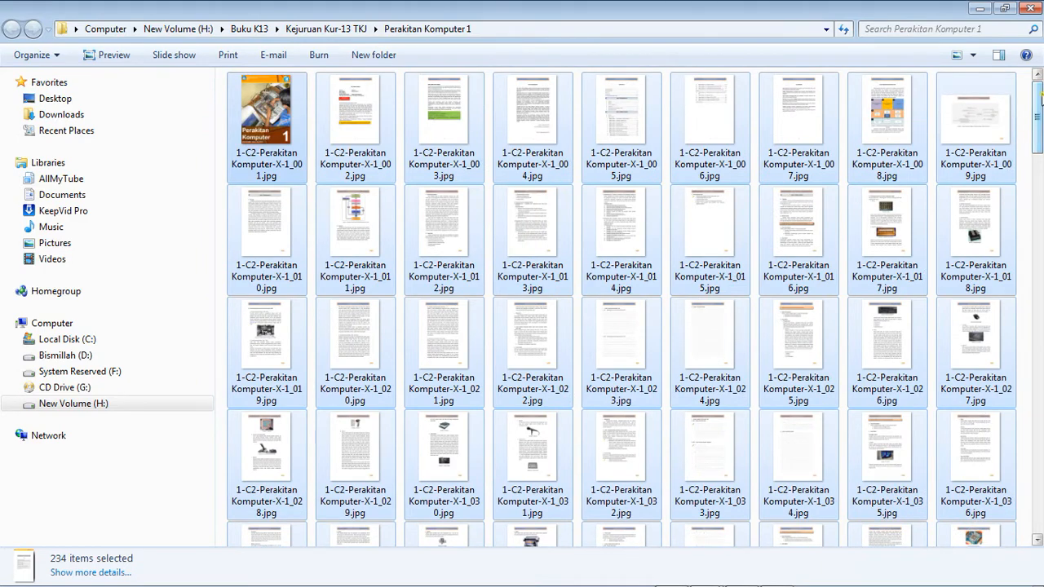
pyautogui.moveTo(1040, 79)
pyautogui.mouseDown()
pyautogui.moveTo(1038, 96)
pyautogui.moveTo(1039, 77)
pyautogui.mouseUp()
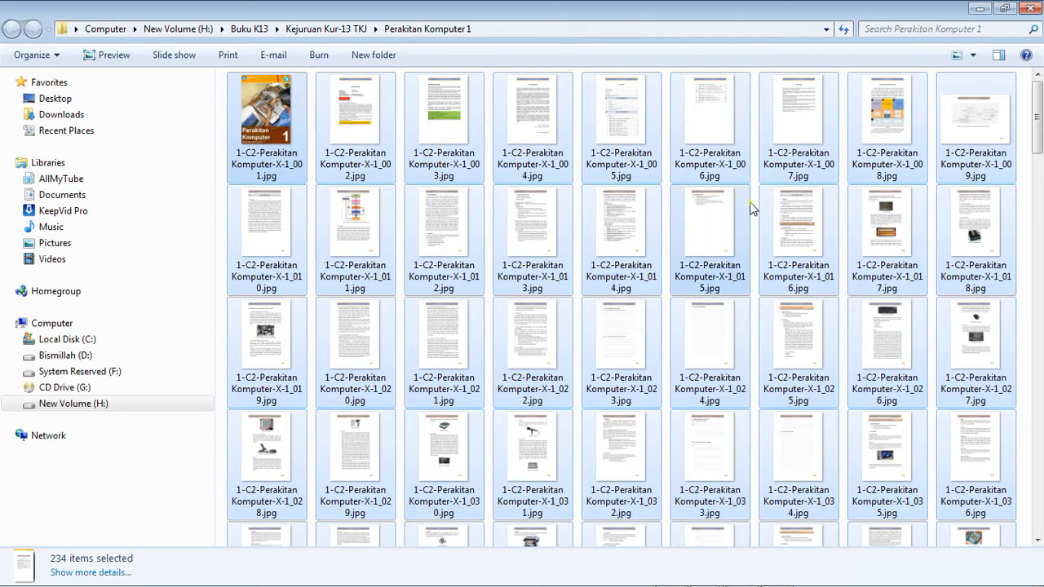
pyautogui.moveTo(1038, 114); pyautogui.dragTo(1041, 56)
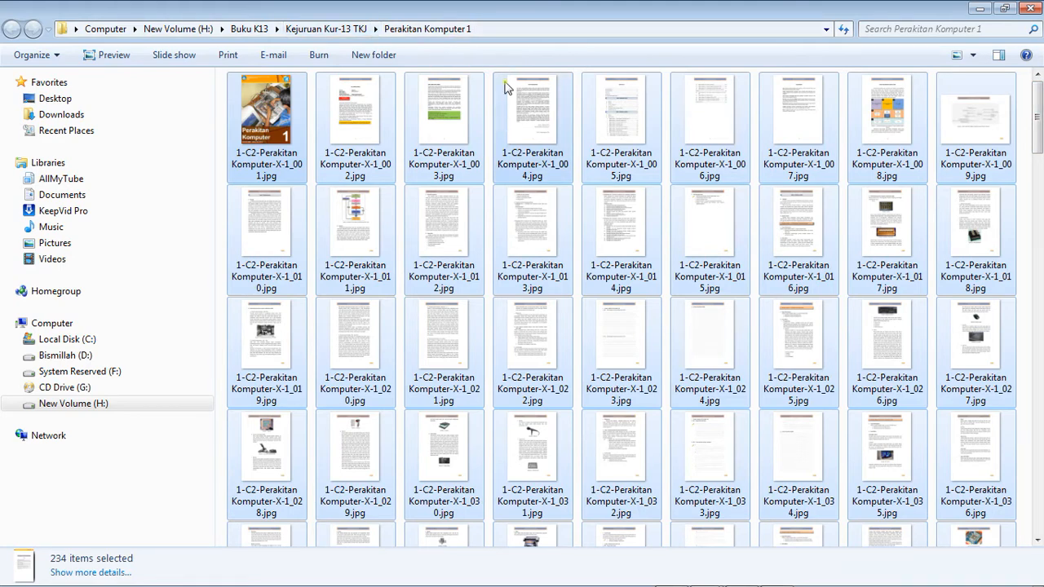
# - Switch to FlipAlbum Vista Pro, start inserting multimedia objects and choose drive H: [NEW VOLUME] as the source
pyautogui.moveTo(721, 580)
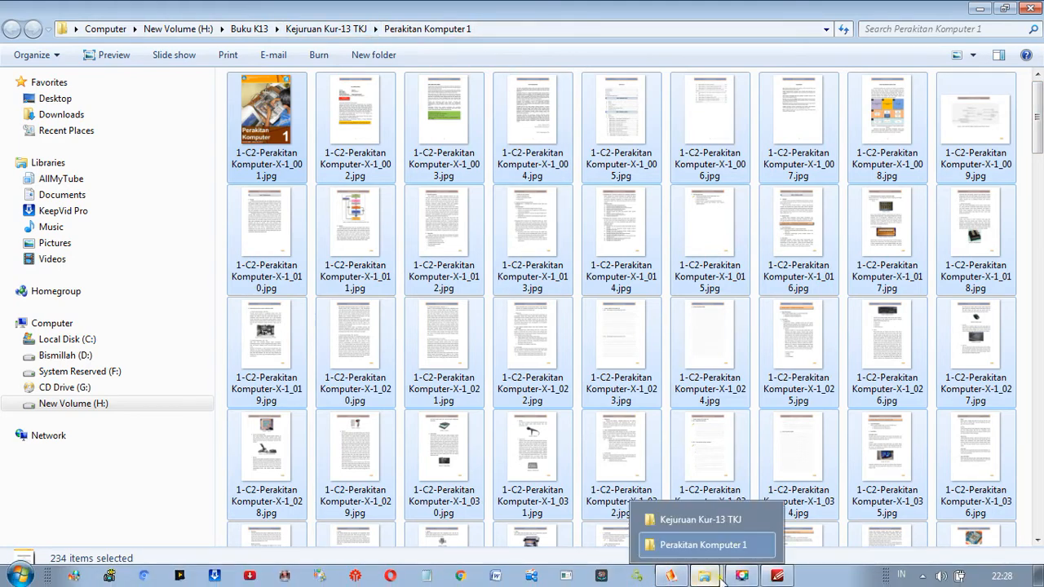
pyautogui.click(672, 580)
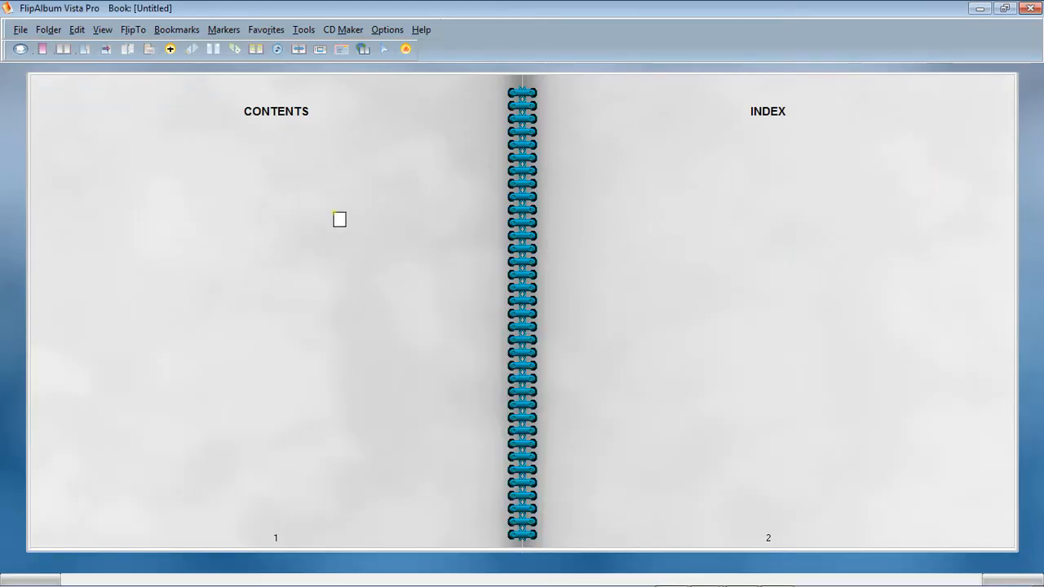
pyautogui.click(171, 50)
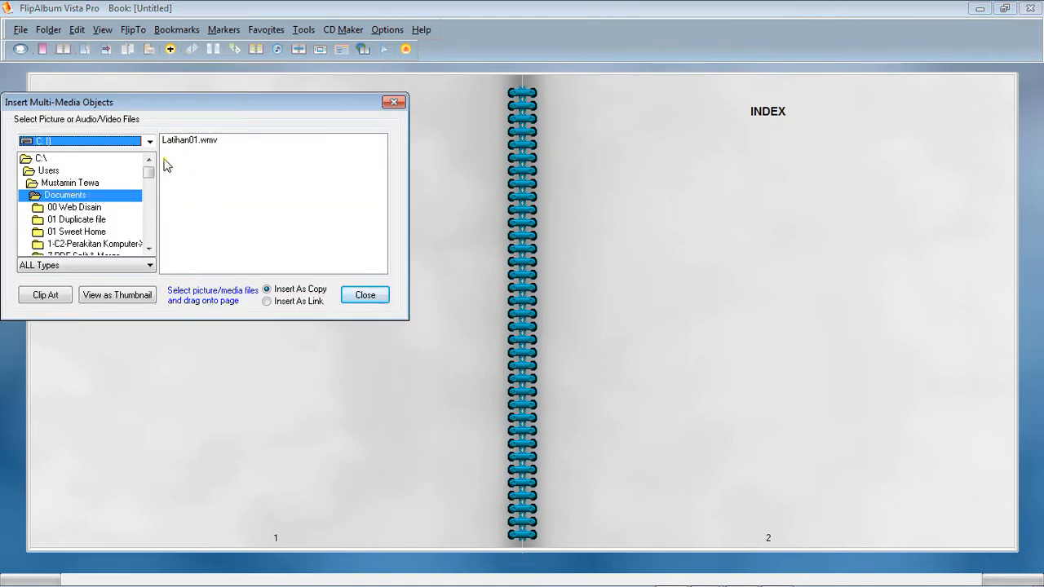
pyautogui.click(149, 141)
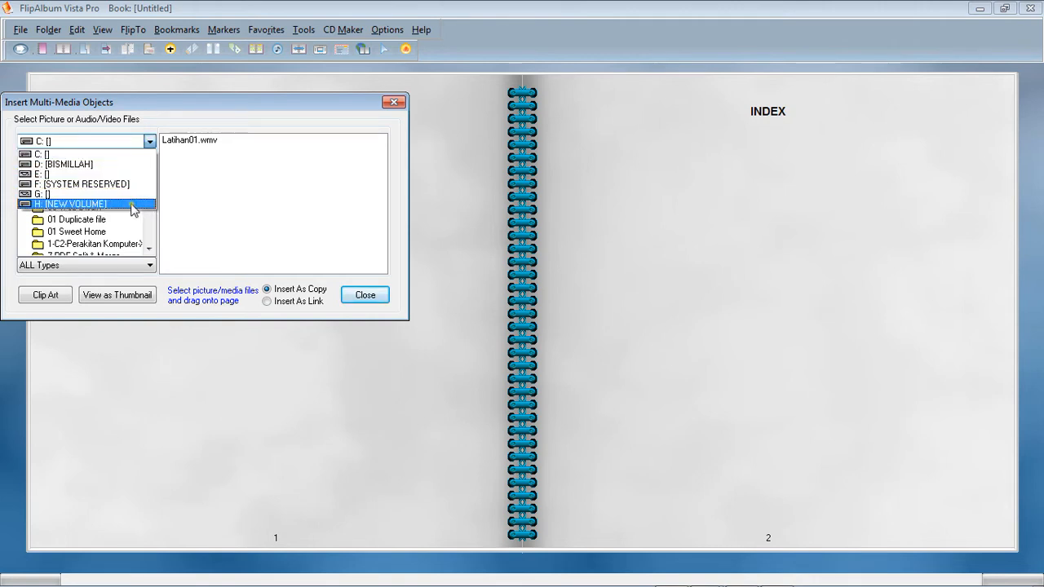
pyautogui.click(133, 204)
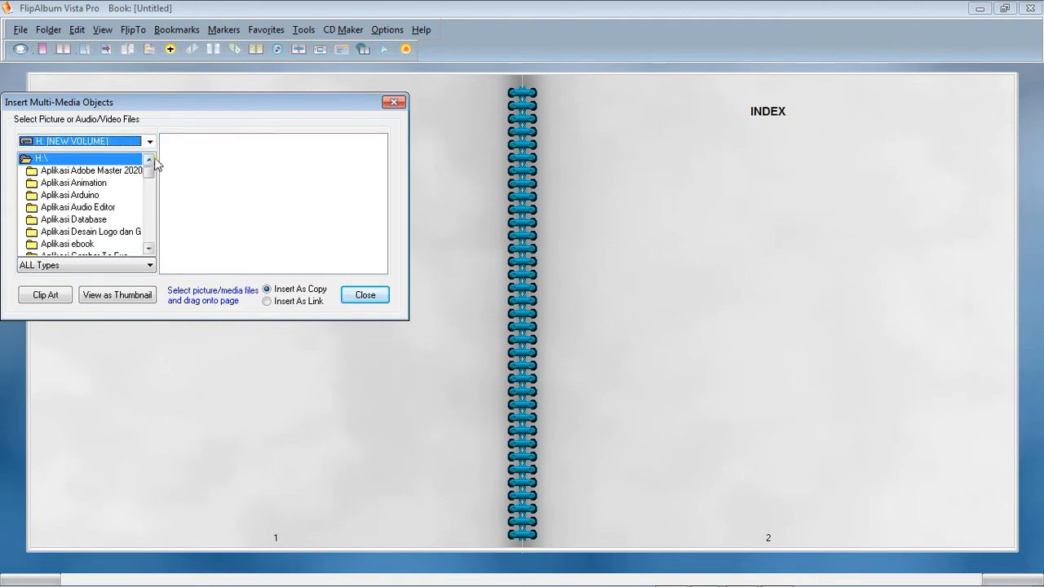
# - Open the Perakitan Komputer 1 folder inside Buku K13 and Kejuruan Kur-13 TKJ as the picture source
pyautogui.moveTo(151, 175)
pyautogui.mouseDown()
pyautogui.moveTo(151, 206)
pyautogui.moveTo(152, 194)
pyautogui.mouseUp()
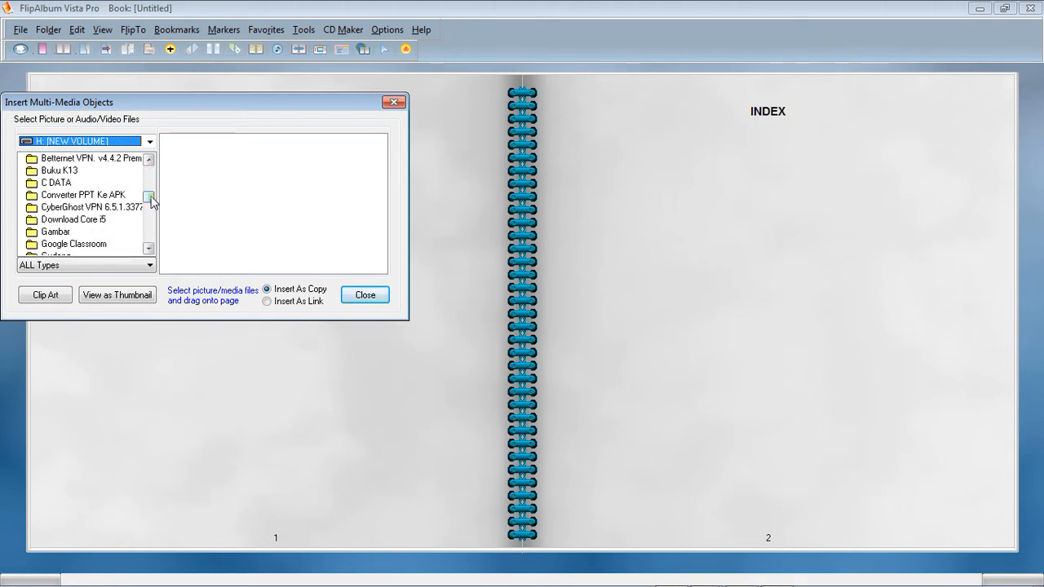
pyautogui.doubleClick(74, 172)
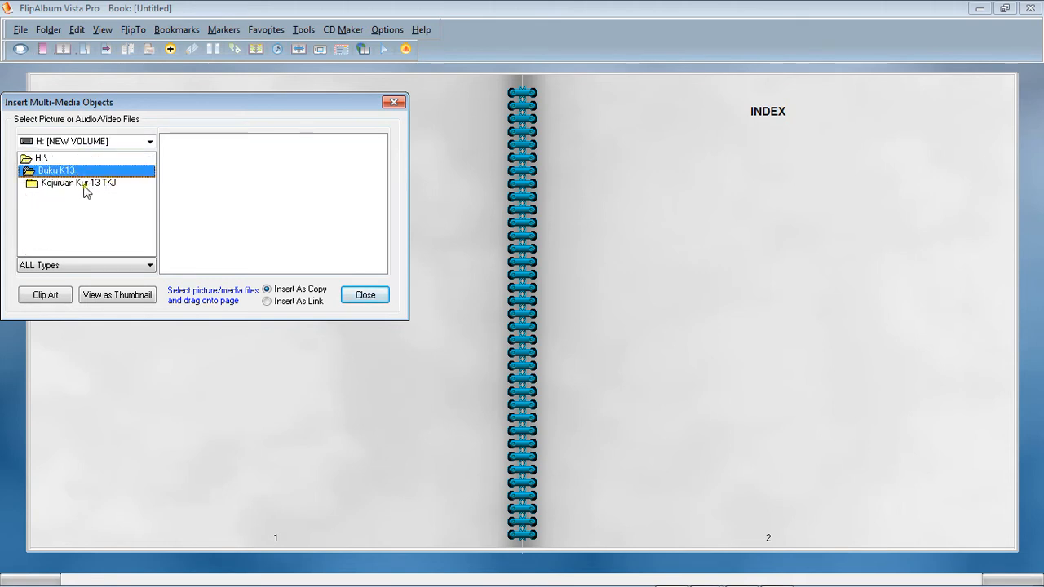
pyautogui.doubleClick(83, 184)
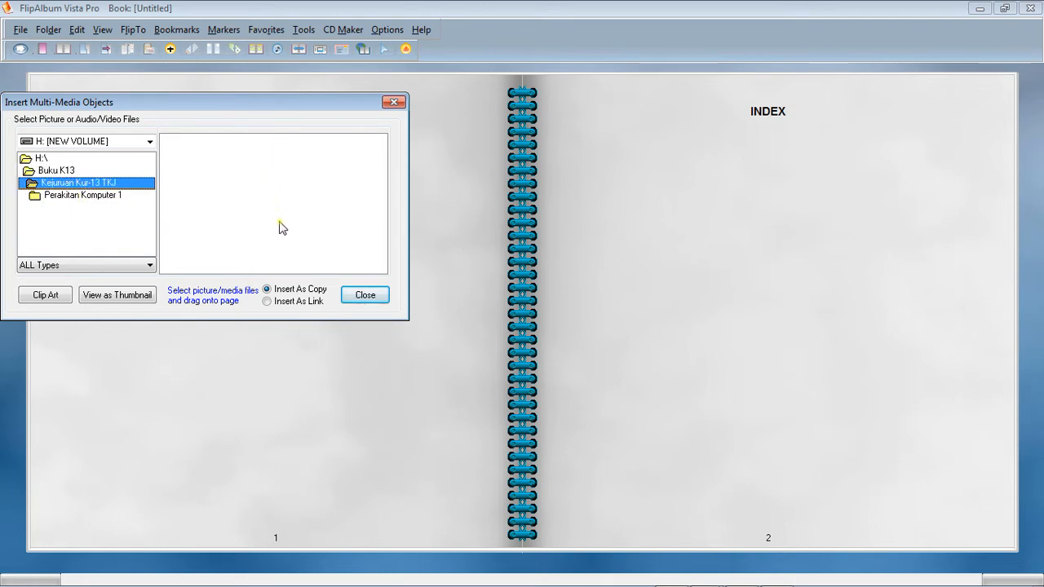
pyautogui.click(151, 265)
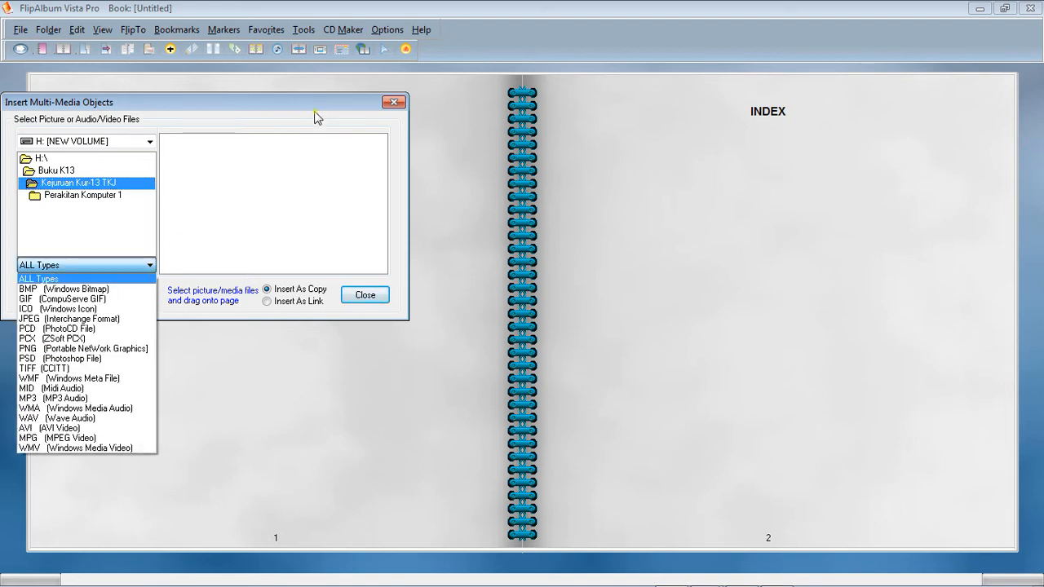
pyautogui.click(314, 139)
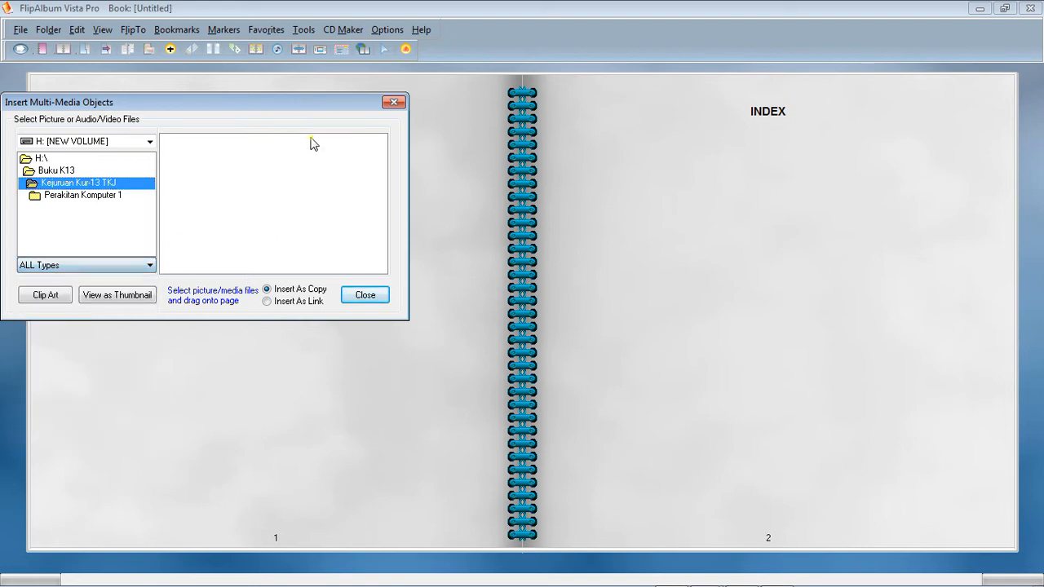
pyautogui.click(94, 195)
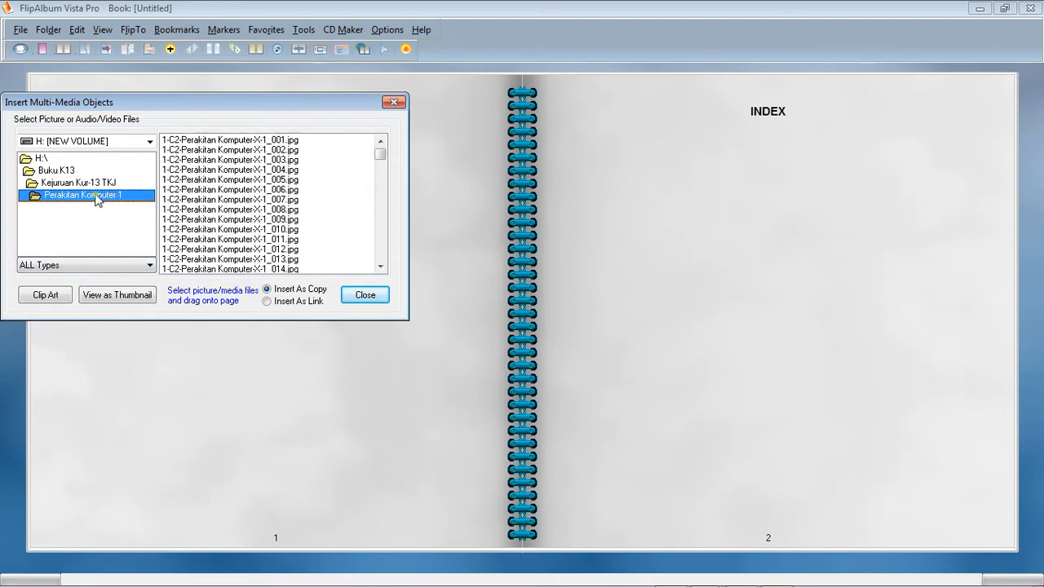
# - Select all page images from 1-C2-Perakitan Komputer-X-1_001.jpg through 1-C2-Perakitan Komputer-X-1_234.jpg
pyautogui.click(335, 148)
pyautogui.click(333, 141)
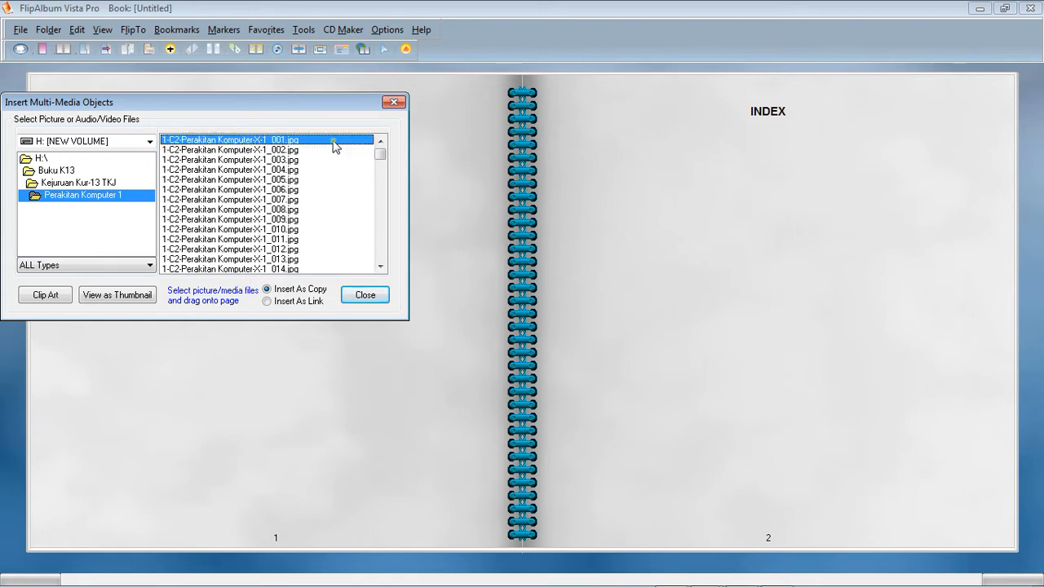
pyautogui.hotkey('ctrl', 'a')
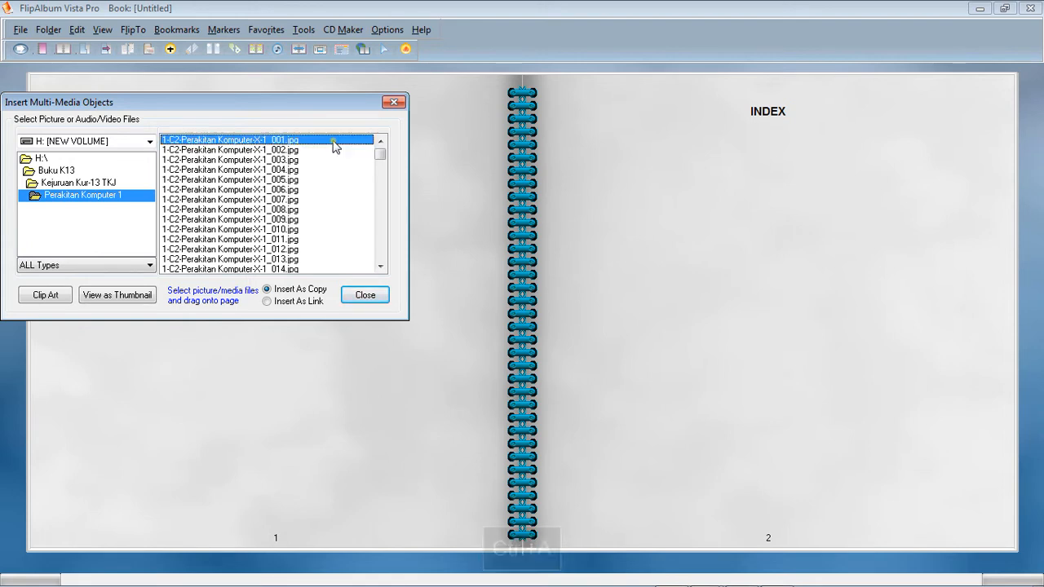
pyautogui.hotkey('ctrl', 'a')
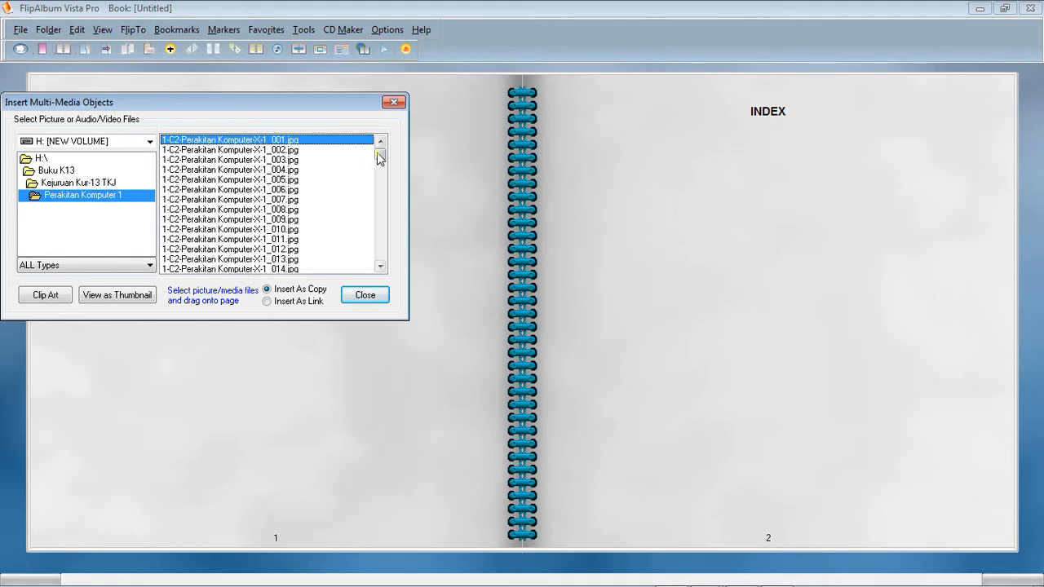
pyautogui.moveTo(379, 157); pyautogui.dragTo(381, 269)
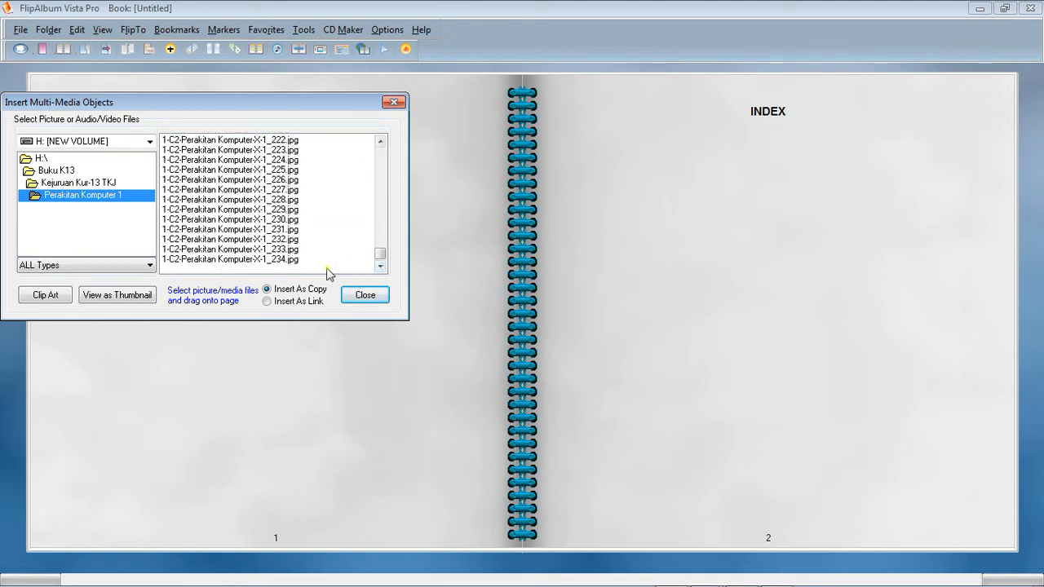
pyautogui.keyDown('shift'); pyautogui.click(255, 260); pyautogui.keyUp('shift')
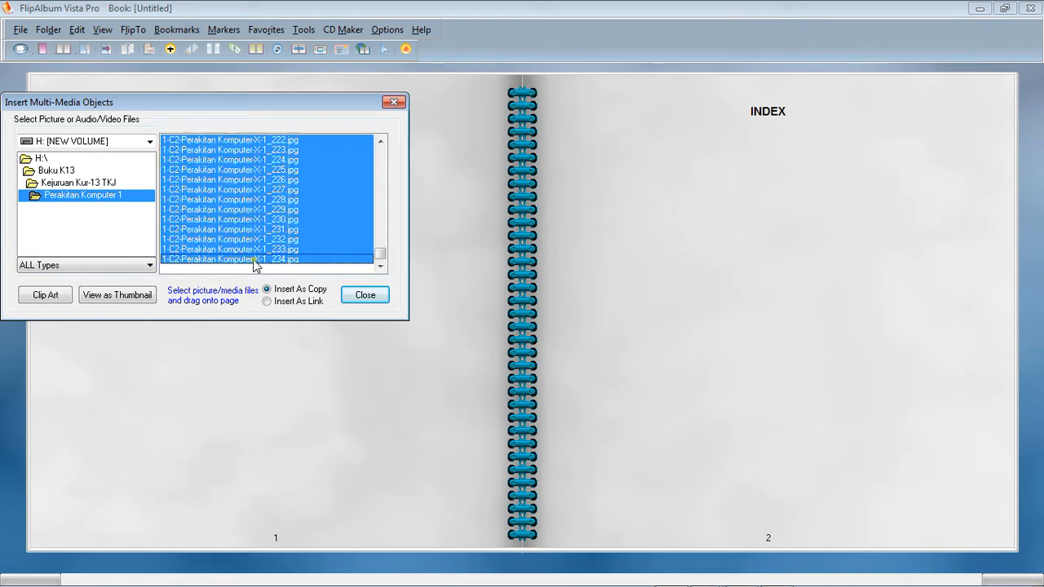
# - Insert the selected page images into the book as copies and close the Insert Multi-Media Objects dialog
pyautogui.moveTo(390, 244); pyautogui.dragTo(417, 238)
pyautogui.moveTo(270, 108); pyautogui.dragTo(304, 231)
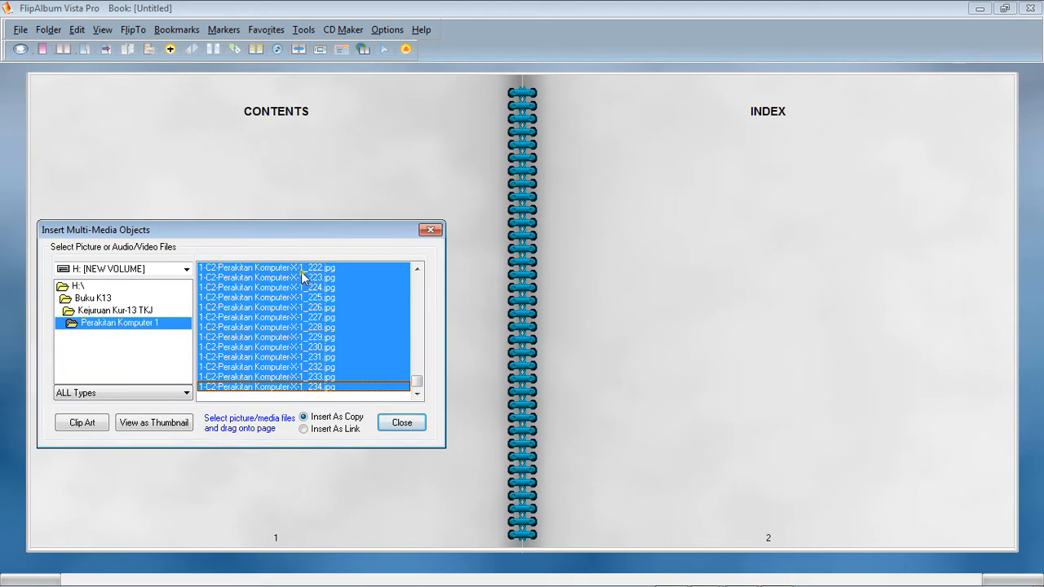
pyautogui.moveTo(301, 272); pyautogui.dragTo(289, 219)
pyautogui.moveTo(261, 269); pyautogui.dragTo(256, 166)
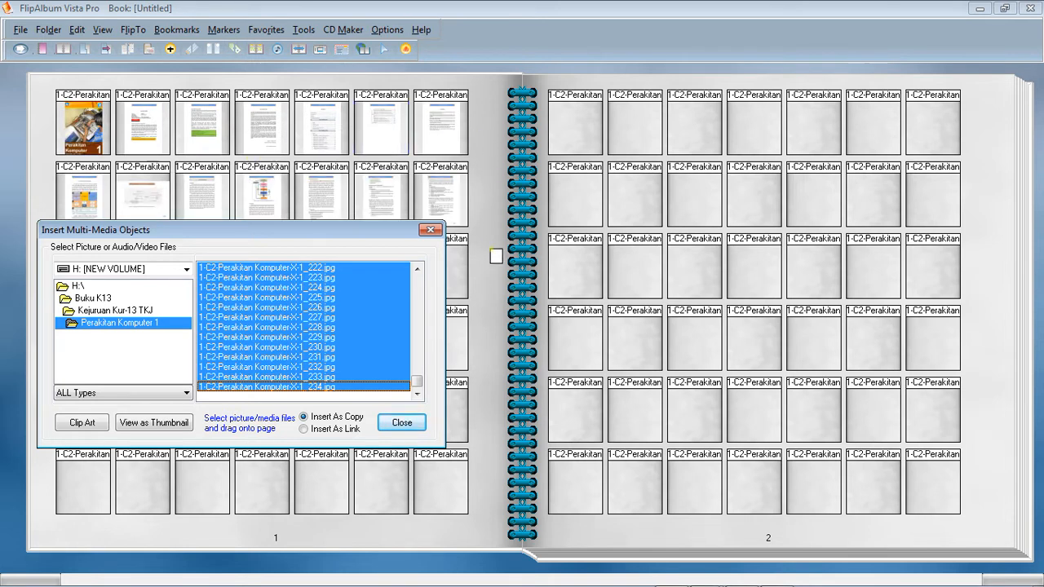
pyautogui.moveTo(481, 272); pyautogui.dragTo(995, 426)
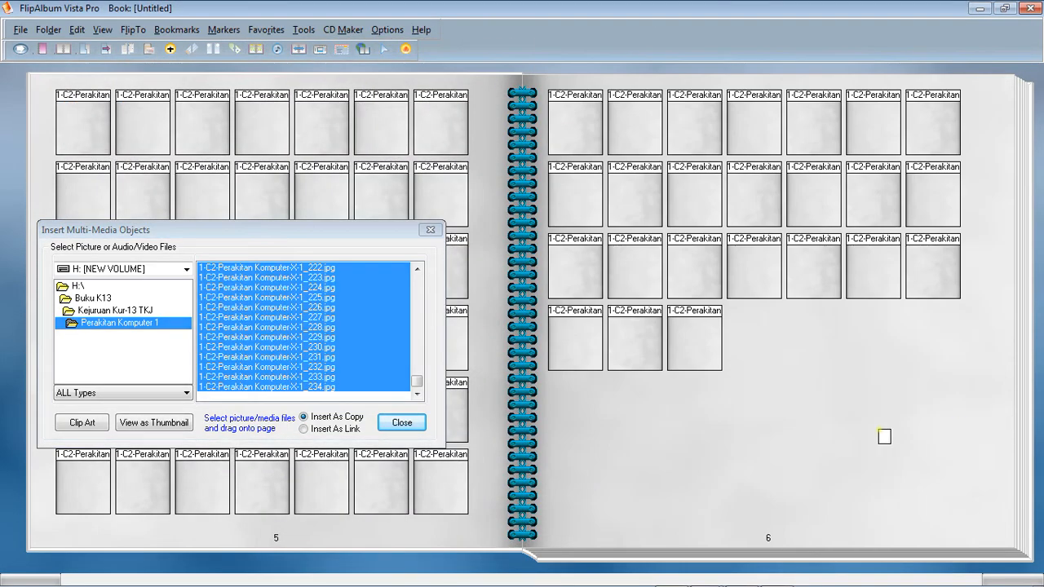
pyautogui.click(432, 230)
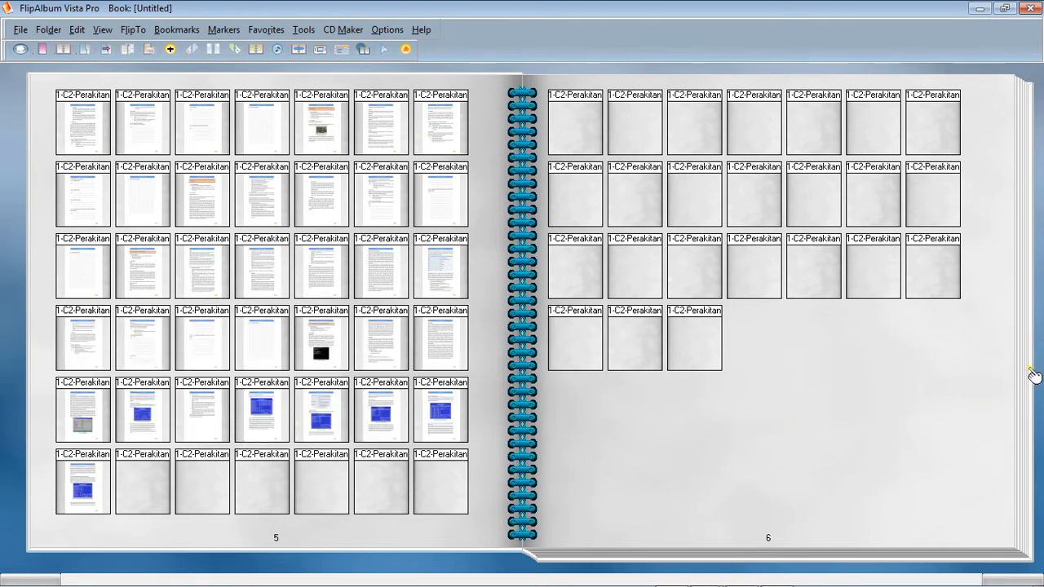
# - Examine the index from the back cover of the book and open its 1-C2-Perakitan Komputer-X-1_067 entry
pyautogui.rightClick(8, 234)
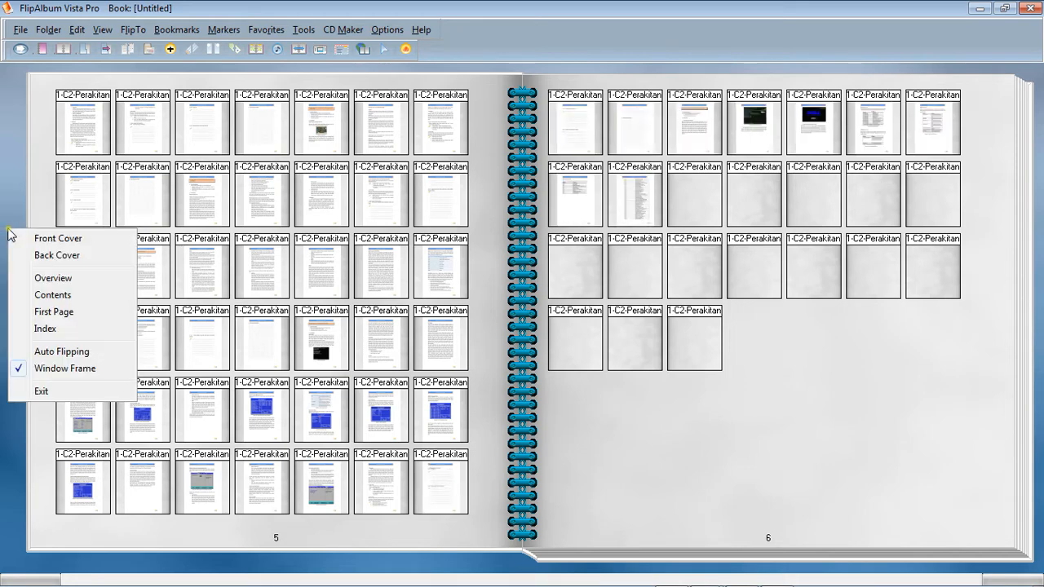
pyautogui.click(75, 257)
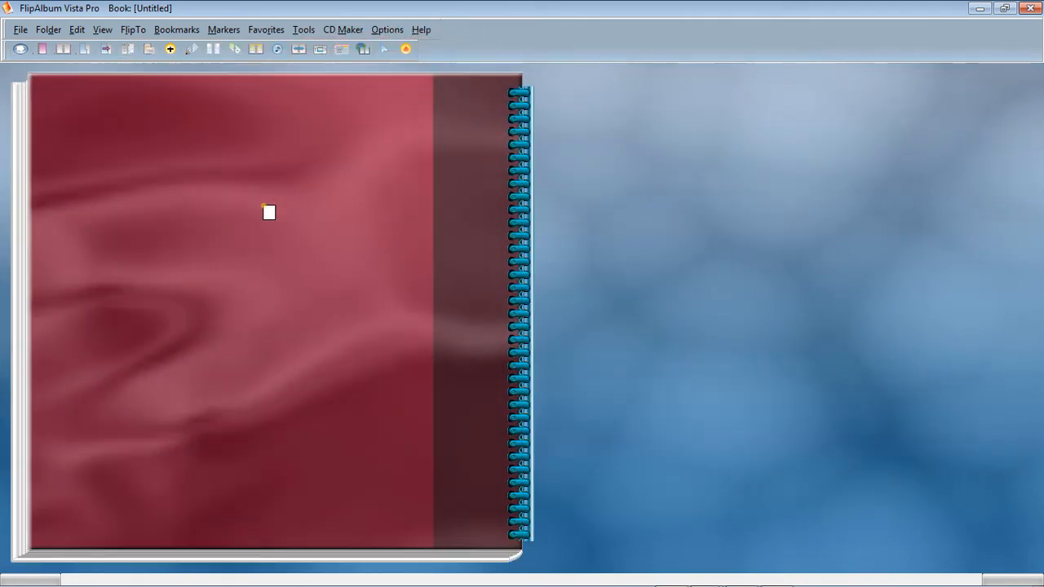
pyautogui.click(188, 199)
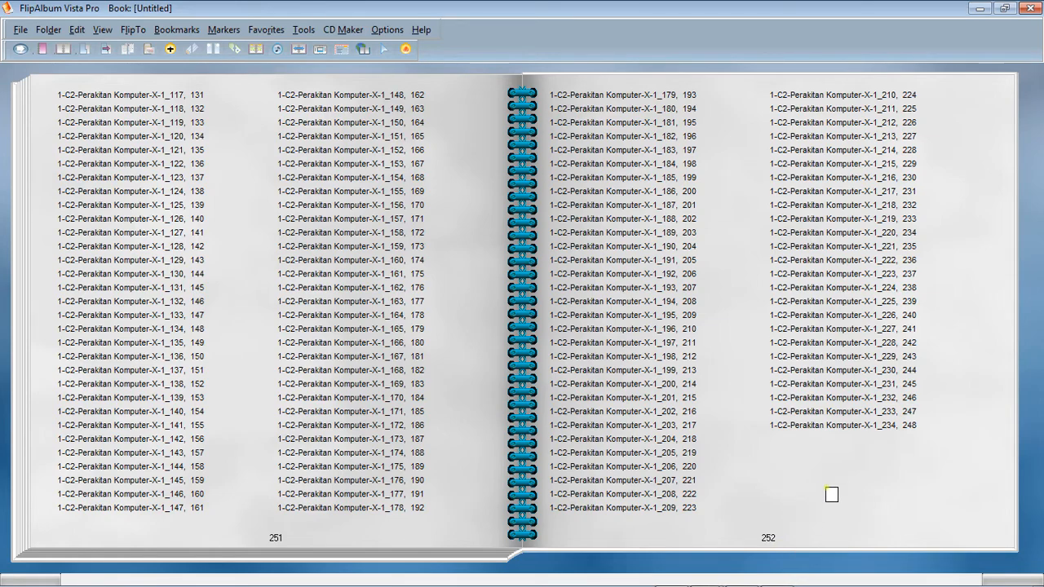
pyautogui.click(268, 433)
pyautogui.click(157, 538)
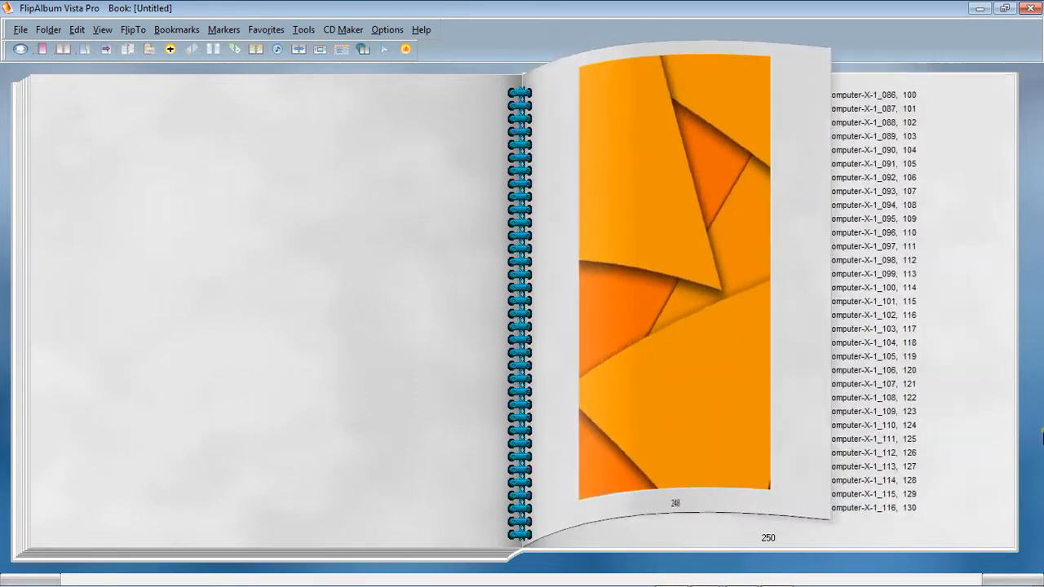
pyautogui.click(970, 472)
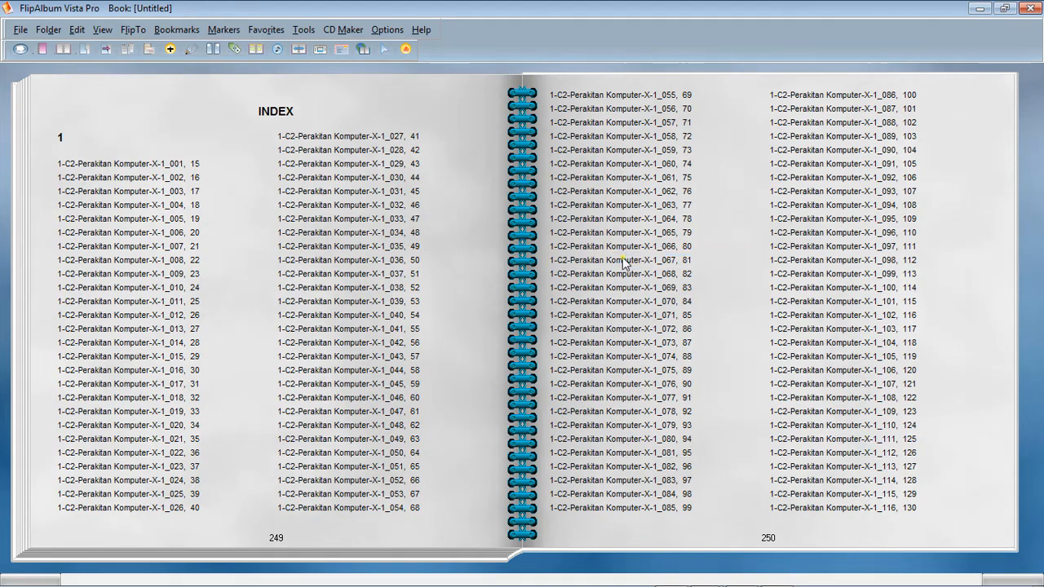
pyautogui.click(623, 259)
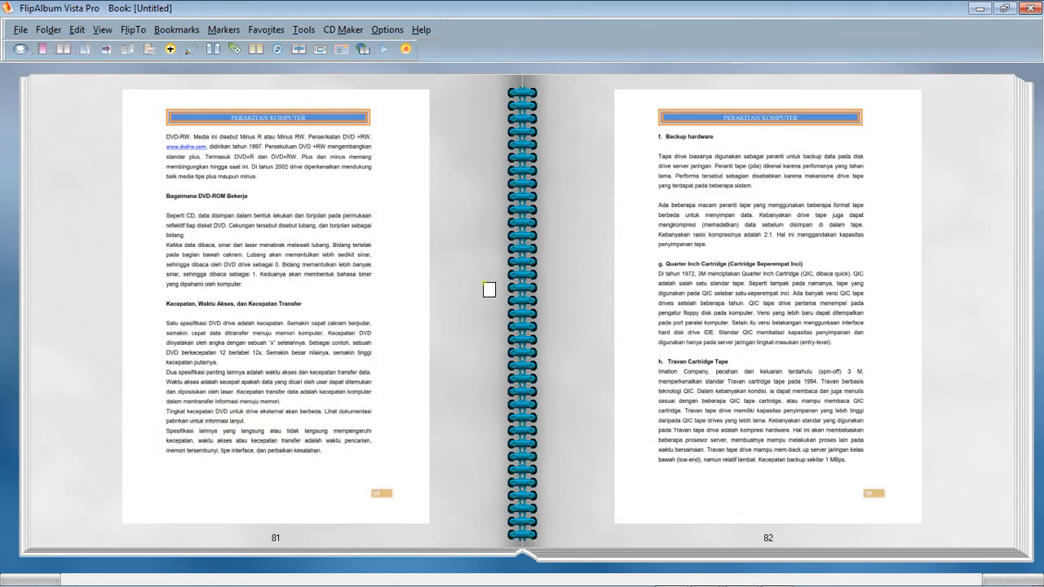
# - Open the book from its front cover and view the cover image and the DDR3 DIMM page in full screen from the thumbnails
pyautogui.rightClick(5, 197)
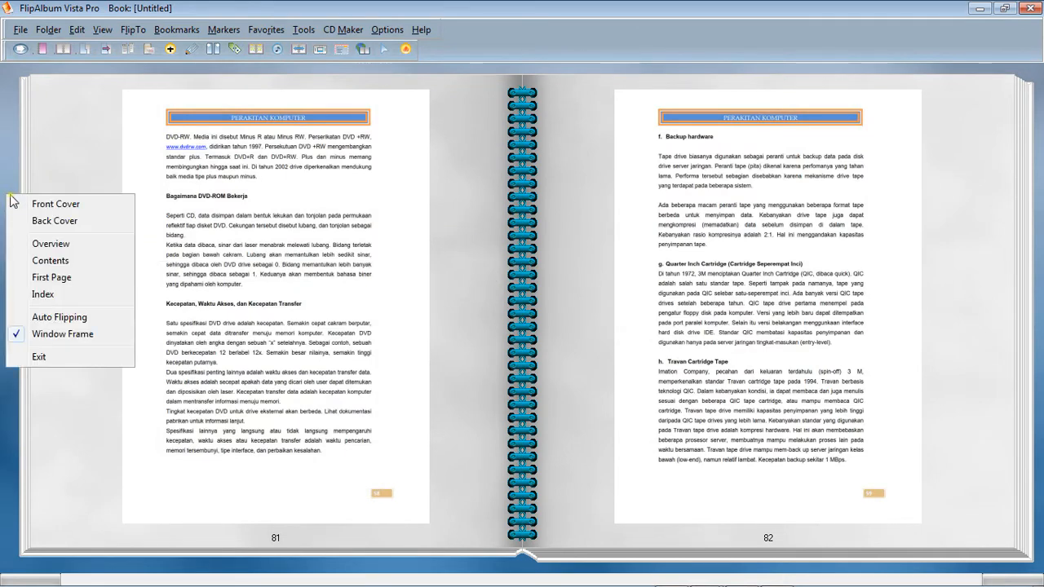
pyautogui.click(71, 208)
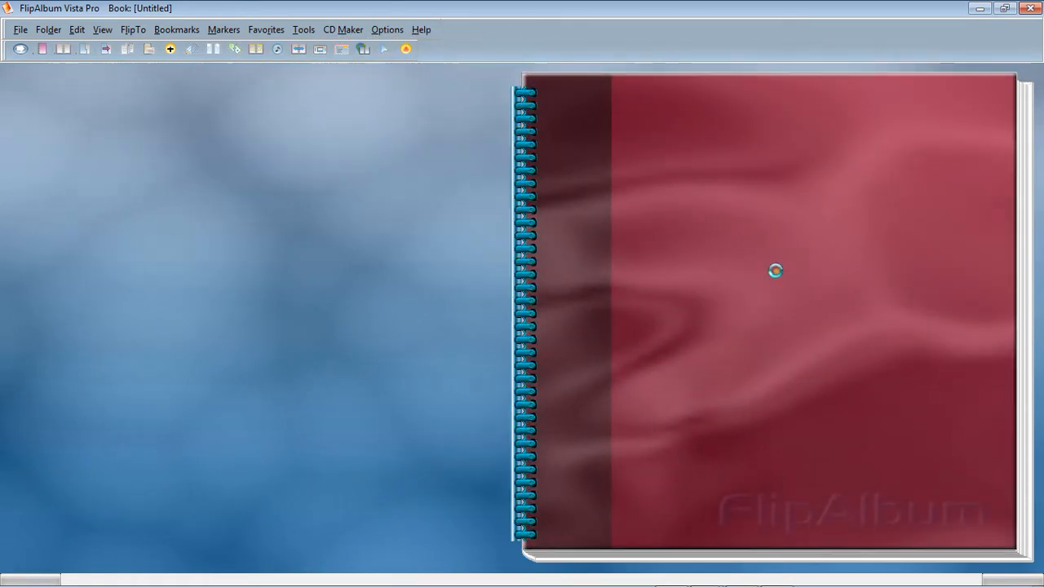
pyautogui.click(775, 271)
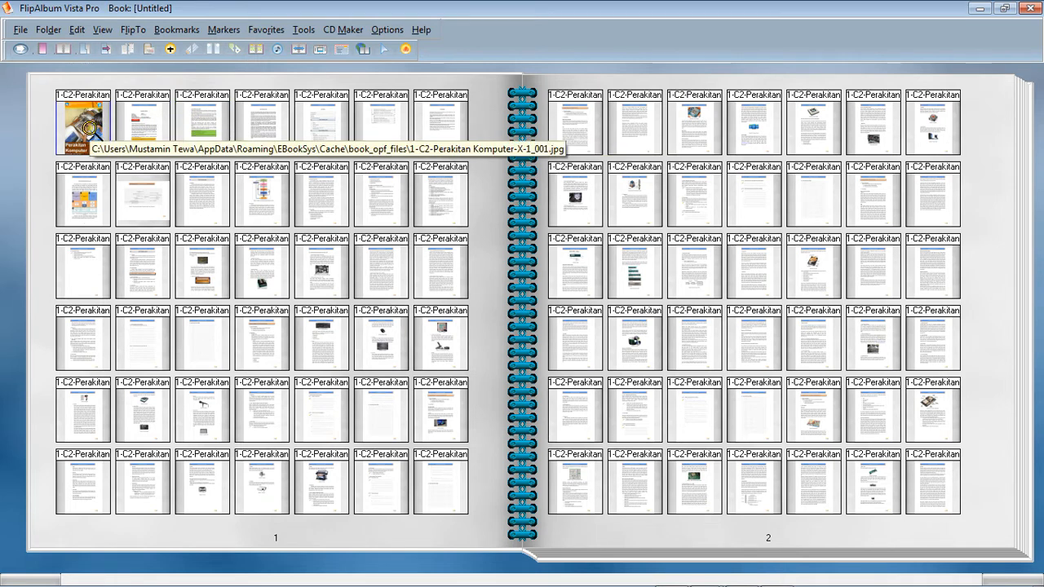
pyautogui.doubleClick(88, 128)
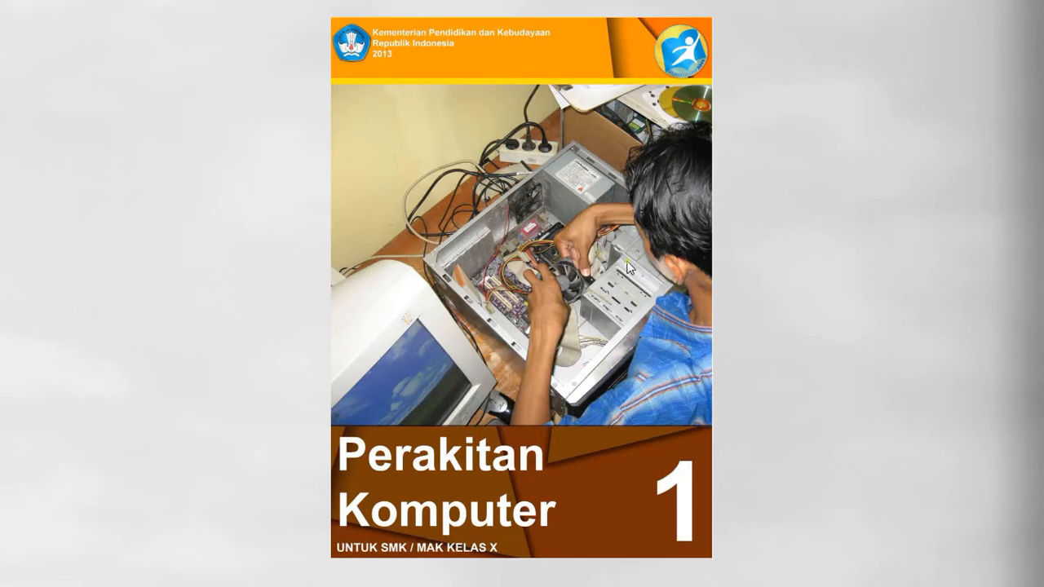
pyautogui.click(687, 264)
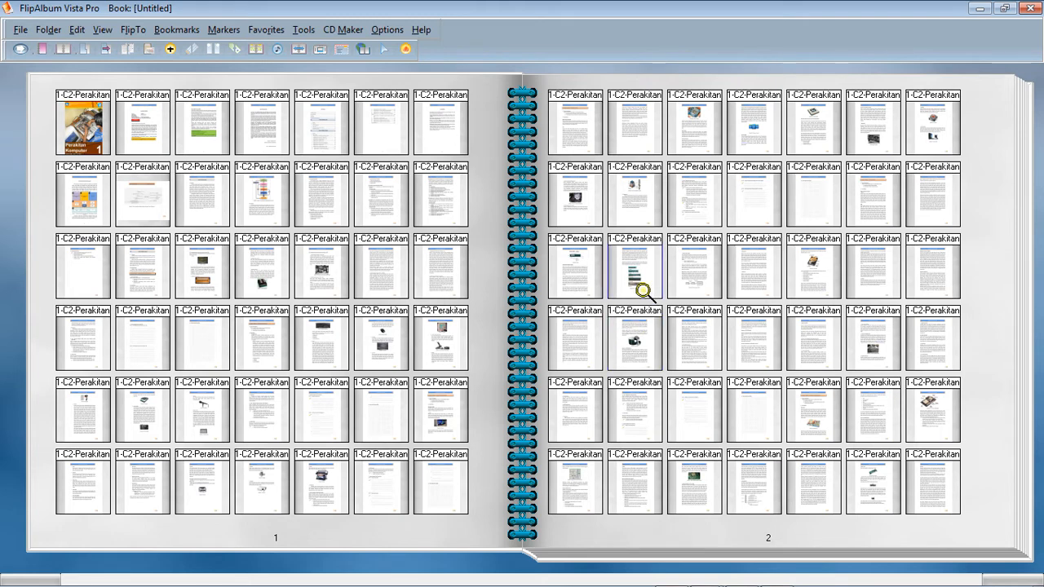
pyautogui.click(585, 280)
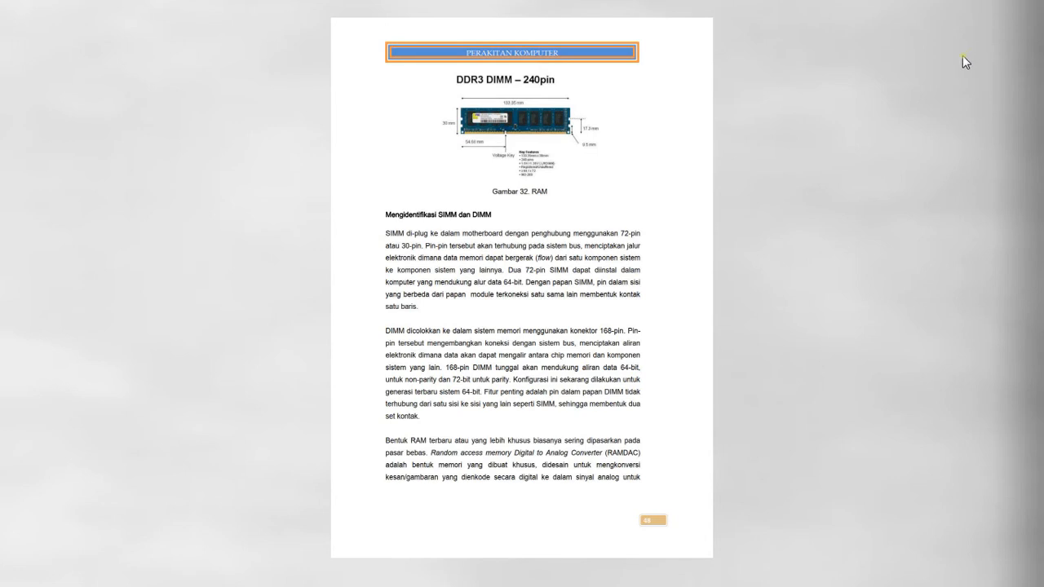
pyautogui.press('Escape')
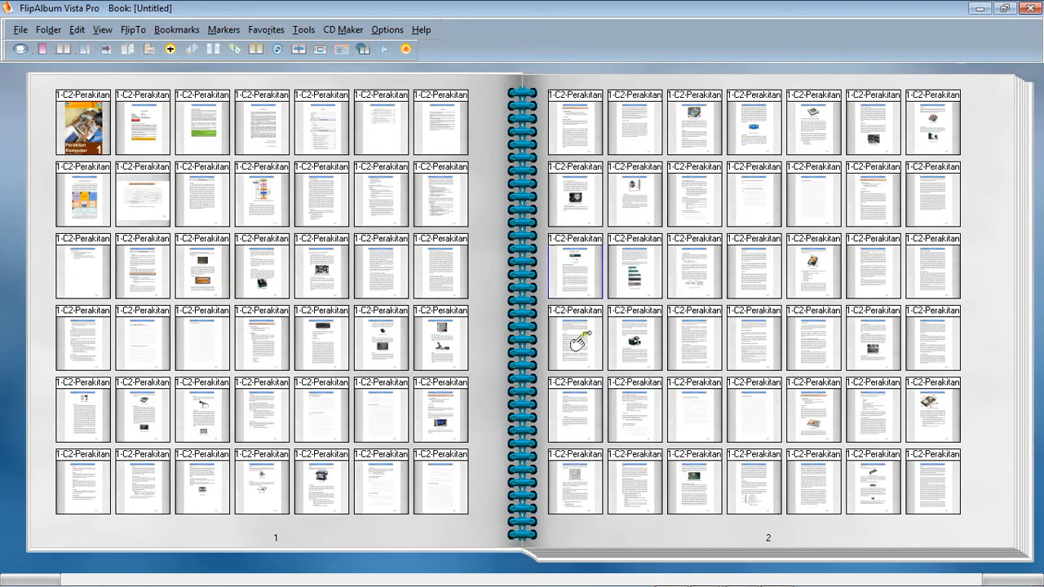
# - Flip through the overview thumbnails and the contents listing up to the book's cover image on page 15
pyautogui.click(973, 395)
pyautogui.click(992, 397)
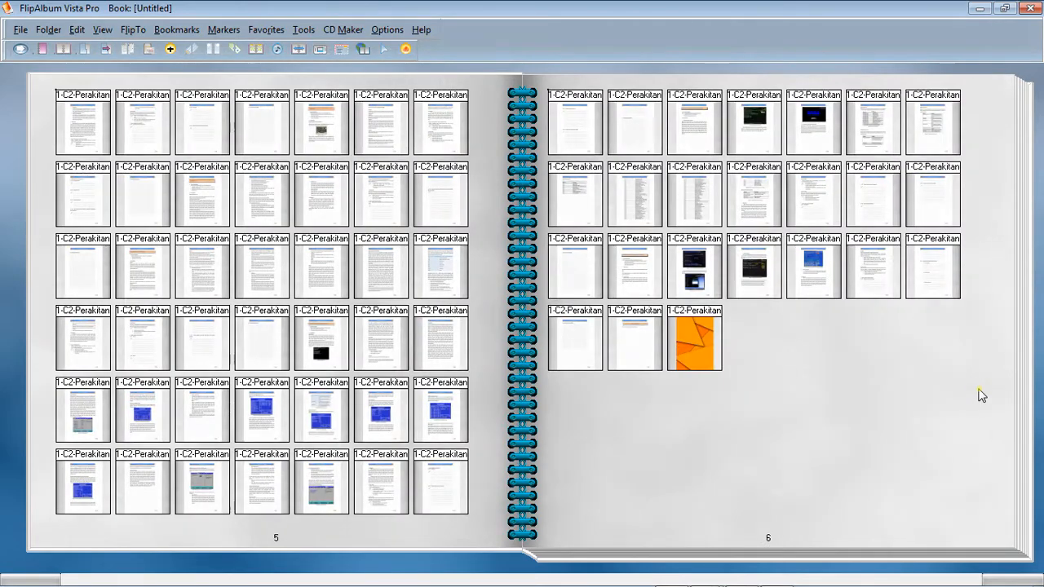
pyautogui.click(981, 395)
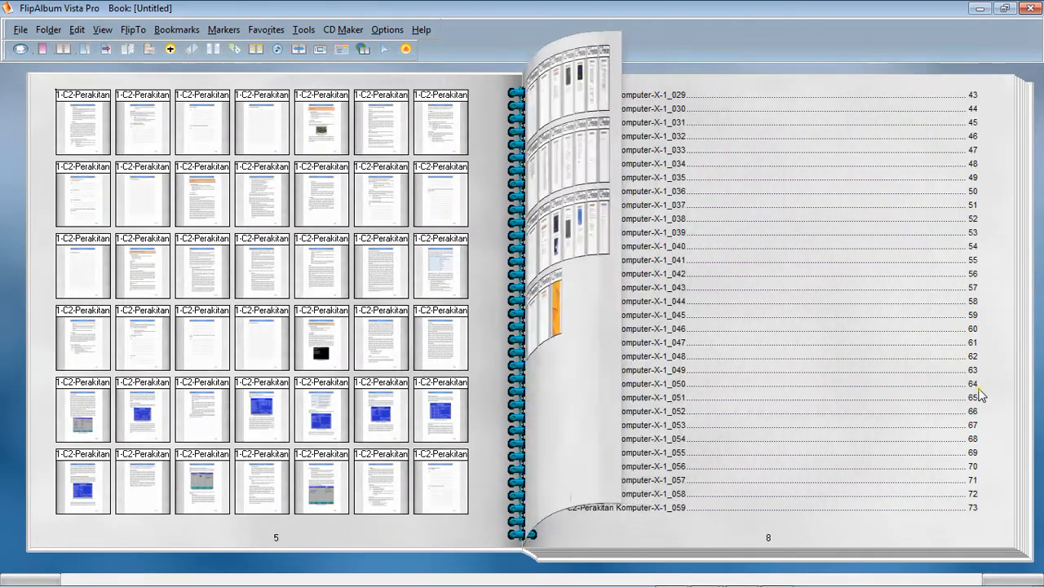
pyautogui.click(644, 538)
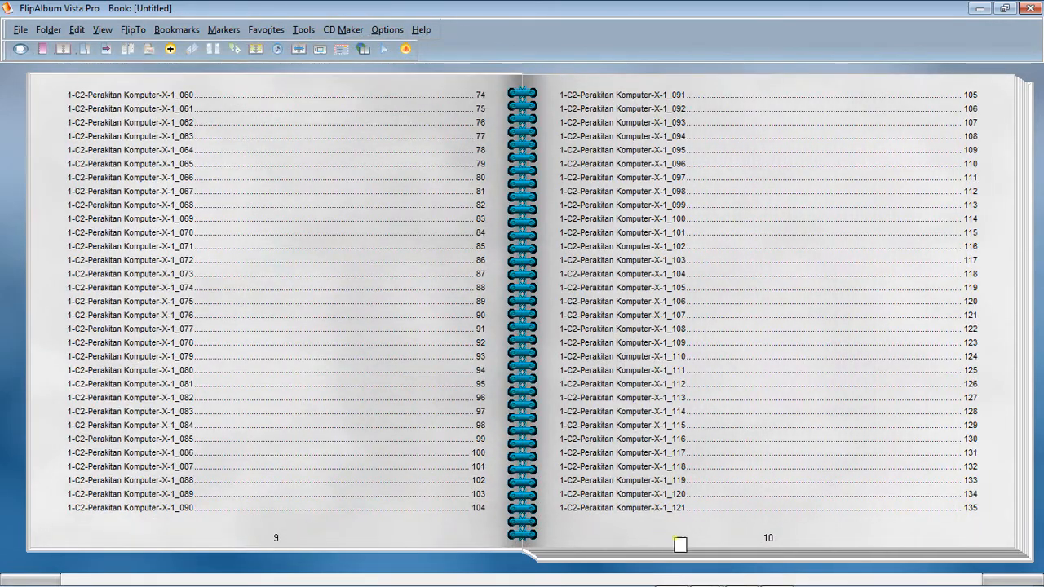
pyautogui.click(673, 537)
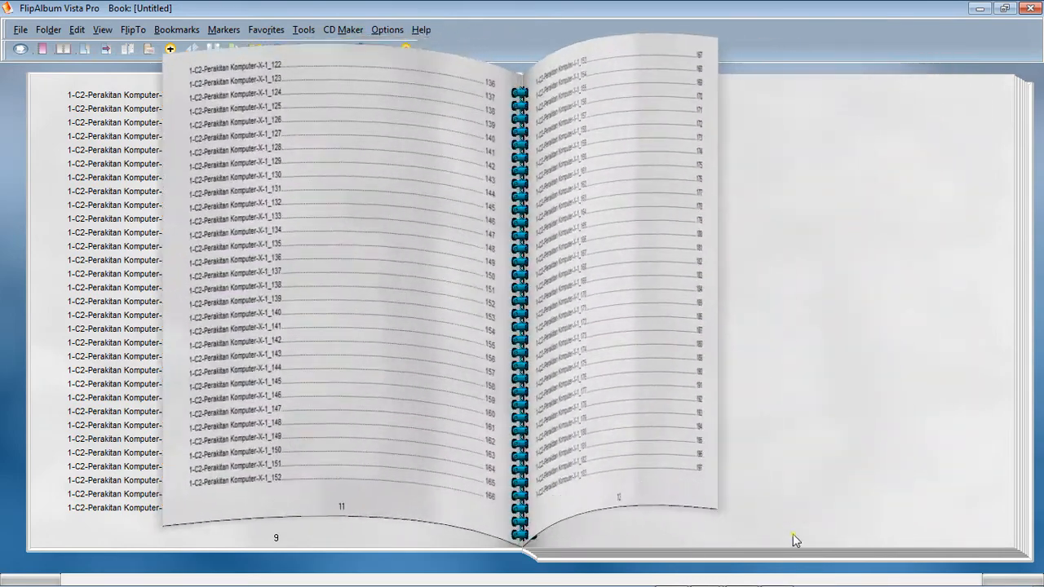
pyautogui.click(793, 534)
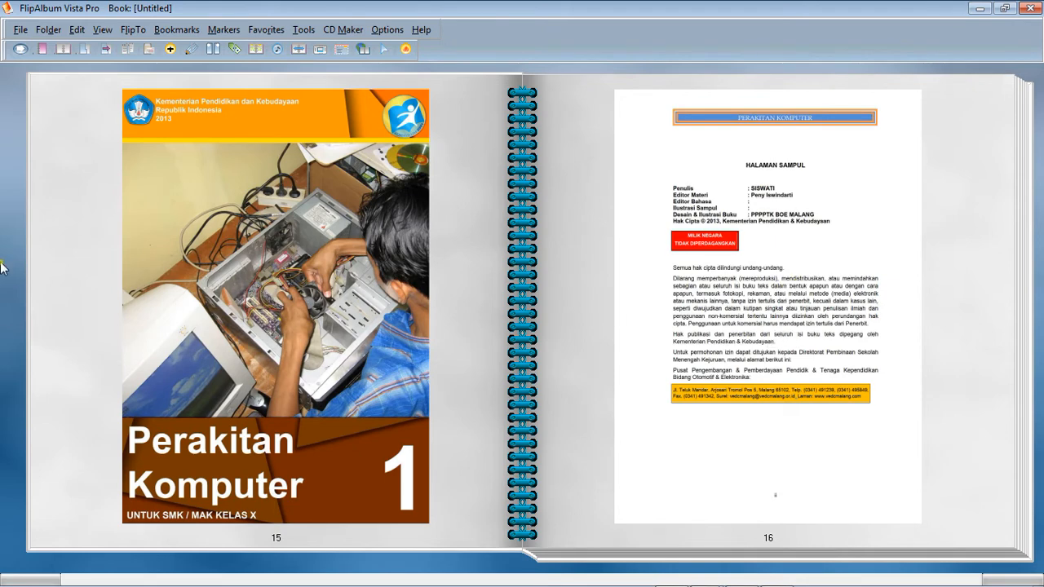
# - Display the book without its window frame, check the page commands, and restore the window frame
pyautogui.rightClick(5, 207)
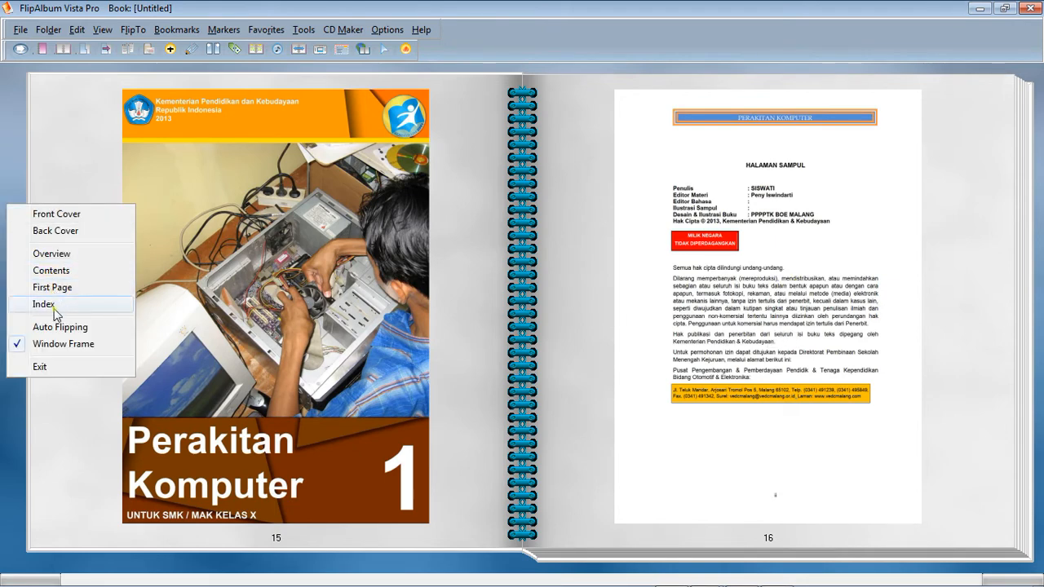
pyautogui.rightClick(2, 173)
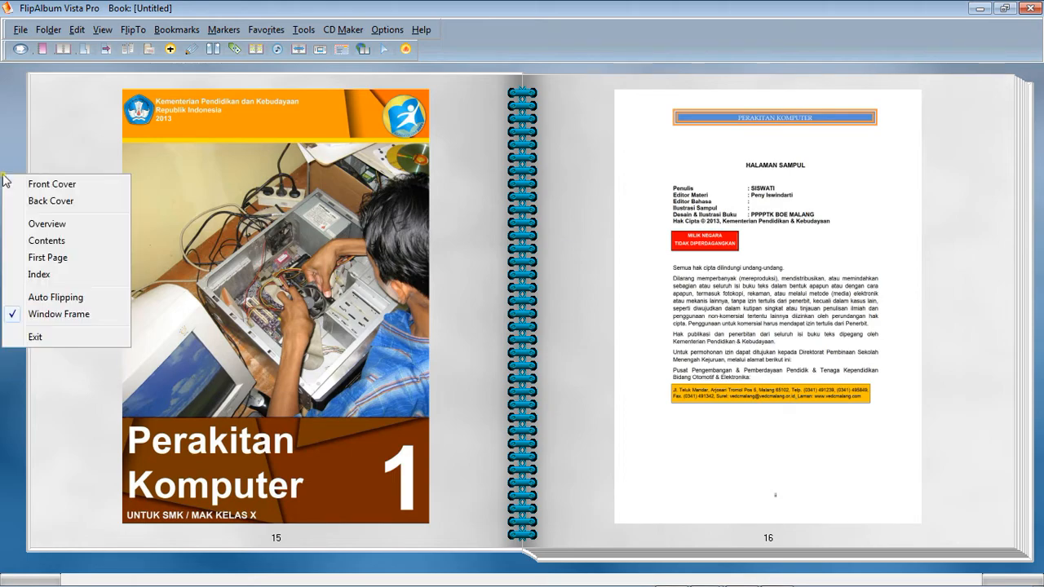
pyautogui.click(60, 315)
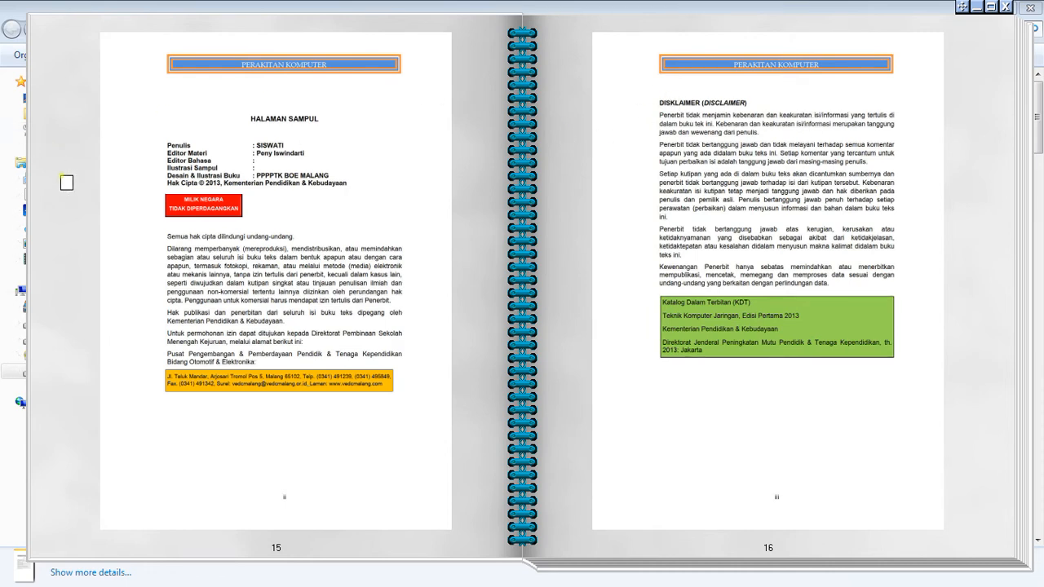
pyautogui.rightClick(477, 140)
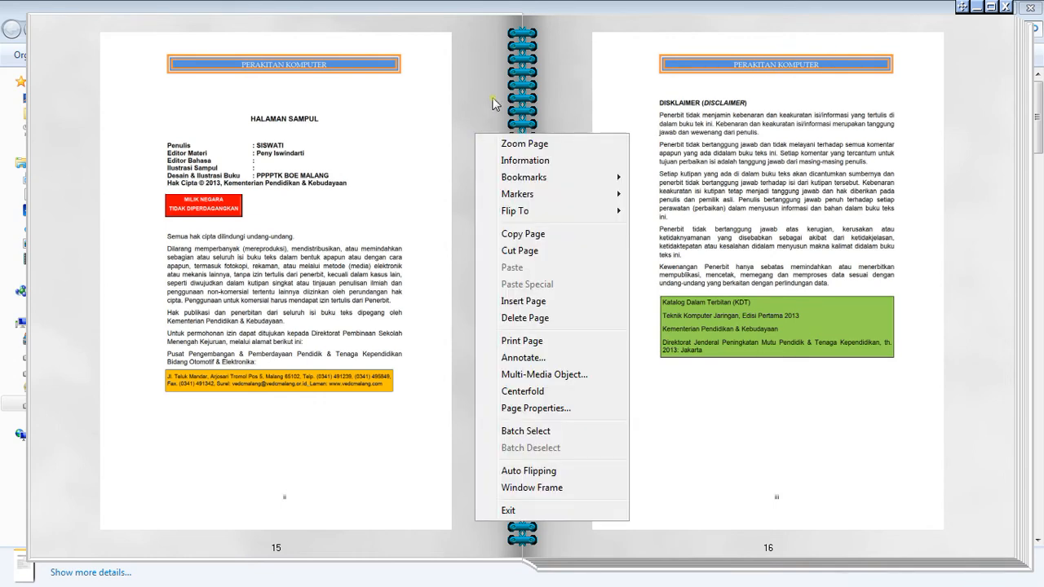
pyautogui.rightClick(665, 10)
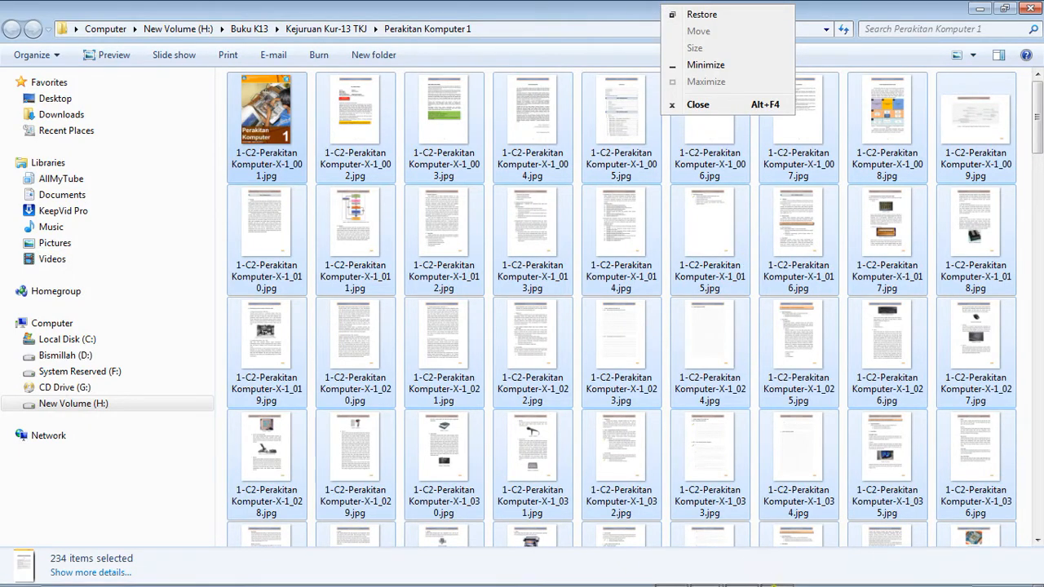
pyautogui.click(675, 576)
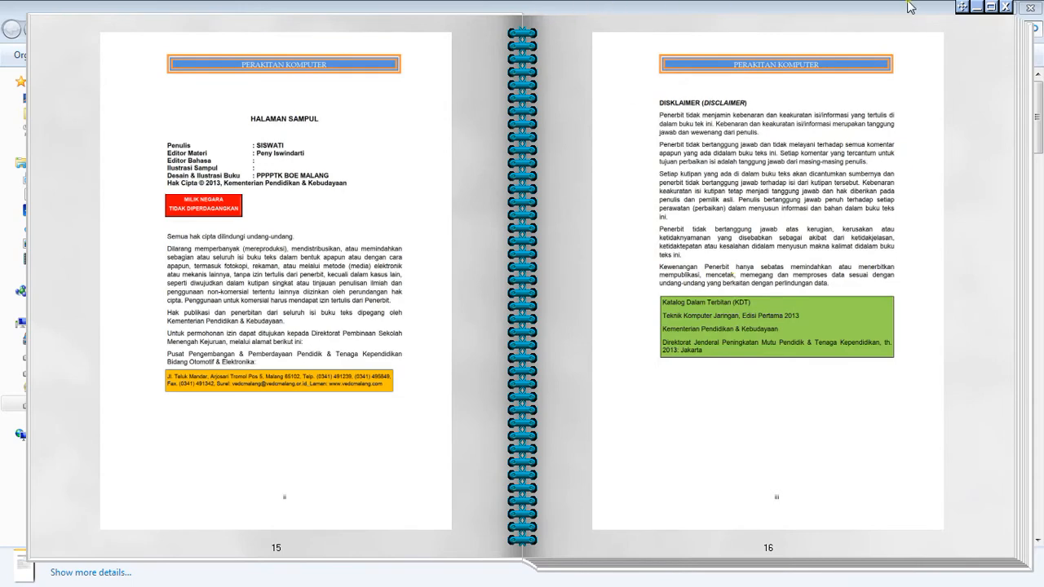
pyautogui.click(992, 8)
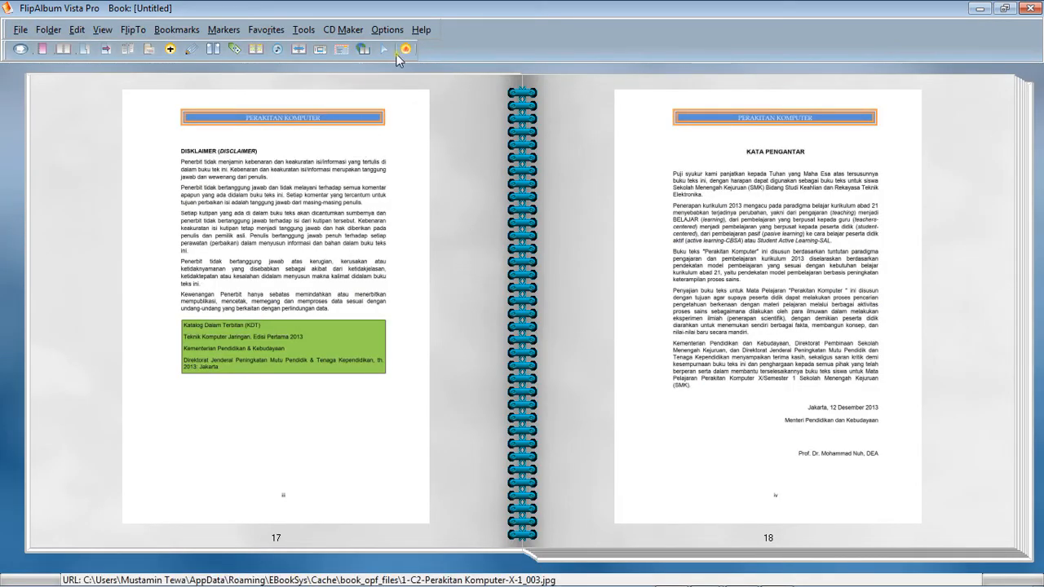
# - Turn on object editing and reposition the Disklaimer image slightly to the left on page 17
pyautogui.click(387, 49)
pyautogui.moveTo(411, 158); pyautogui.dragTo(392, 159)
pyautogui.moveTo(351, 155); pyautogui.dragTo(391, 137)
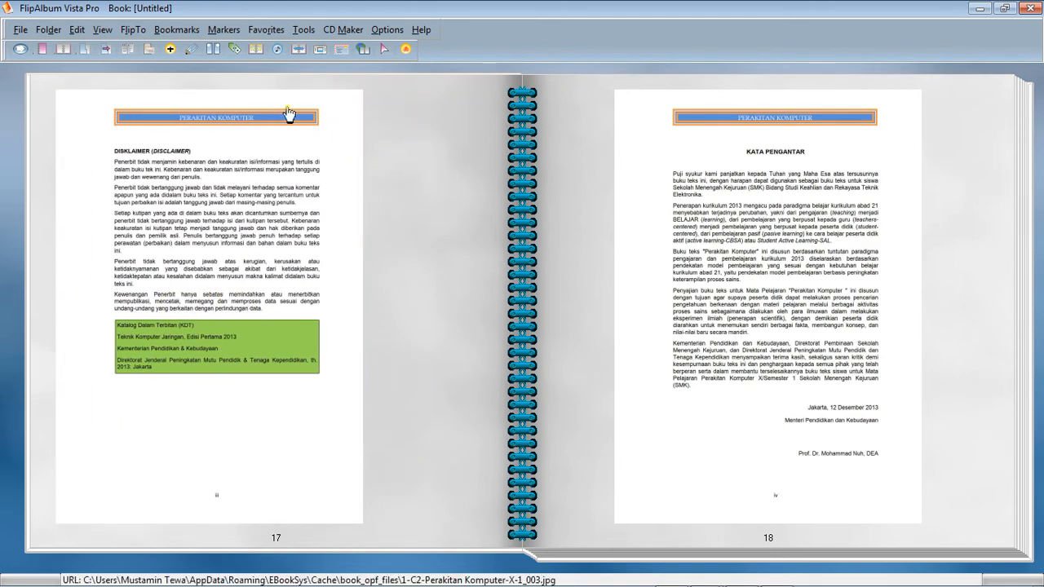
pyautogui.click(215, 104)
pyautogui.moveTo(215, 104)
pyautogui.mouseDown()
pyautogui.moveTo(305, 102)
pyautogui.moveTo(208, 102)
pyautogui.mouseUp()
pyautogui.moveTo(363, 108)
pyautogui.mouseDown()
pyautogui.moveTo(464, 107)
pyautogui.moveTo(345, 104)
pyautogui.mouseUp()
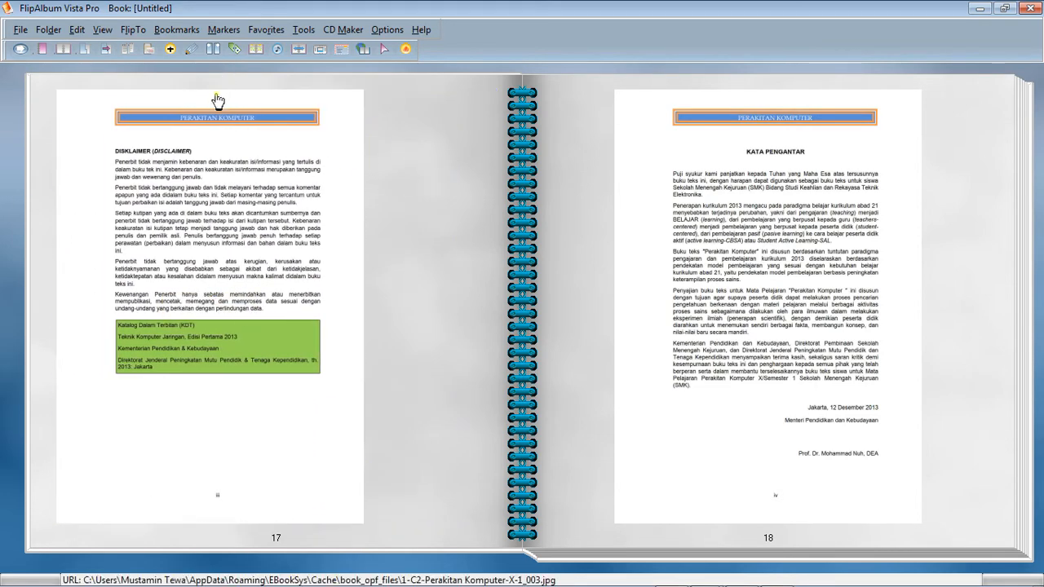
pyautogui.moveTo(217, 99); pyautogui.dragTo(269, 104)
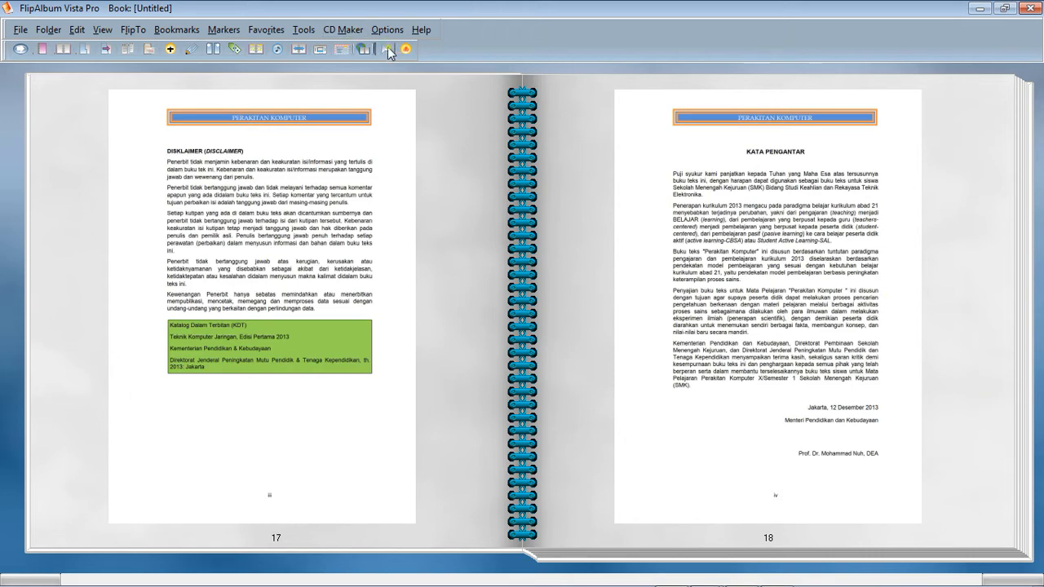
# - Flip forward through the book from page 17 to the Kompetensi Inti pages 27 and 28
pyautogui.click(996, 300)
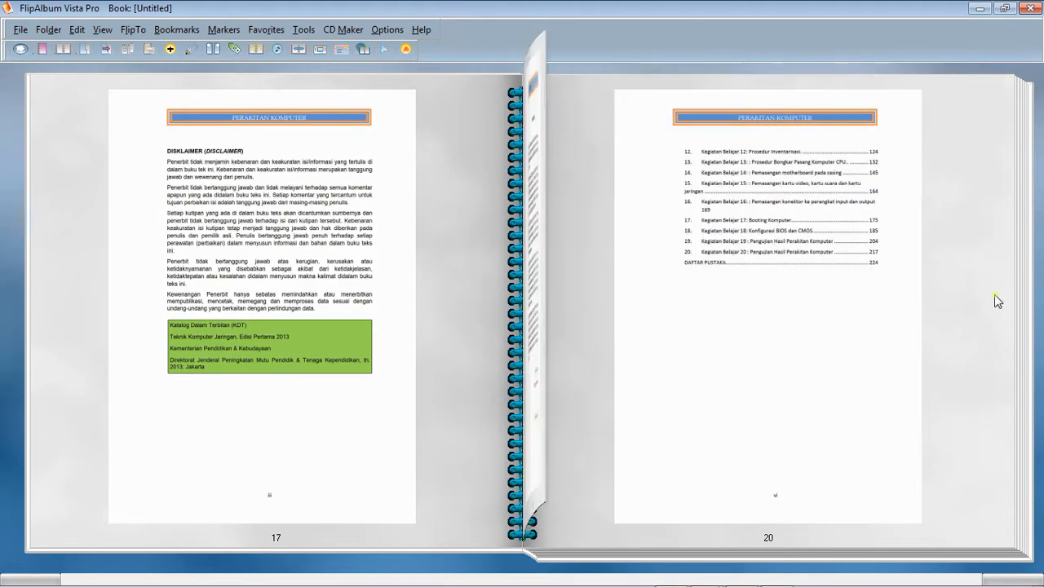
pyautogui.click(997, 300)
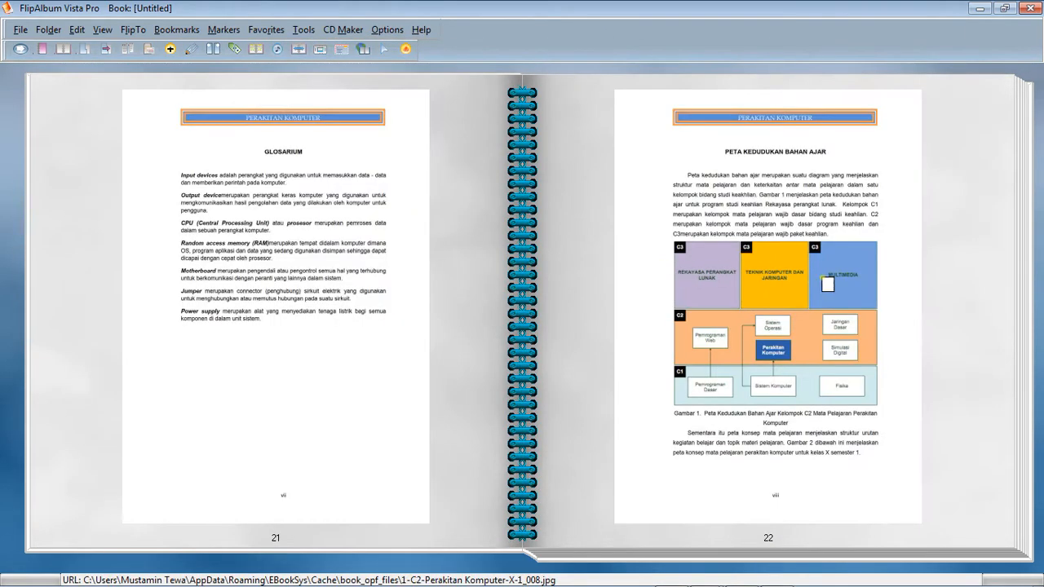
pyautogui.click(996, 300)
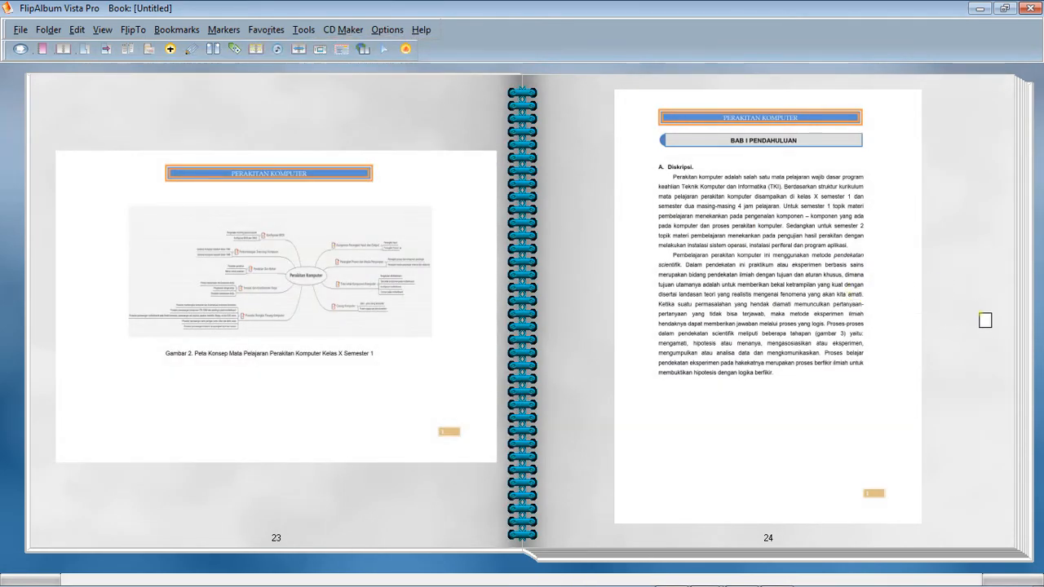
pyautogui.click(986, 321)
pyautogui.click(985, 321)
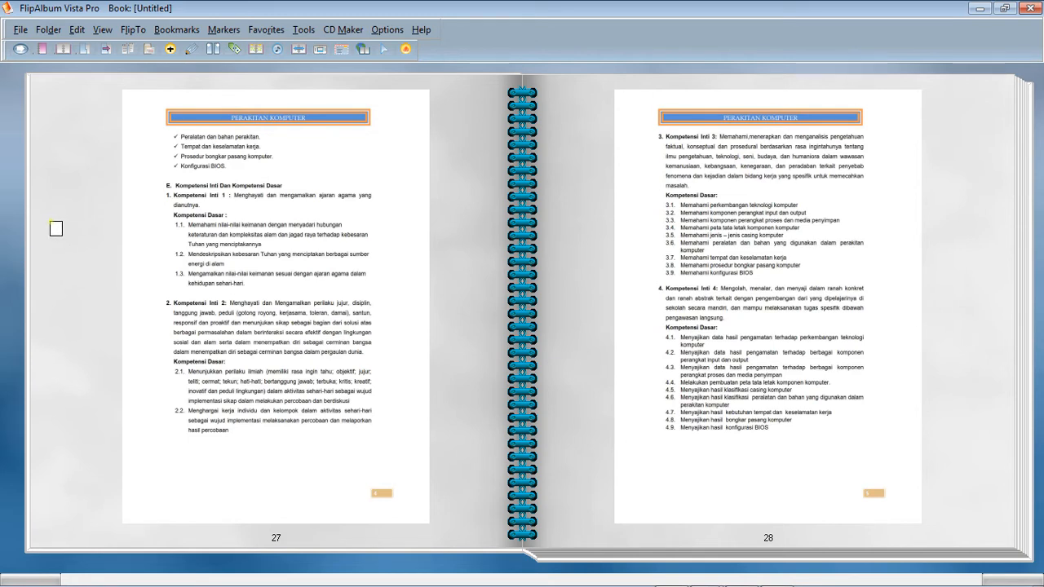
# - Return to the book's front cover and open it to the thumbnail overview
pyautogui.rightClick(49, 221)
pyautogui.click(59, 158)
pyautogui.rightClick(7, 122)
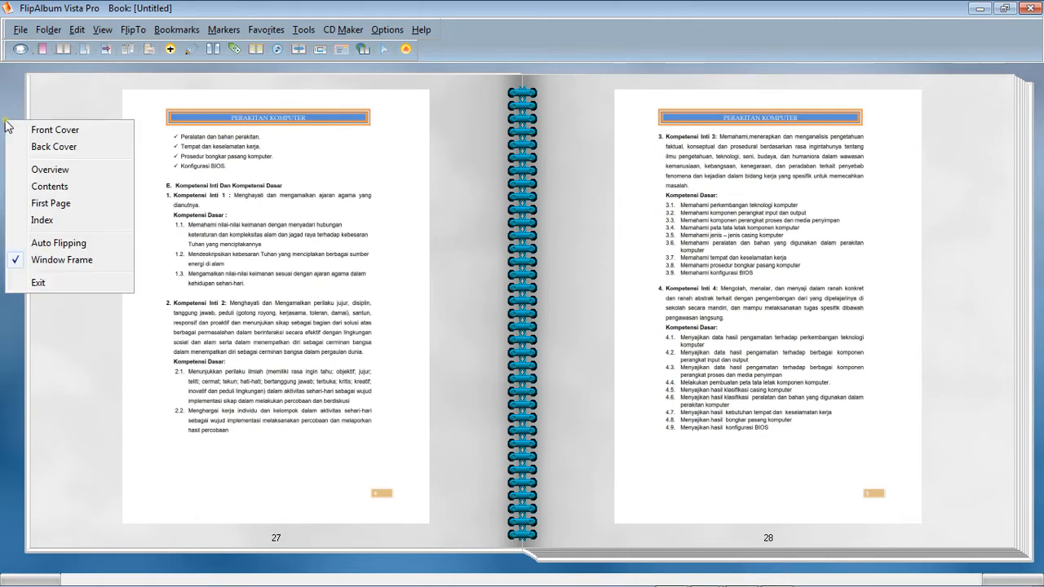
pyautogui.click(52, 131)
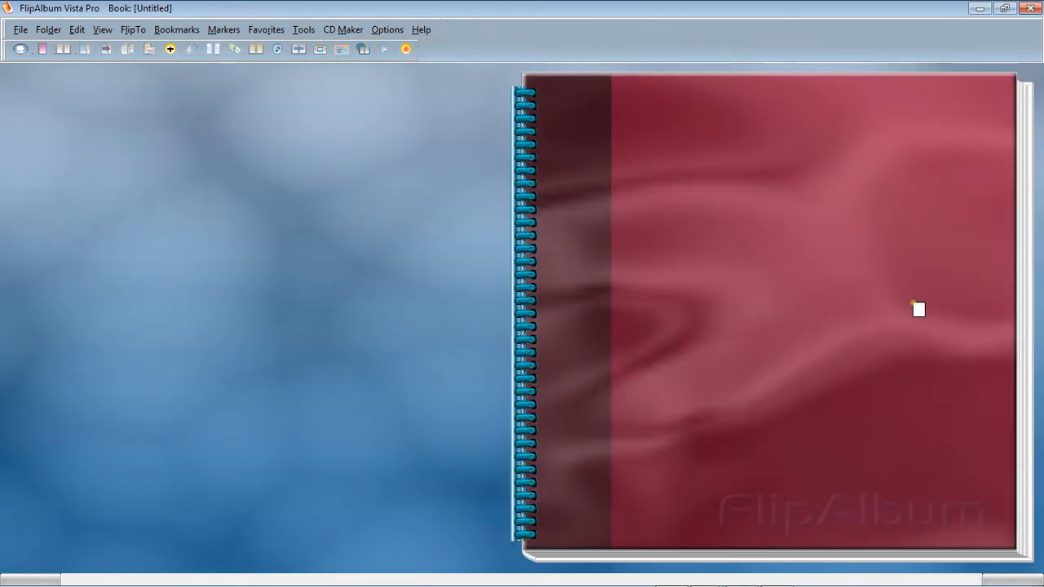
pyautogui.click(919, 307)
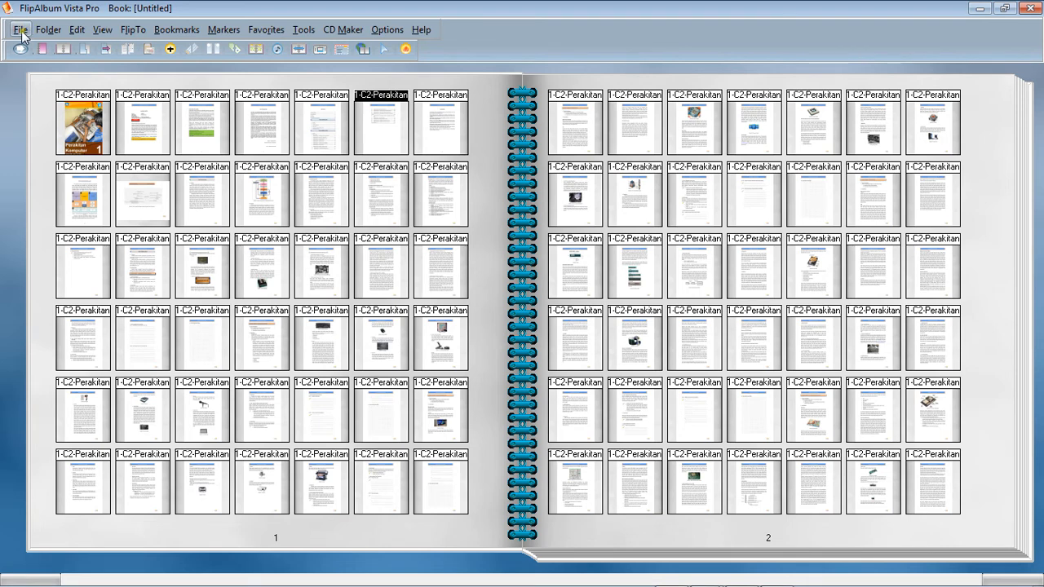
# - Create a new book without saving the current one, and check its front cover and empty Contents and Index pages
pyautogui.click(21, 31)
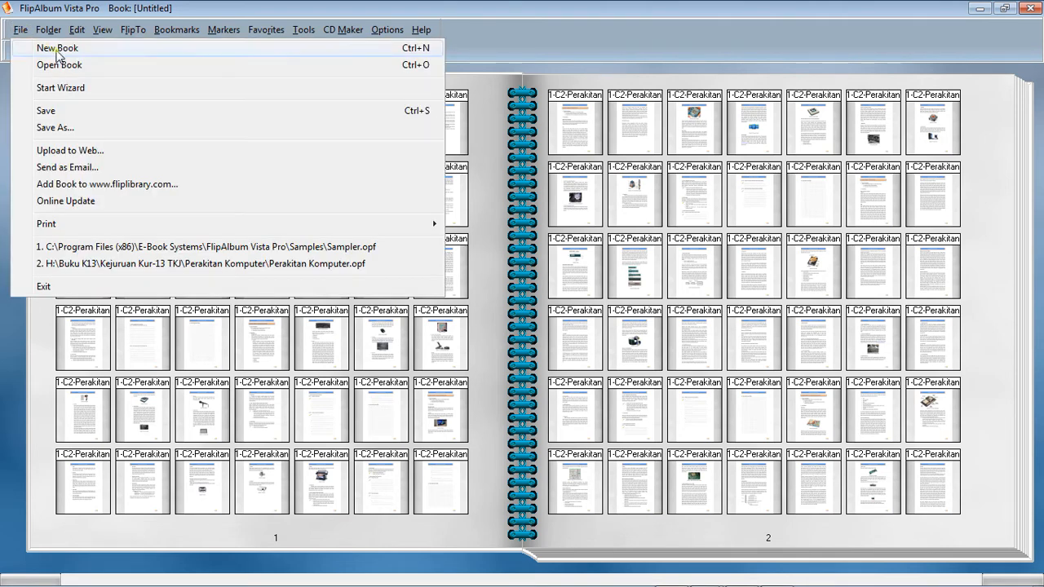
pyautogui.click(57, 49)
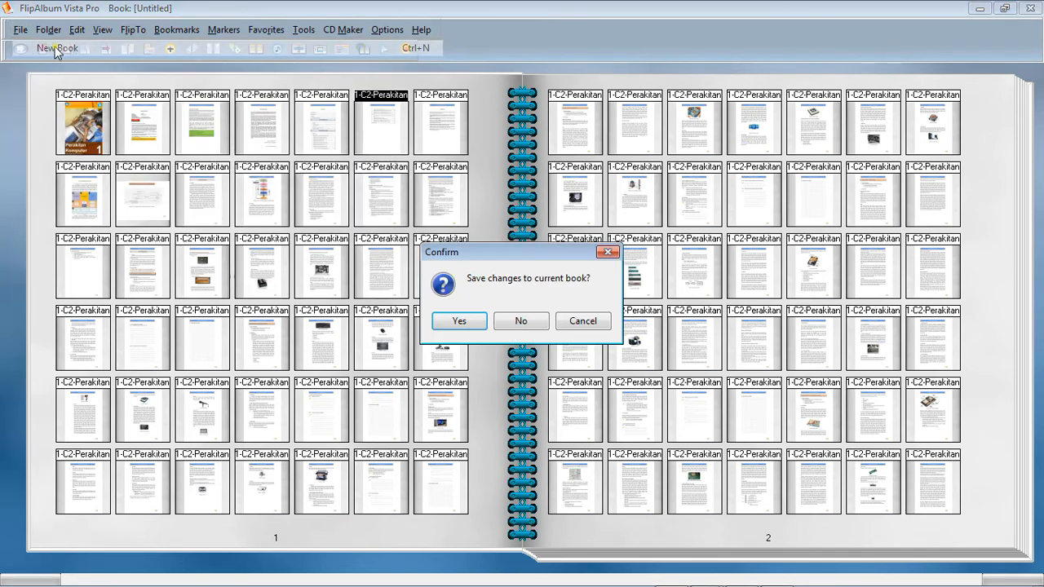
pyautogui.click(522, 323)
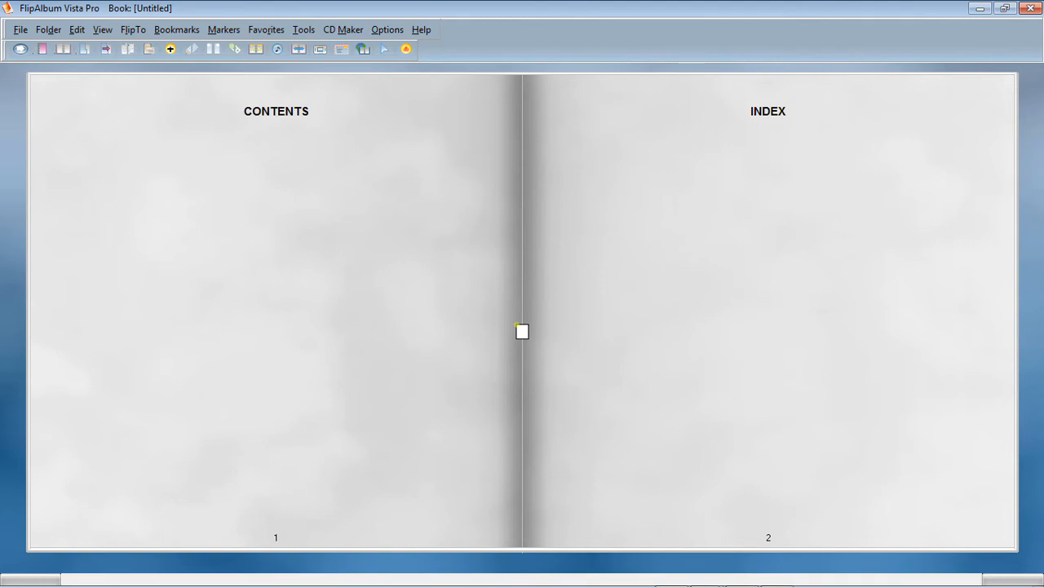
pyautogui.click(396, 286)
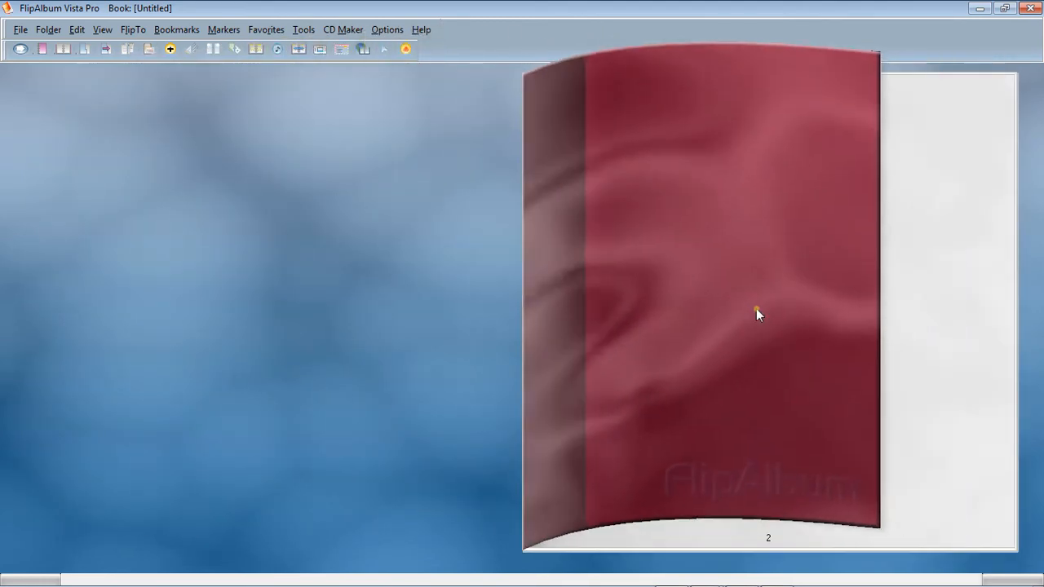
pyautogui.click(756, 308)
pyautogui.moveTo(657, 571)
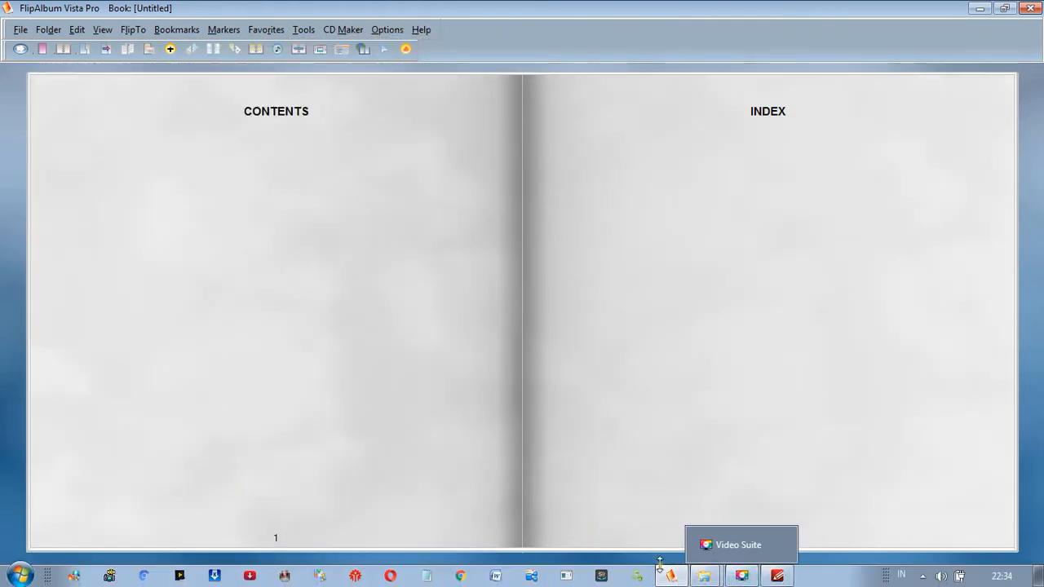
# - Insert 1-C2-Perakitan Komputer-X-1_001.jpg and 1-C2-Perakitan Komputer-X-1_002.jpg into the new book as copies
pyautogui.click(171, 49)
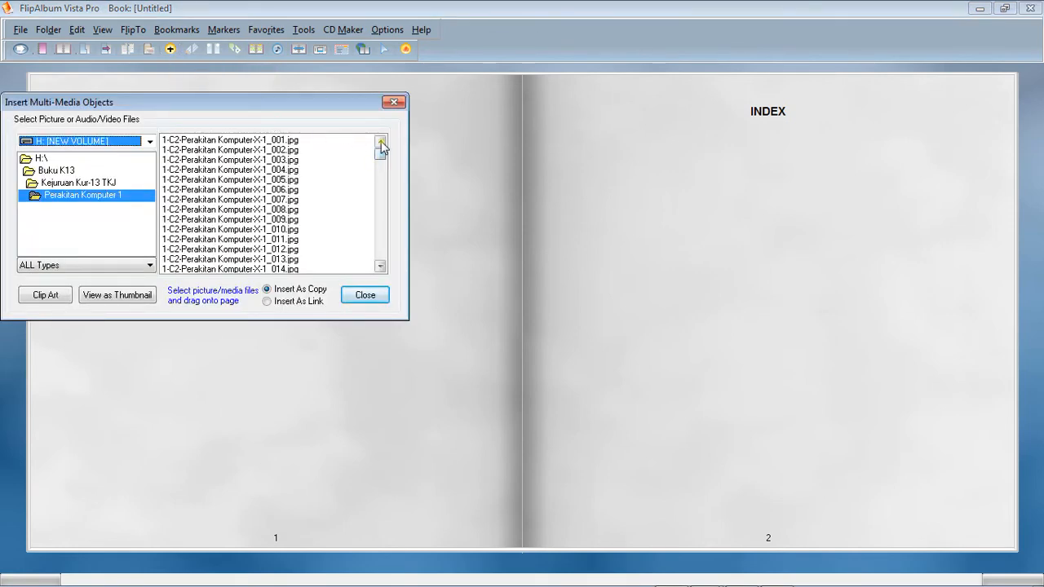
pyautogui.click(261, 141)
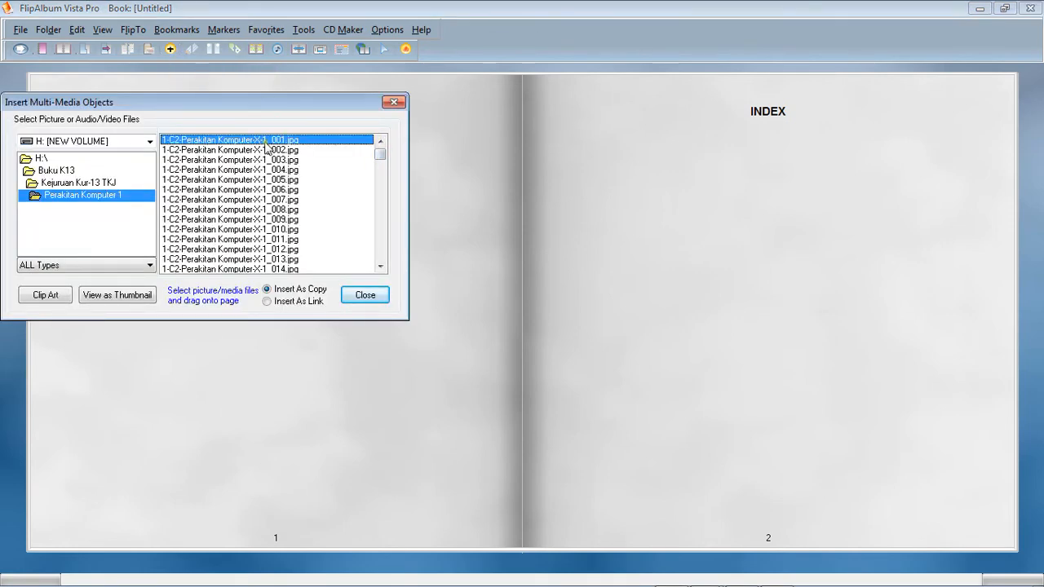
pyautogui.moveTo(264, 108); pyautogui.dragTo(223, 168)
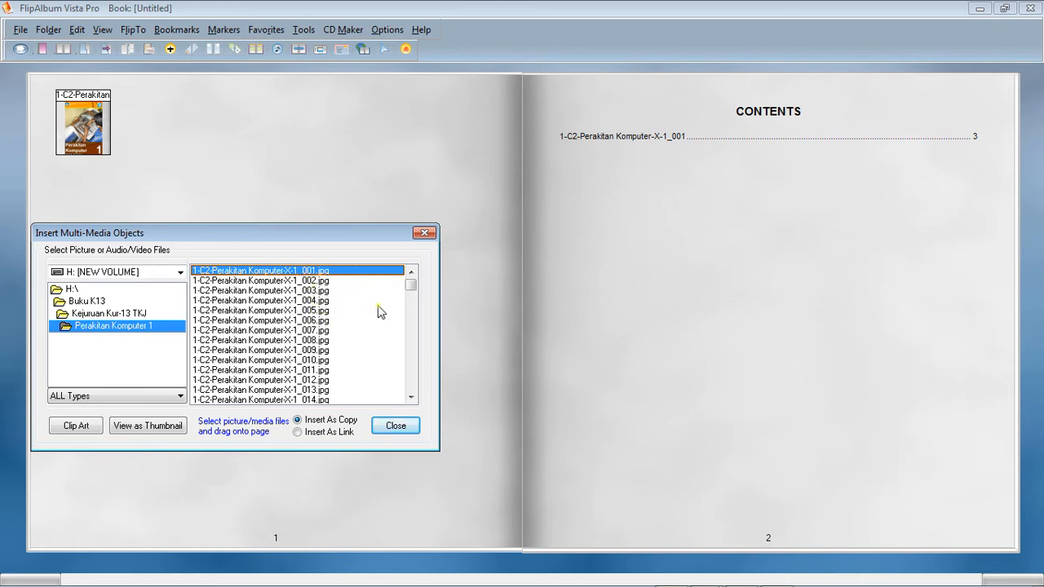
pyautogui.moveTo(340, 244); pyautogui.dragTo(362, 259)
pyautogui.moveTo(338, 299); pyautogui.dragTo(243, 141)
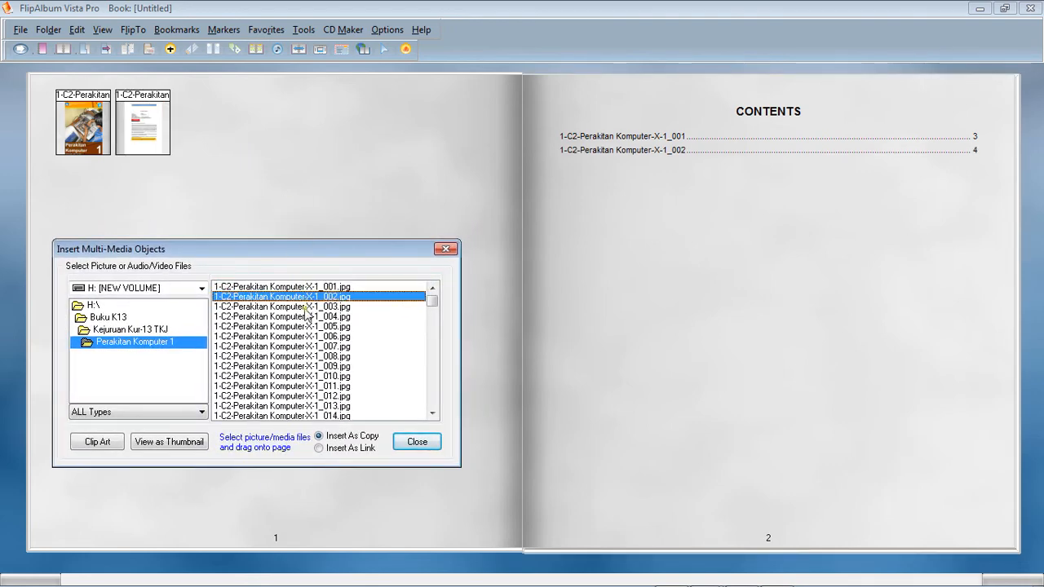
# - Delete the 1-C2-Perakitan Komputer-X-1_002 page from the book through its Contents entry and close the media insertion dialog
pyautogui.click(136, 106)
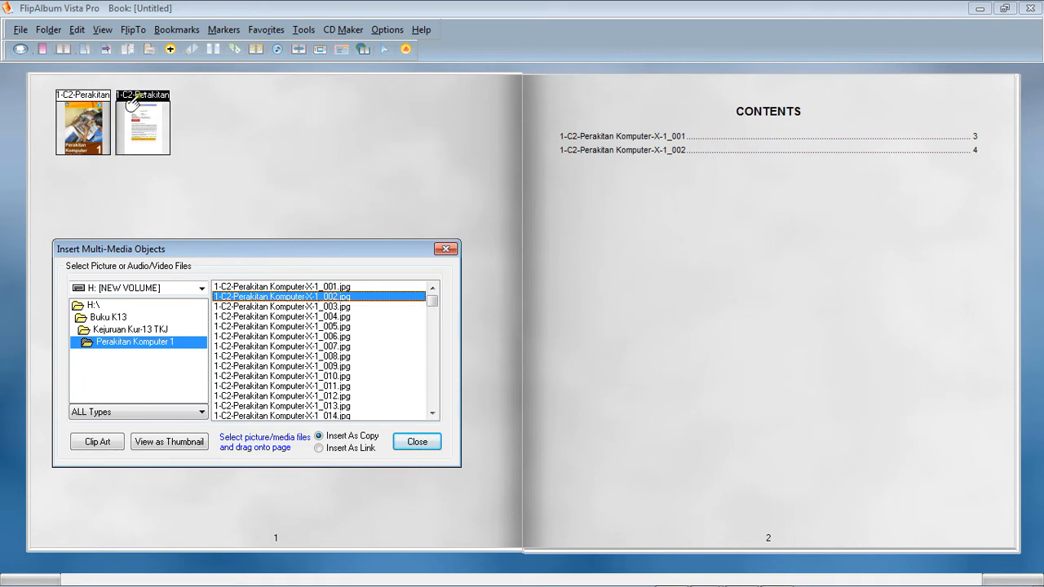
pyautogui.rightClick(139, 97)
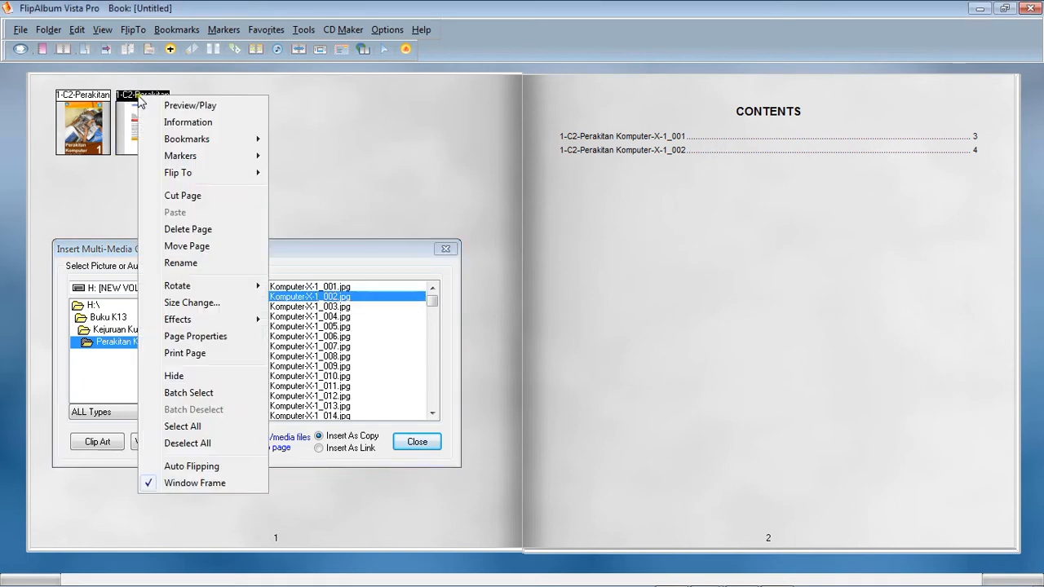
pyautogui.click(213, 198)
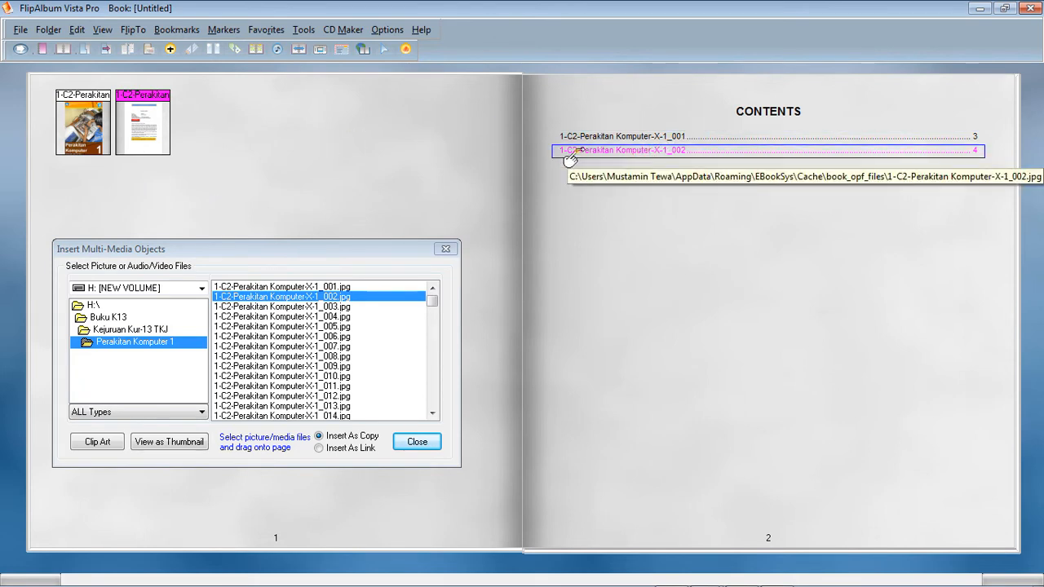
pyautogui.rightClick(628, 158)
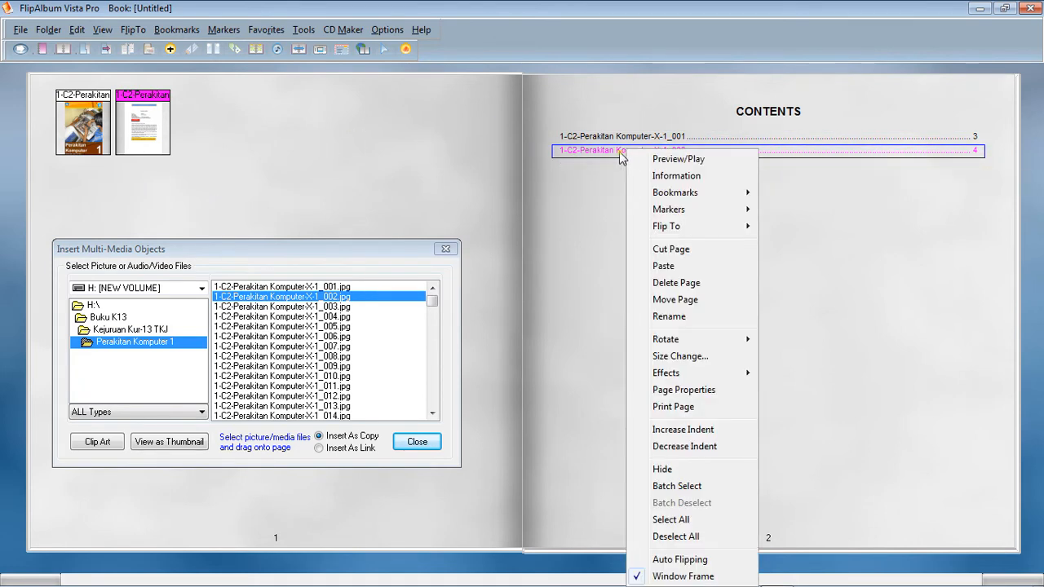
pyautogui.click(708, 283)
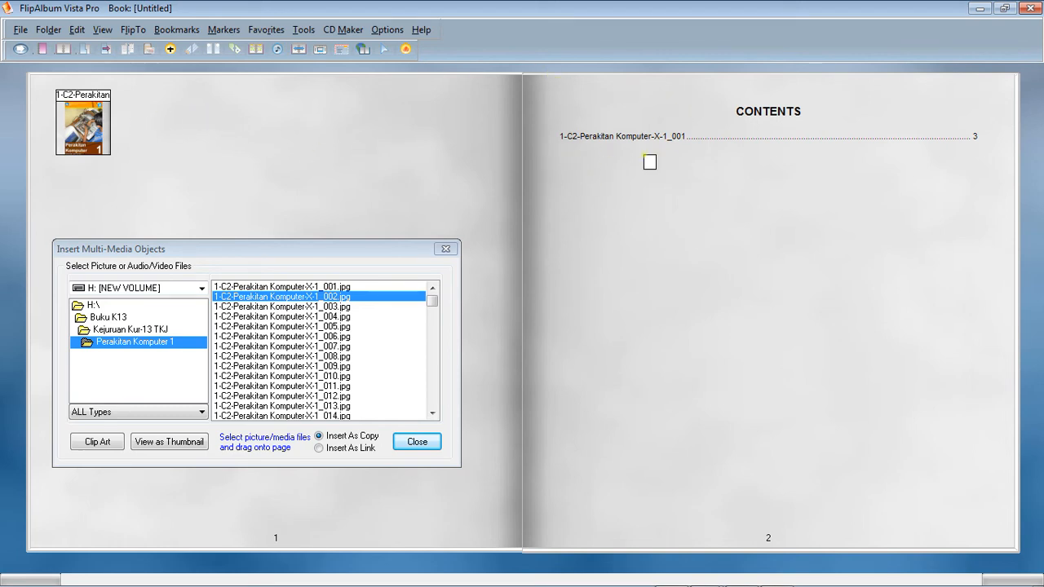
pyautogui.click(448, 247)
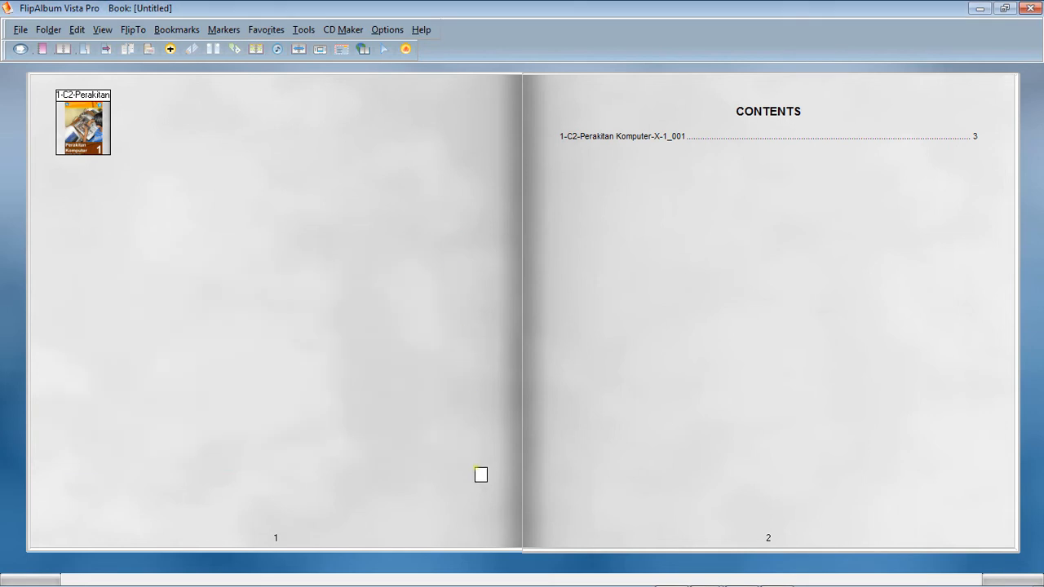
# - Flip through the book to page 3, enable object editing, and delete the inserted Perakitan Komputer cover image
pyautogui.click(356, 379)
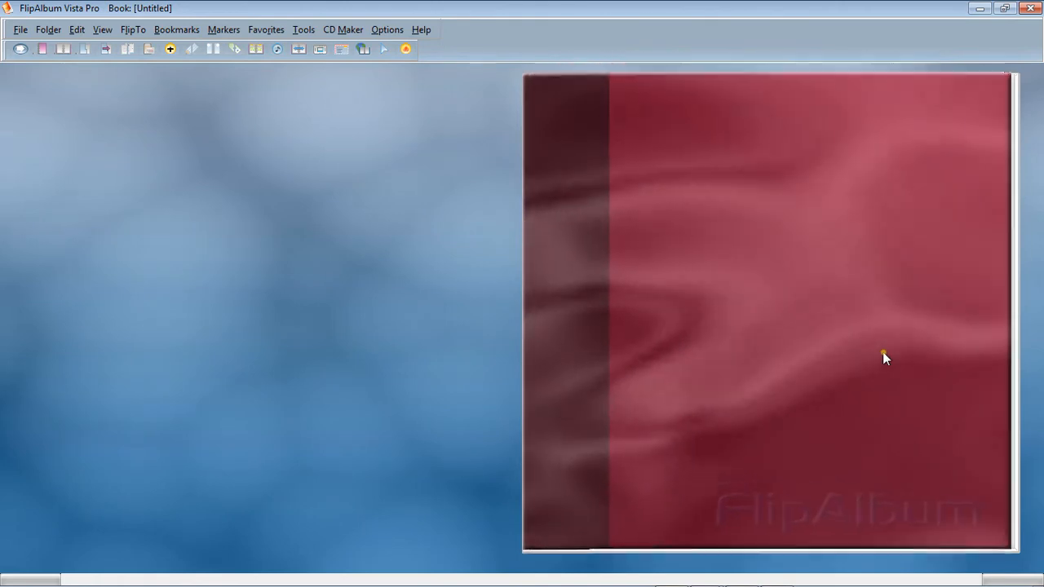
pyautogui.click(881, 354)
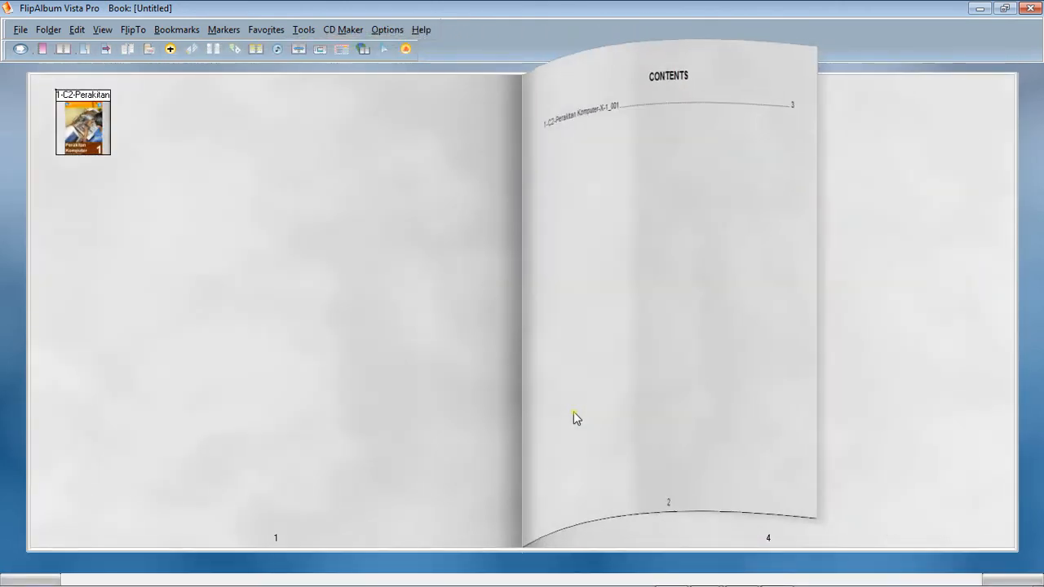
pyautogui.click(553, 407)
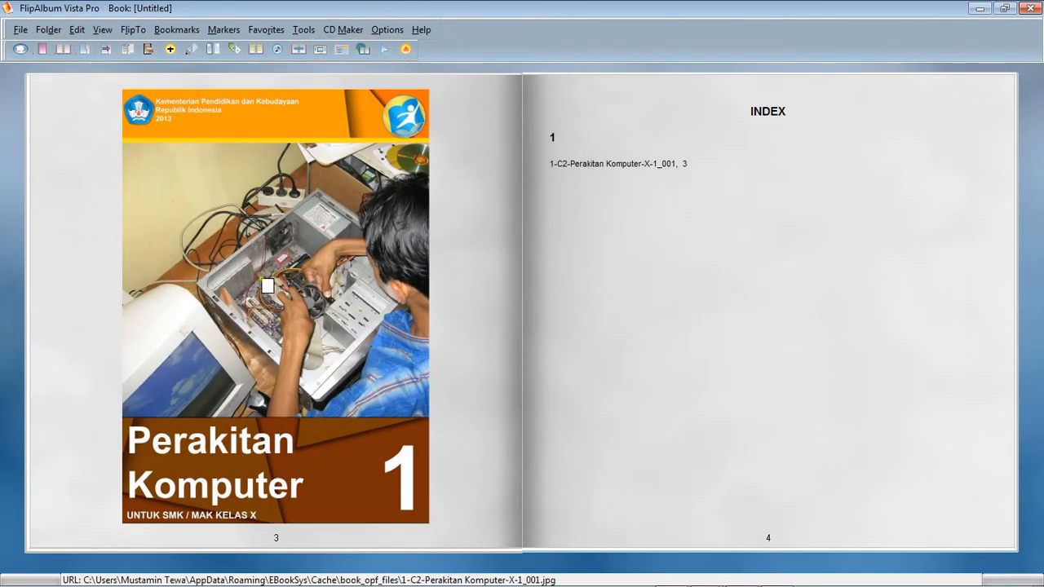
pyautogui.click(268, 260)
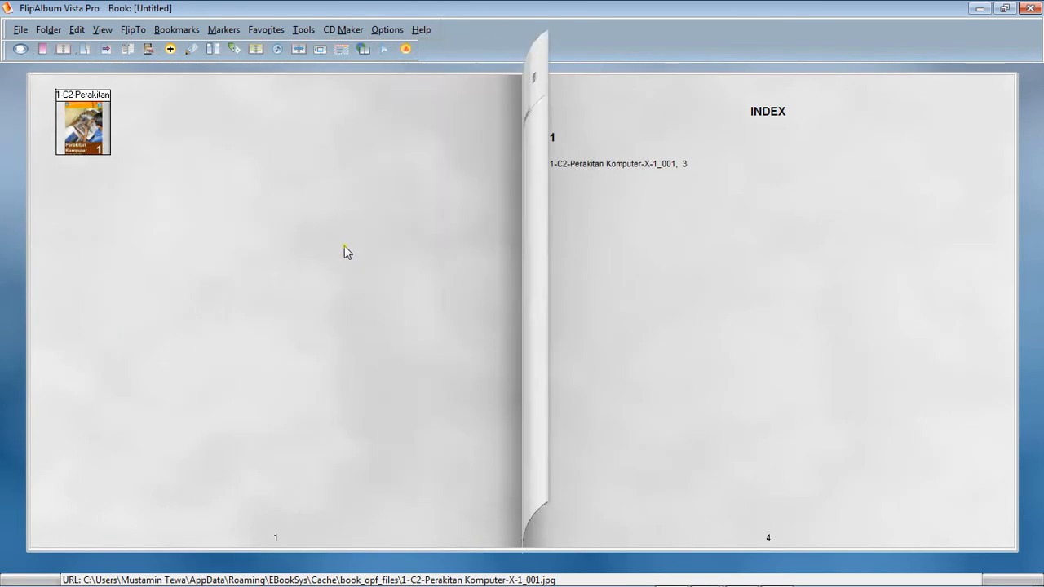
pyautogui.click(775, 333)
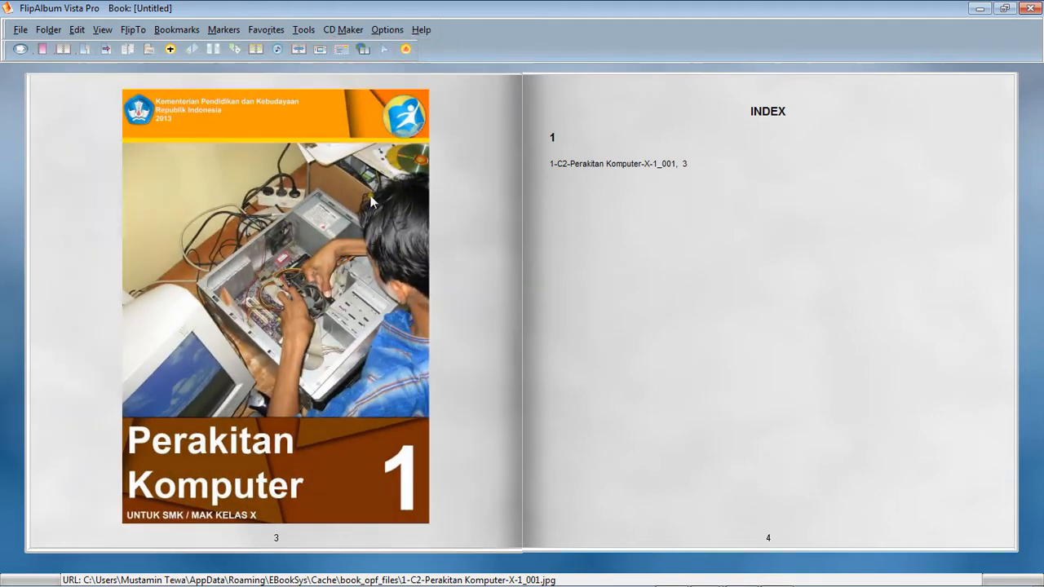
pyautogui.click(385, 51)
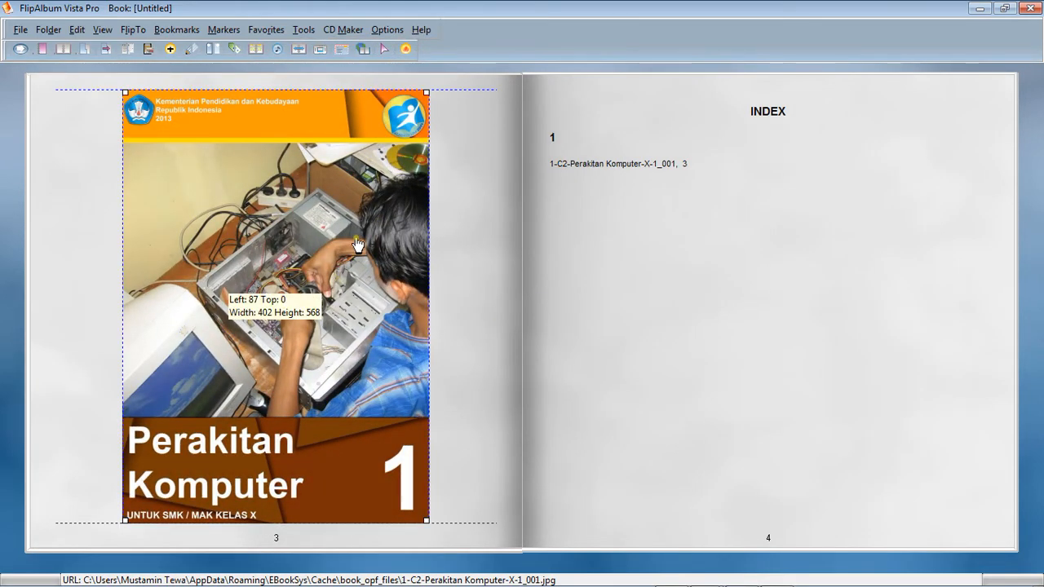
pyautogui.press('Delete')
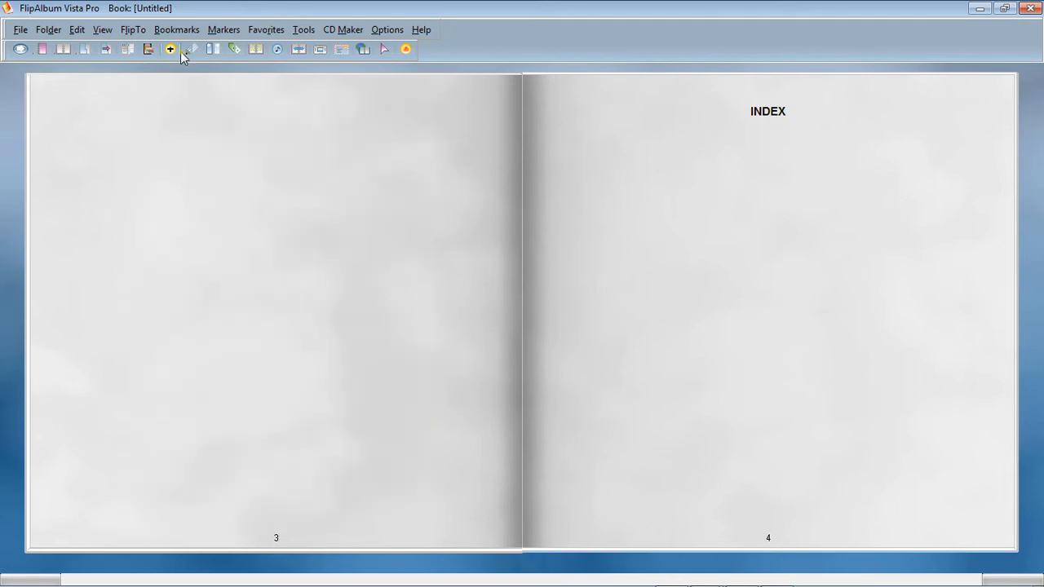
# - Set page 3's background texture to 1-C2-Perakitan Komputer-X-1_001.jpg from the Perakitan Komputer 1 folder
pyautogui.rightClick(177, 173)
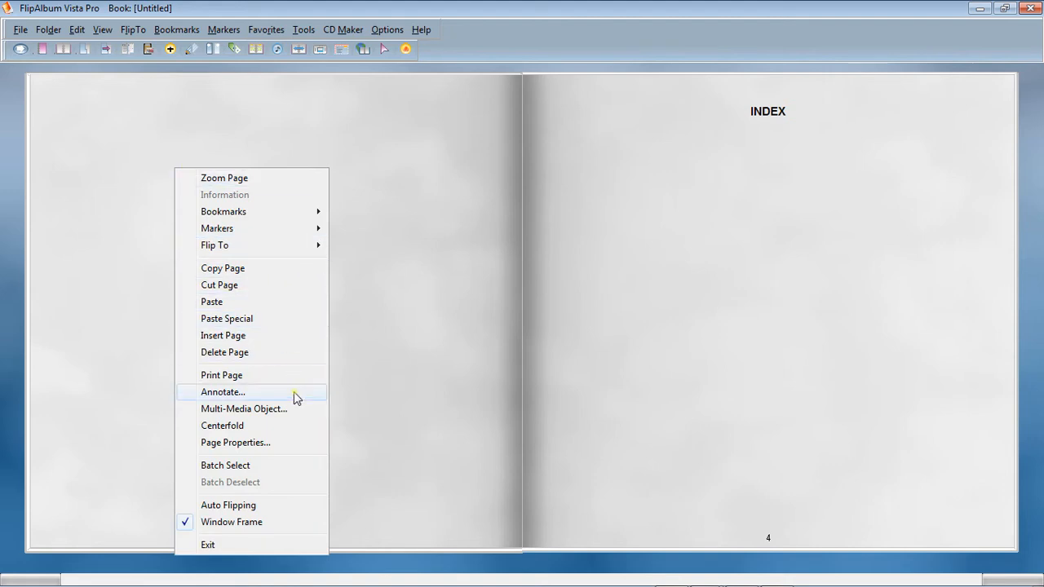
pyautogui.click(250, 444)
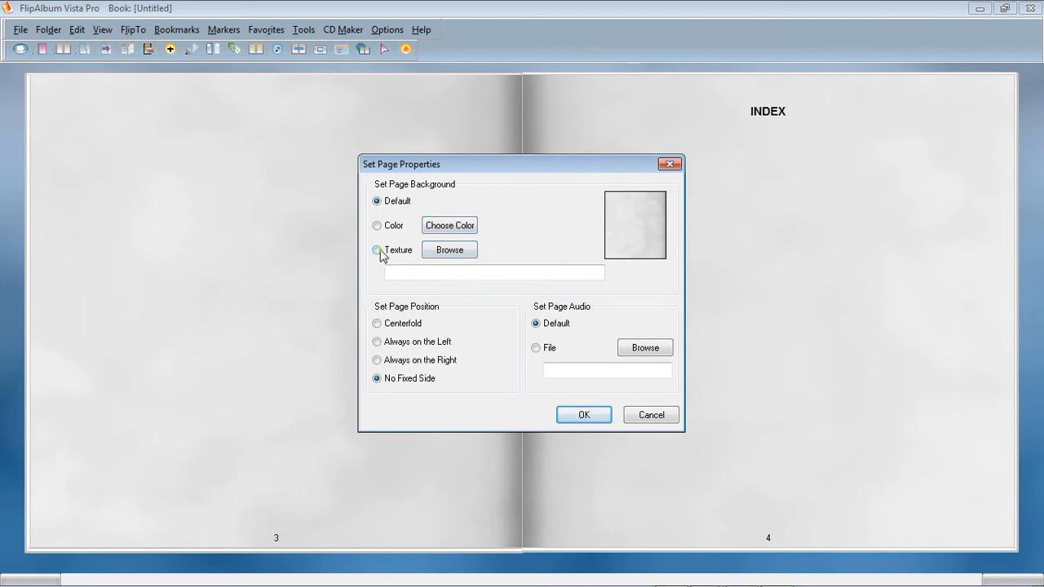
pyautogui.click(464, 251)
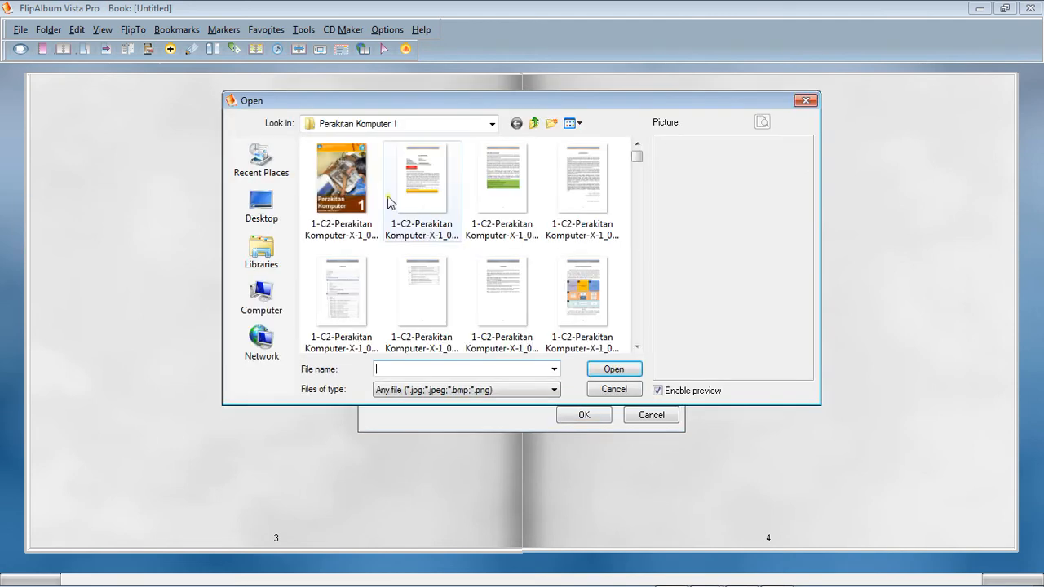
pyautogui.click(493, 124)
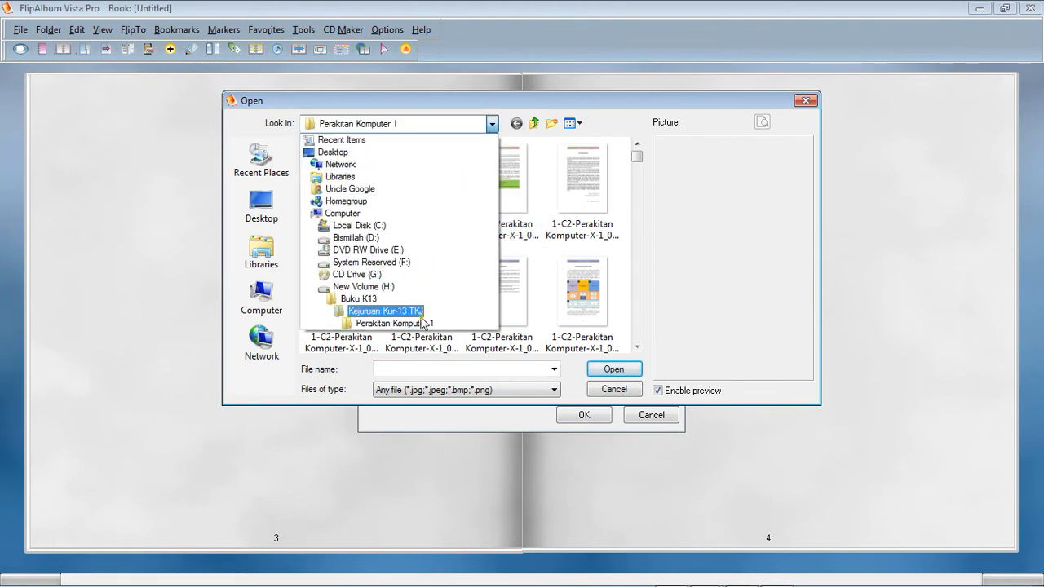
pyautogui.click(422, 323)
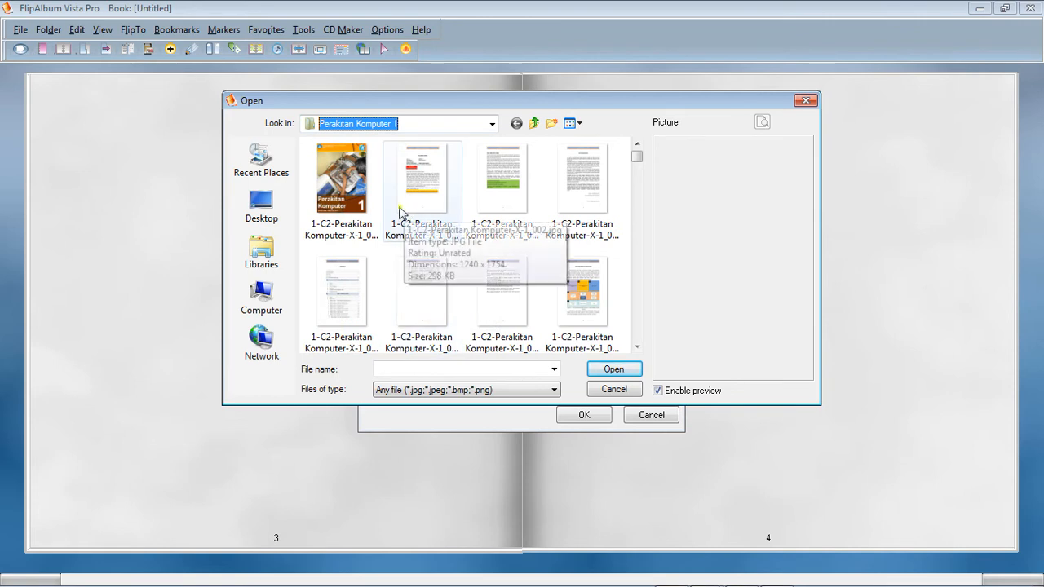
pyautogui.click(349, 178)
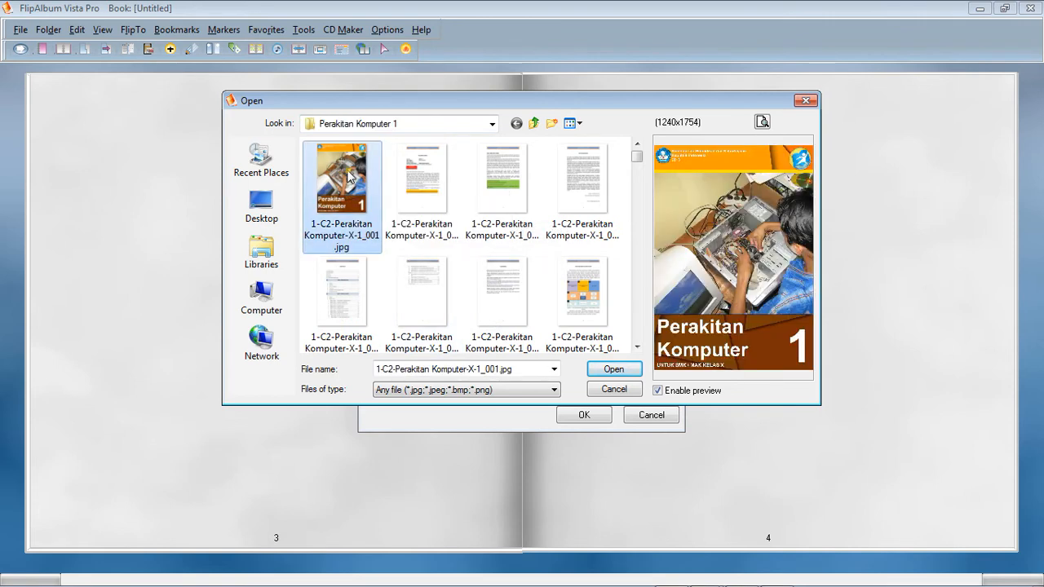
pyautogui.click(609, 373)
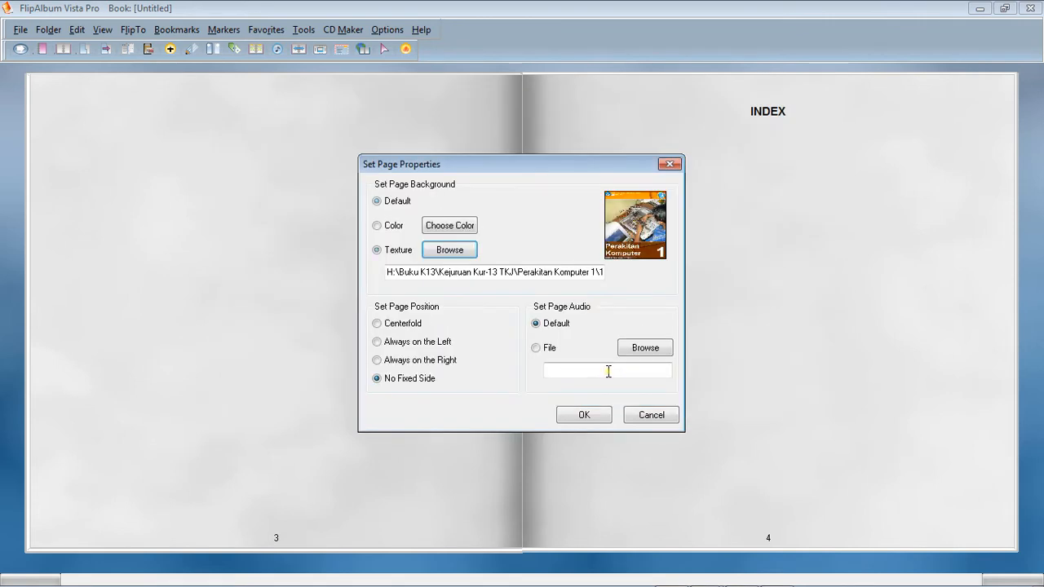
pyautogui.click(594, 419)
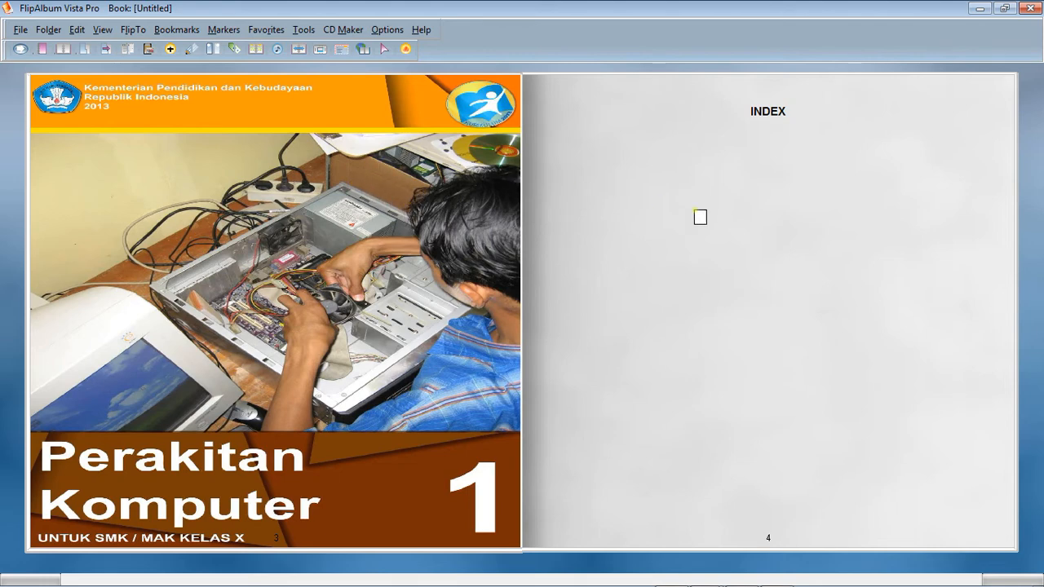
# - Review page 3 and the Contents page, and insert 1-C2-Perakitan Komputer-X-1_002.jpg into the book as a copy
pyautogui.click(242, 123)
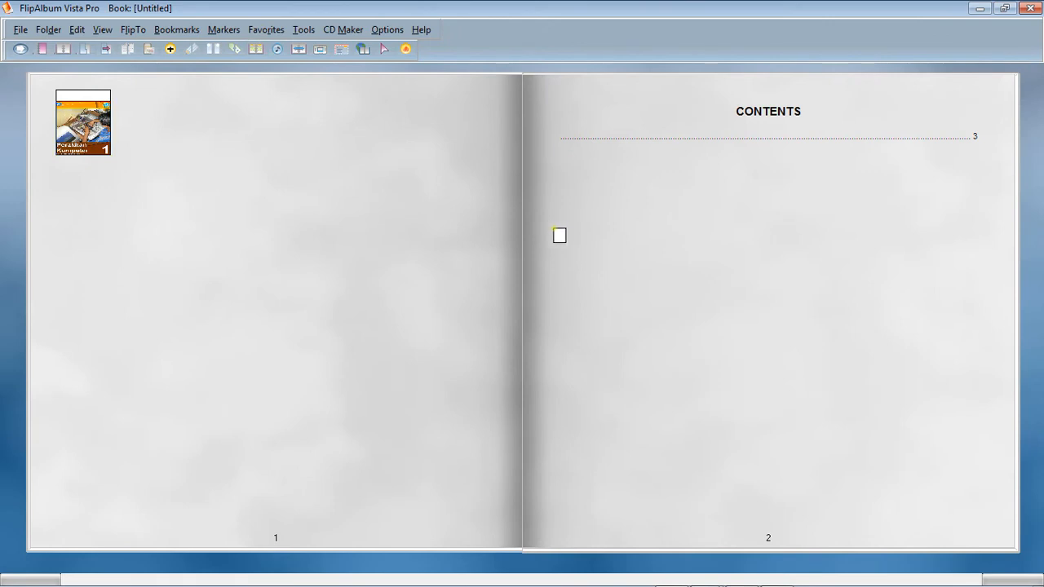
pyautogui.click(623, 242)
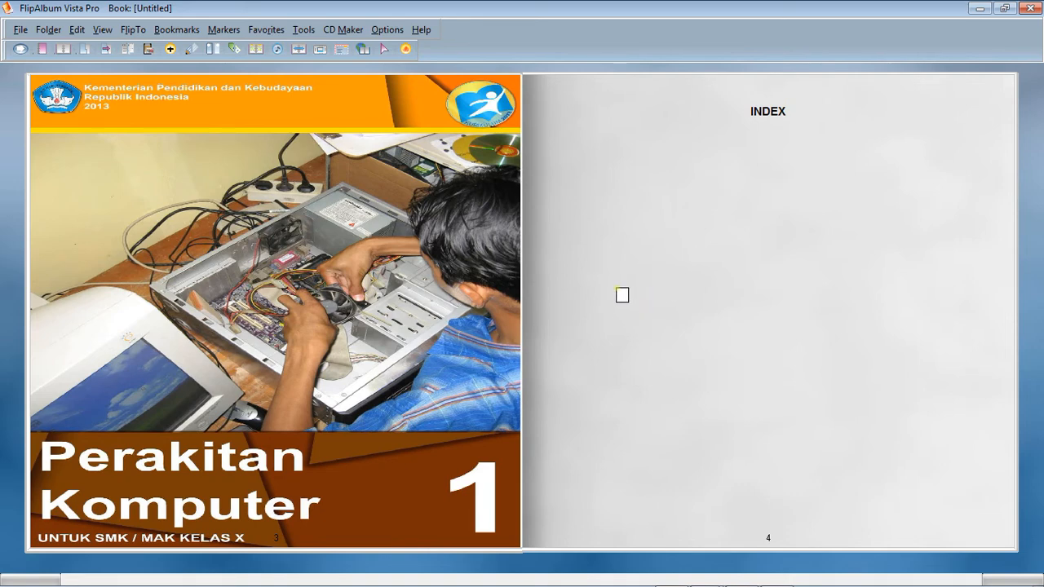
pyautogui.moveTo(380, 584)
pyautogui.click(131, 163)
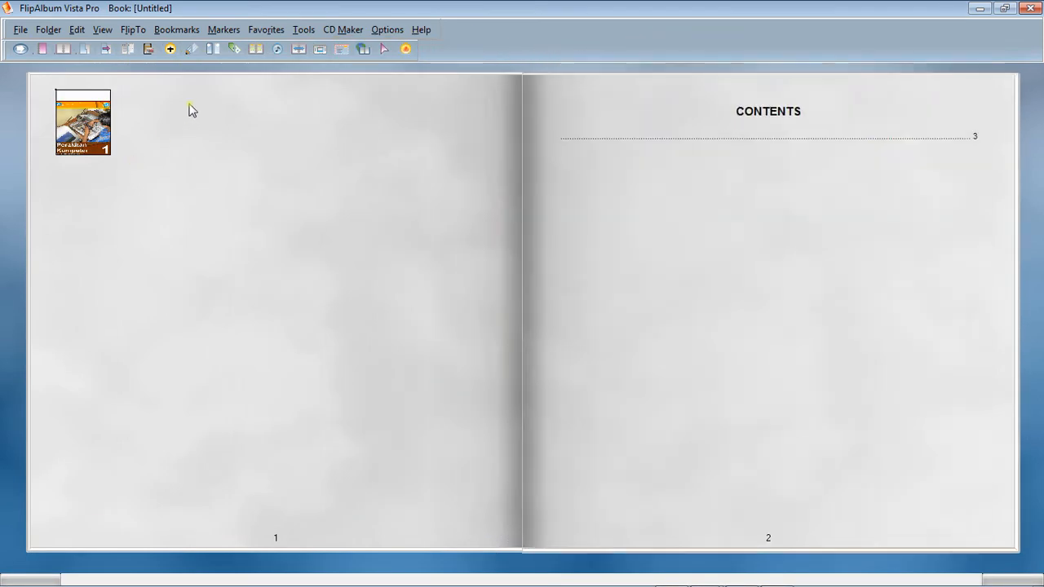
pyautogui.click(172, 51)
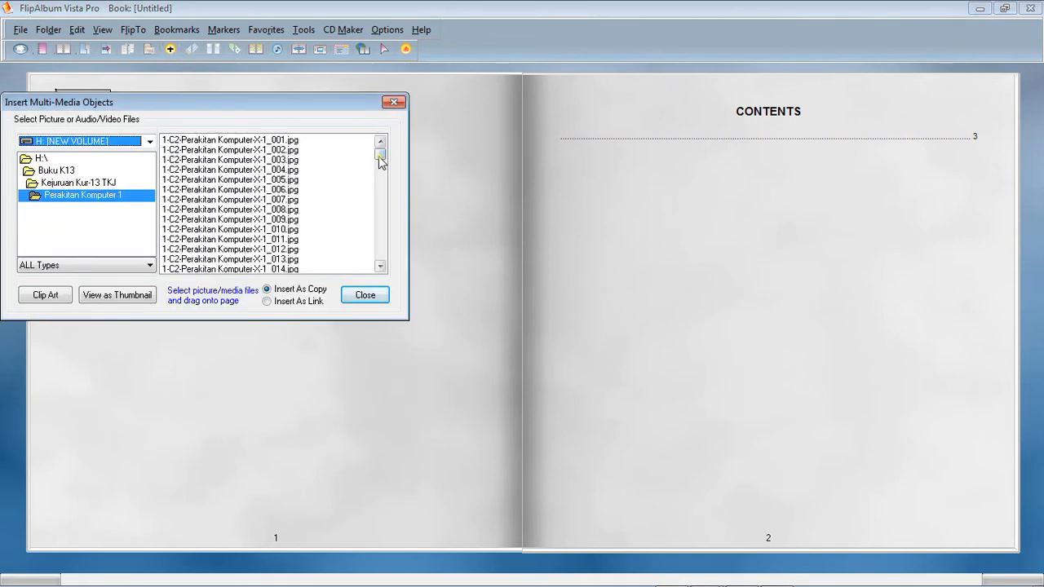
pyautogui.click(252, 151)
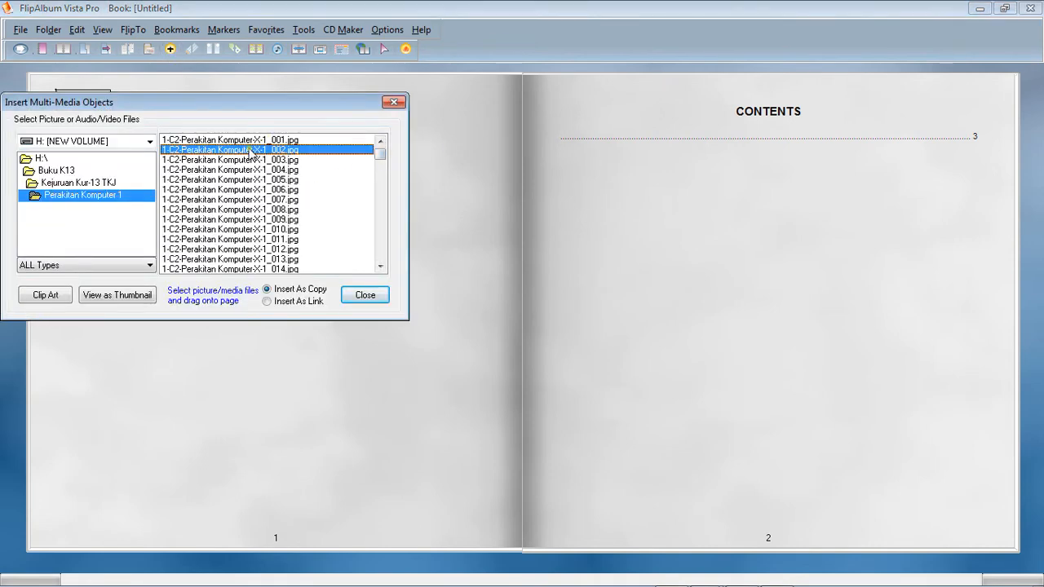
pyautogui.moveTo(463, 156); pyautogui.dragTo(479, 198)
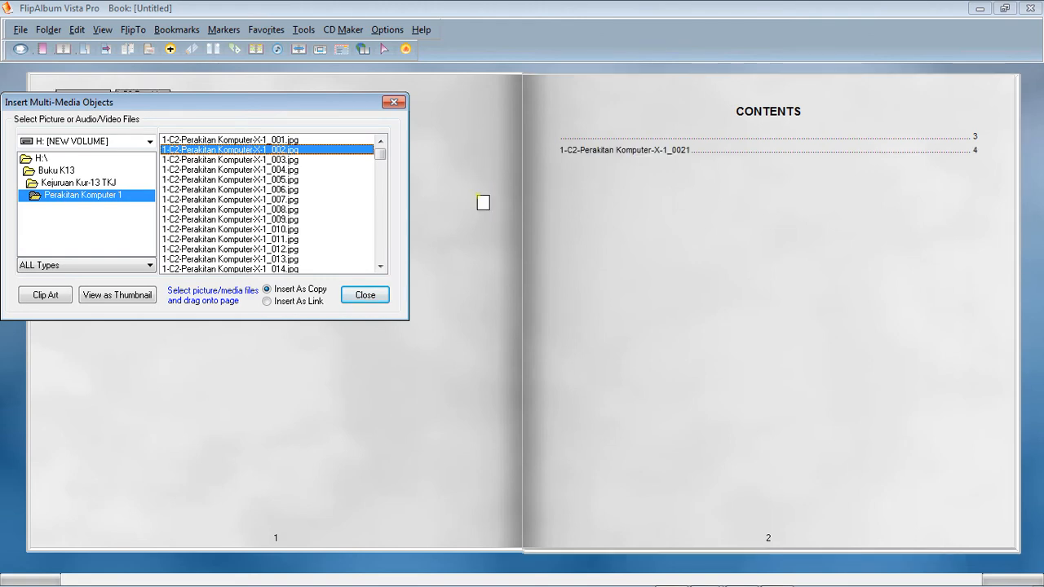
pyautogui.click(395, 103)
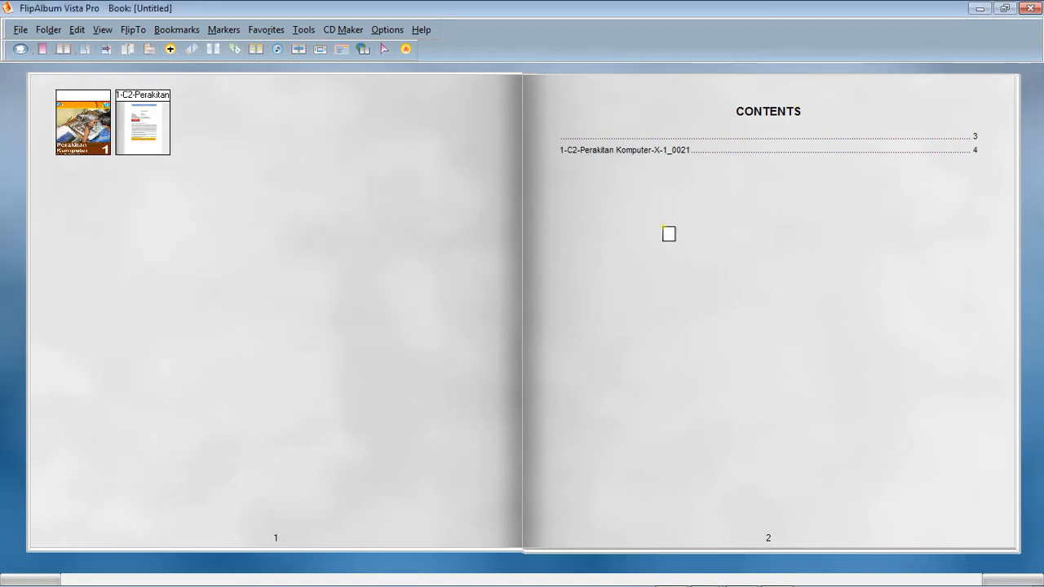
# - Delete the image on page 4 and add an annotation box stretched across most of the page, moving the formatting window off it
pyautogui.click(725, 154)
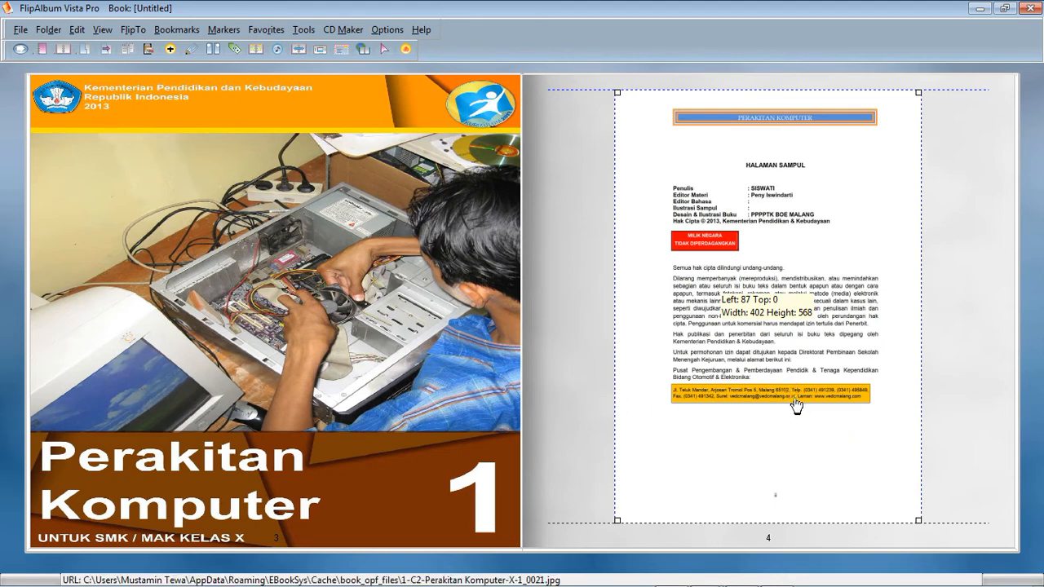
pyautogui.press('Delete')
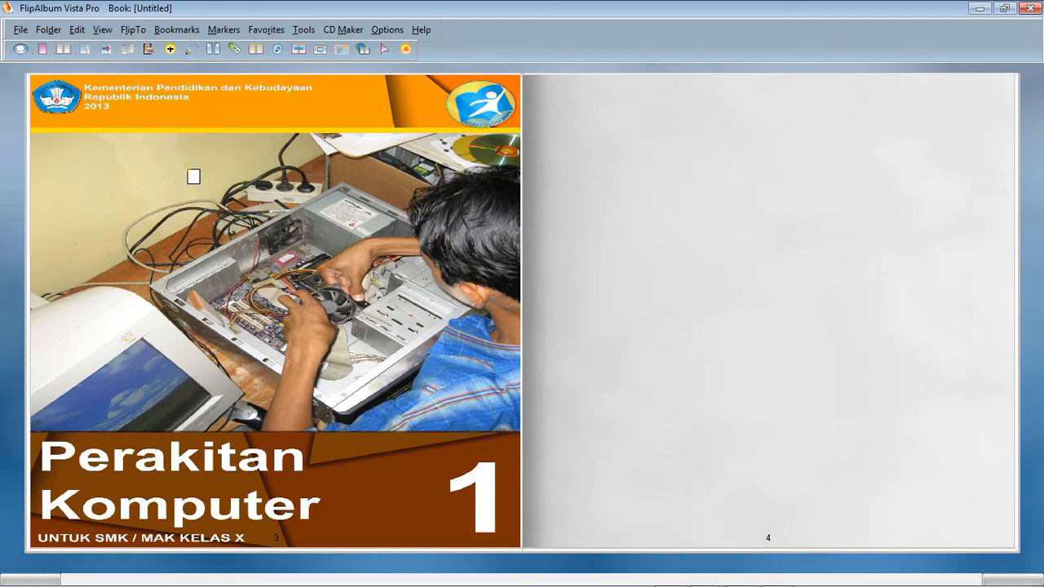
pyautogui.click(192, 50)
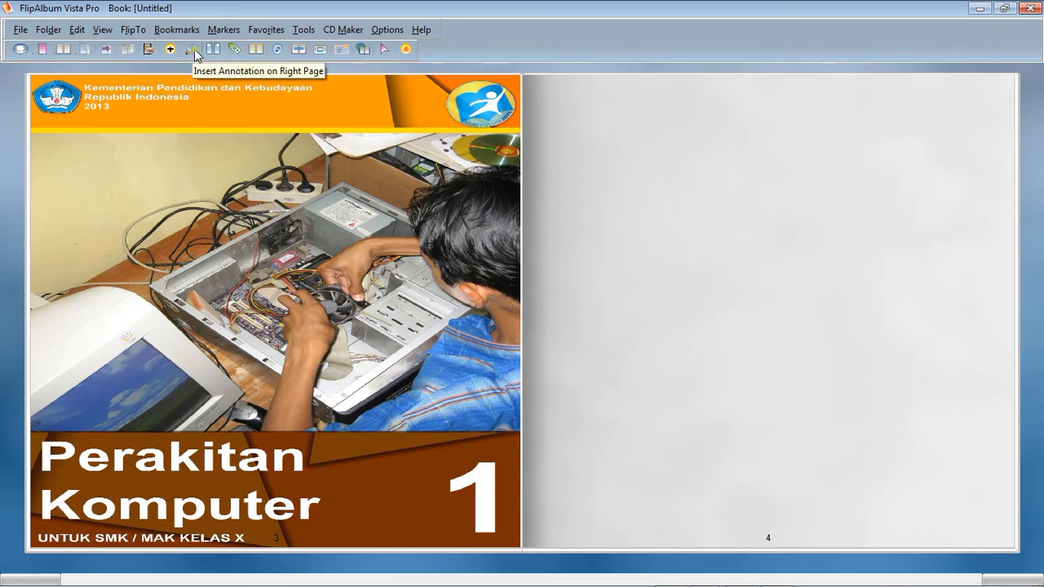
pyautogui.click(213, 48)
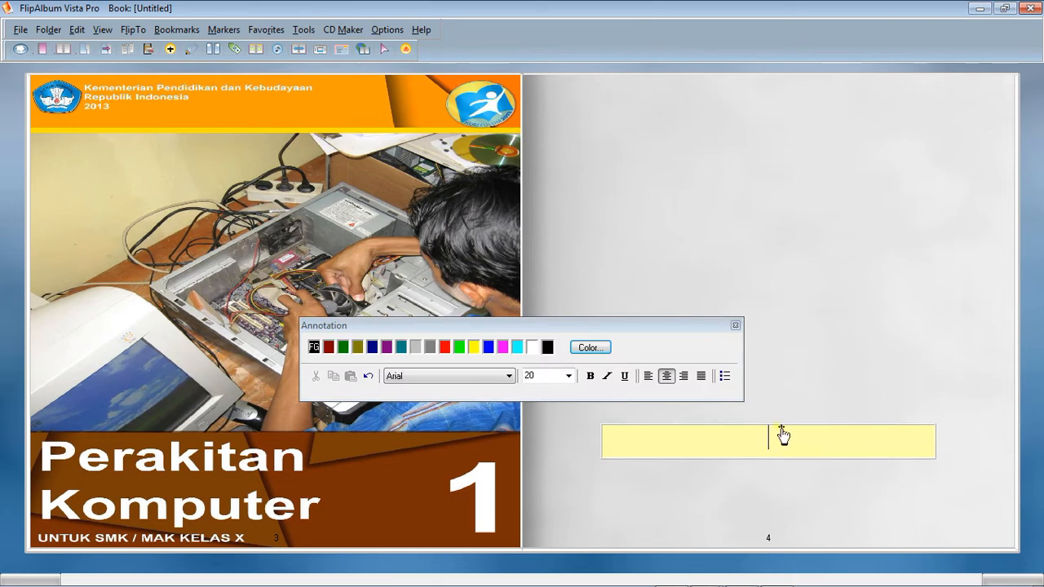
pyautogui.moveTo(782, 434)
pyautogui.mouseDown()
pyautogui.moveTo(786, 366)
pyautogui.moveTo(720, 114)
pyautogui.moveTo(738, 115)
pyautogui.moveTo(731, 118)
pyautogui.mouseUp()
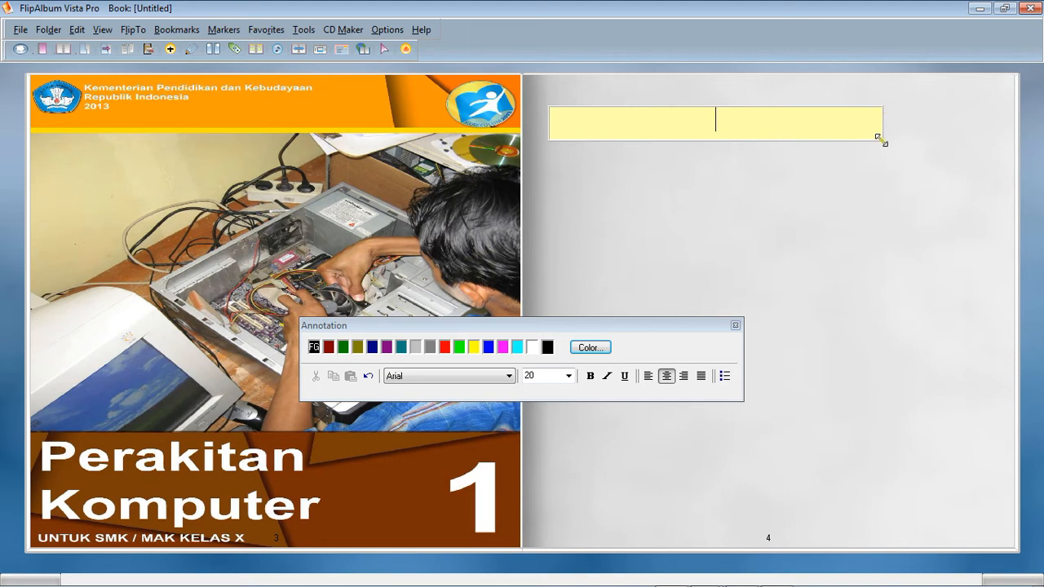
pyautogui.moveTo(878, 138)
pyautogui.mouseDown()
pyautogui.moveTo(982, 296)
pyautogui.moveTo(987, 520)
pyautogui.mouseUp()
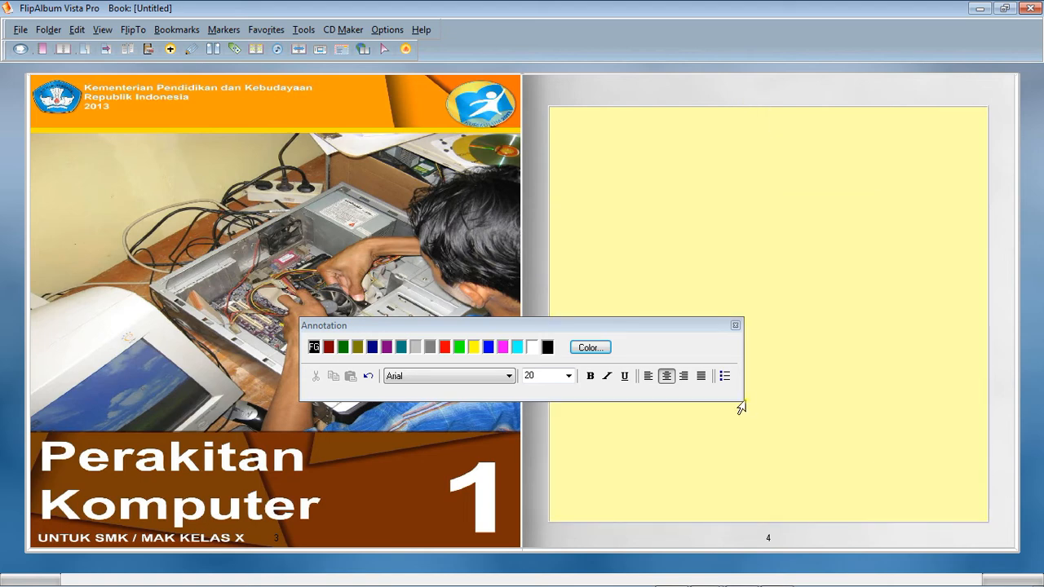
pyautogui.moveTo(619, 328); pyautogui.dragTo(387, 272)
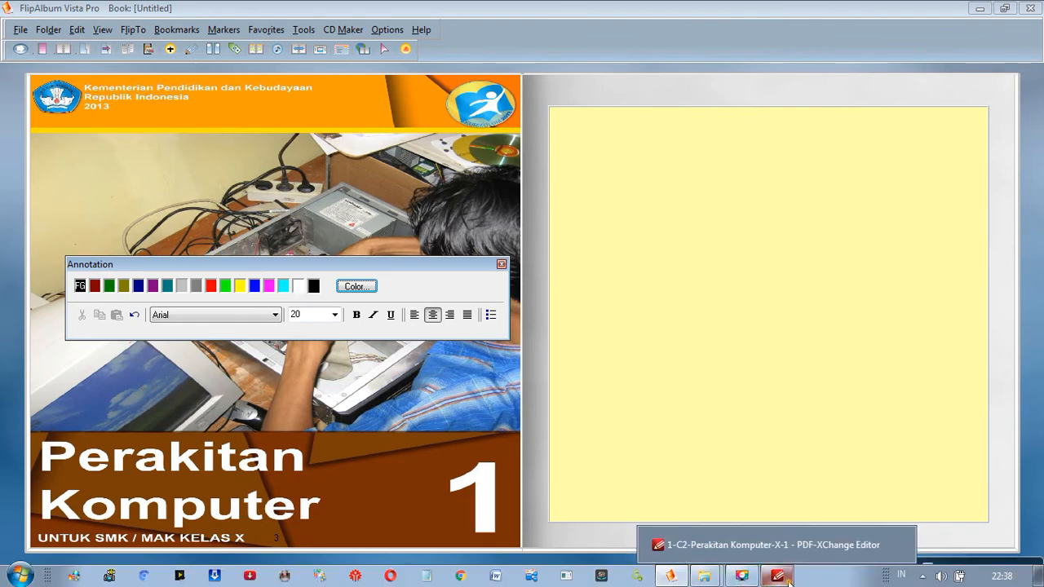
# - Switch to PDF-XChange Editor and turn on content editing on page 10, the BAB I PENDAHULUAN page
pyautogui.click(788, 581)
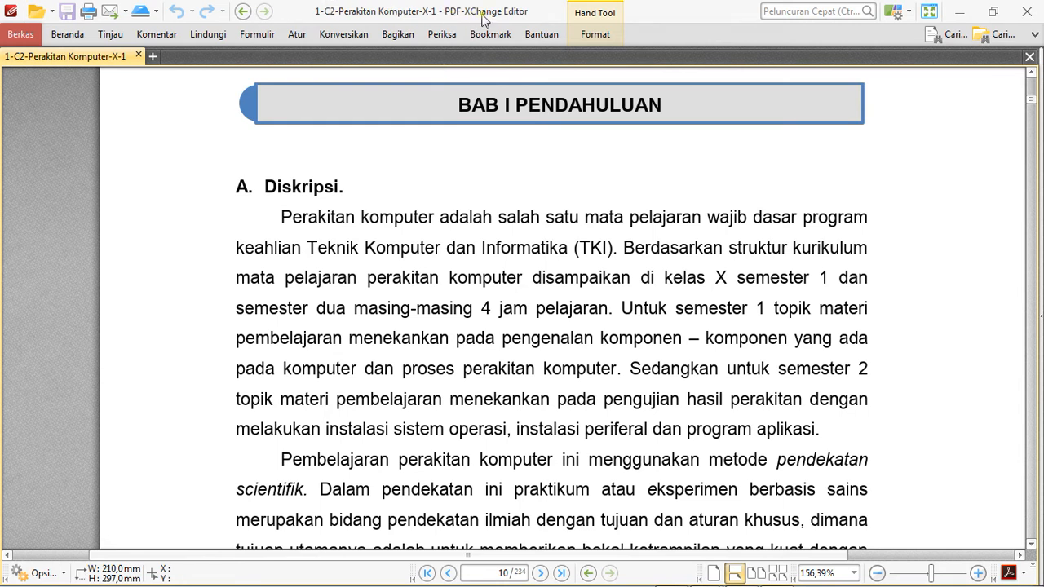
pyautogui.click(68, 36)
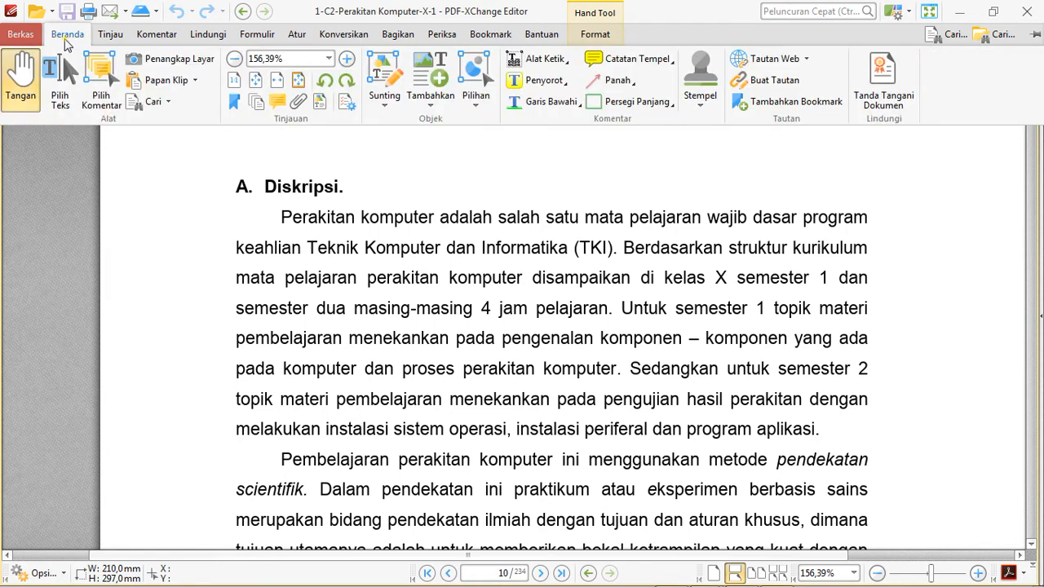
pyautogui.click(393, 78)
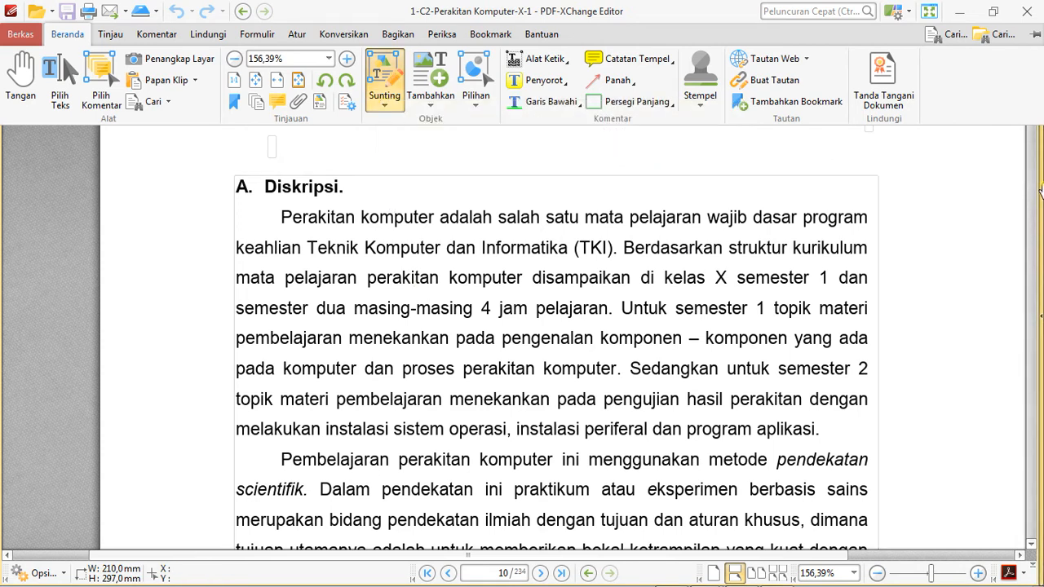
pyautogui.hotkey('ctrl', 'F1')
pyautogui.scroll(-5, 1034, 204)
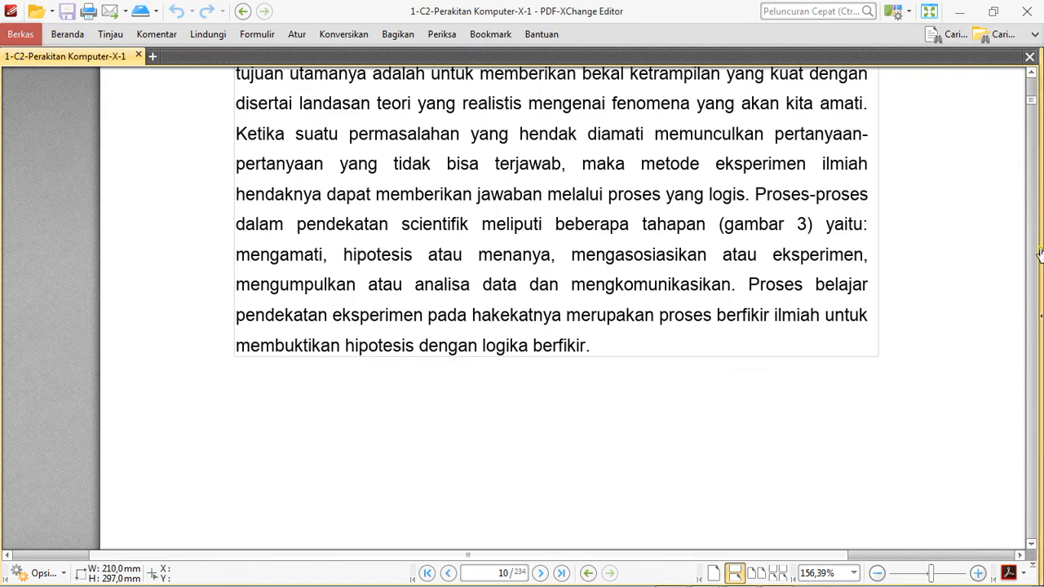
pyautogui.moveTo(1032, 103)
pyautogui.mouseDown()
pyautogui.moveTo(1034, 116)
pyautogui.moveTo(1032, 78)
pyautogui.moveTo(1034, 96)
pyautogui.mouseUp()
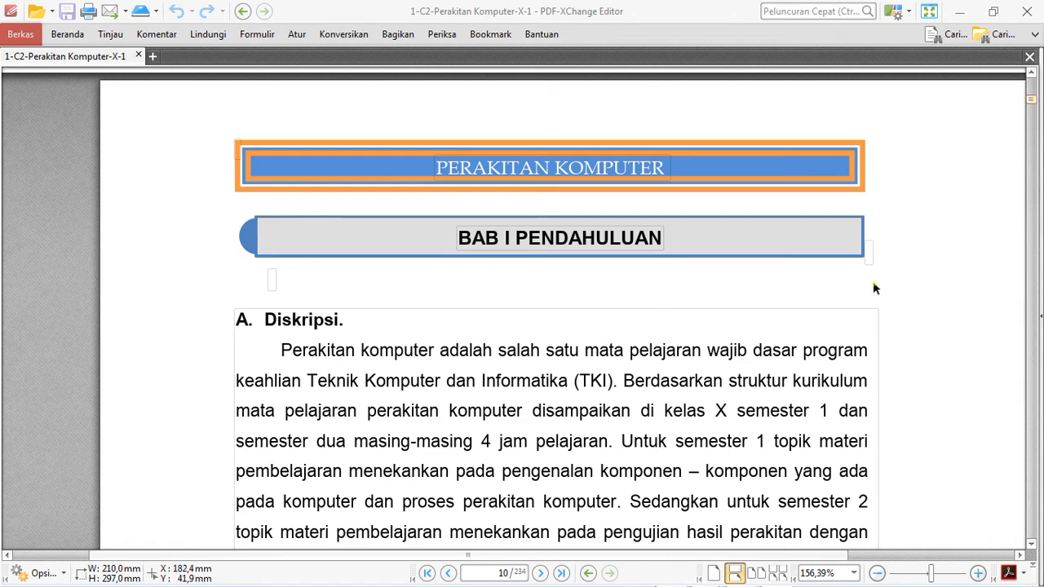
# - Copy the "A. Diskripsi." heading and the first paragraph beneath it, through "program aplikasi."
pyautogui.click(586, 348)
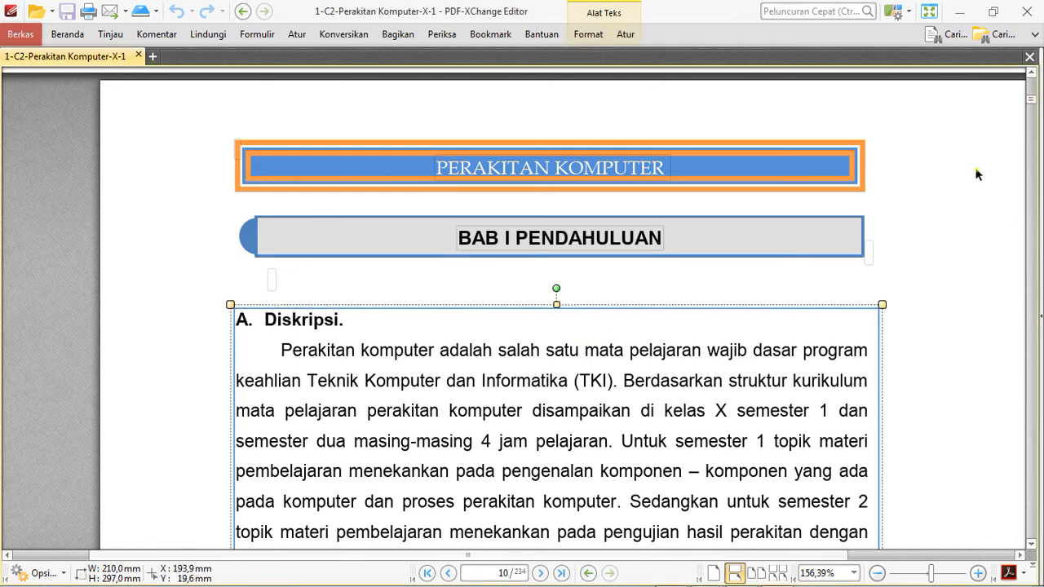
pyautogui.click(1033, 545)
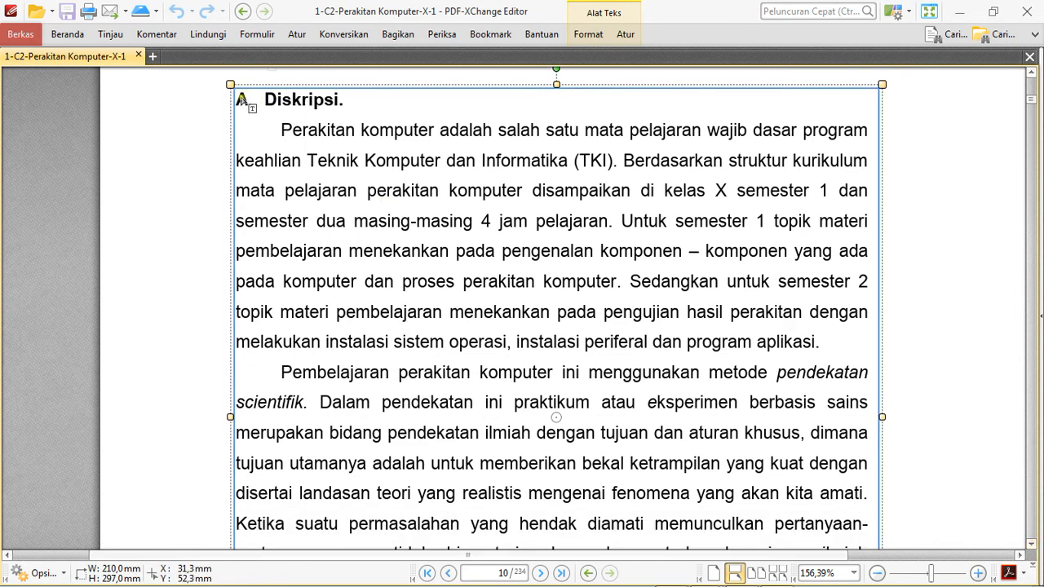
pyautogui.moveTo(241, 100); pyautogui.dragTo(365, 155)
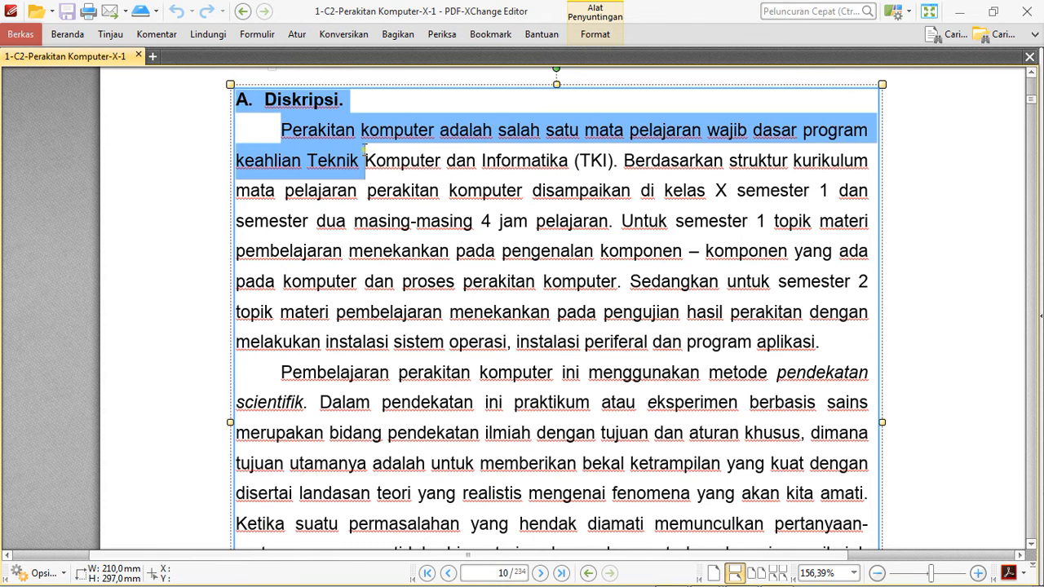
pyautogui.moveTo(365, 151); pyautogui.dragTo(841, 342)
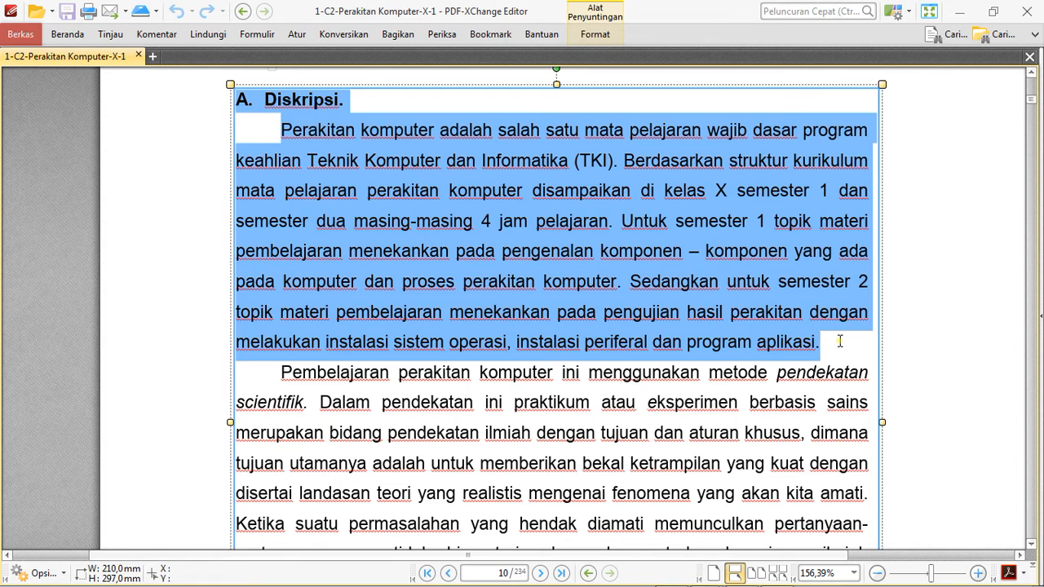
pyautogui.rightClick(767, 343)
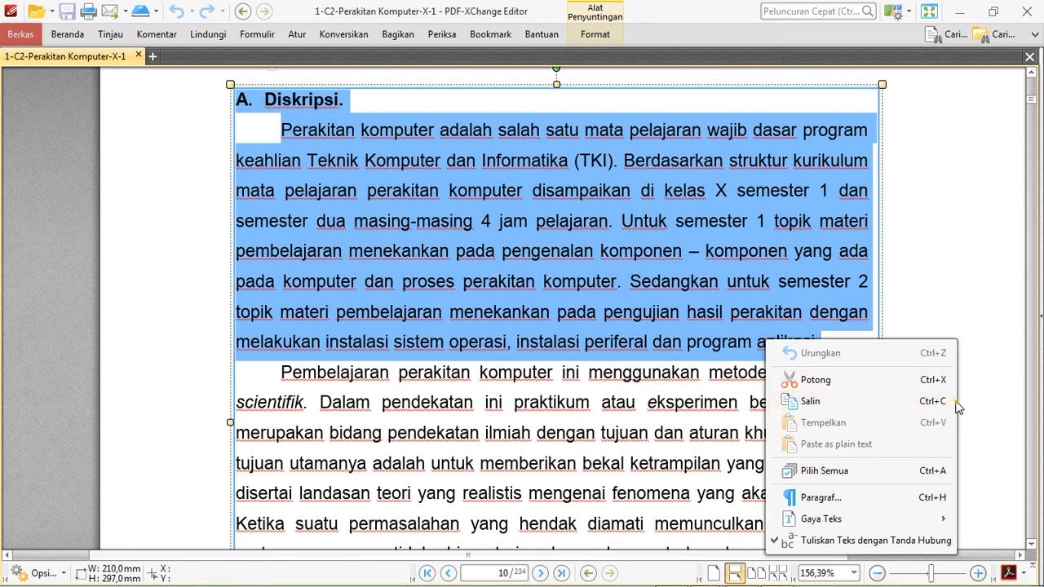
pyautogui.click(810, 401)
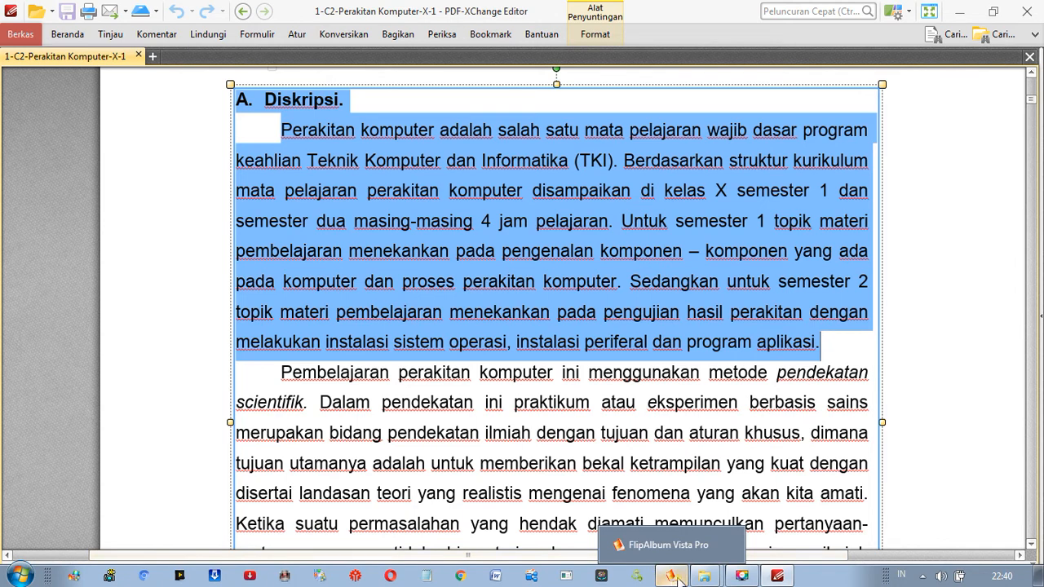
# - Switch to FlipAlbum Vista Pro and paste the copied heading and paragraph into page 4's annotation box
pyautogui.click(674, 578)
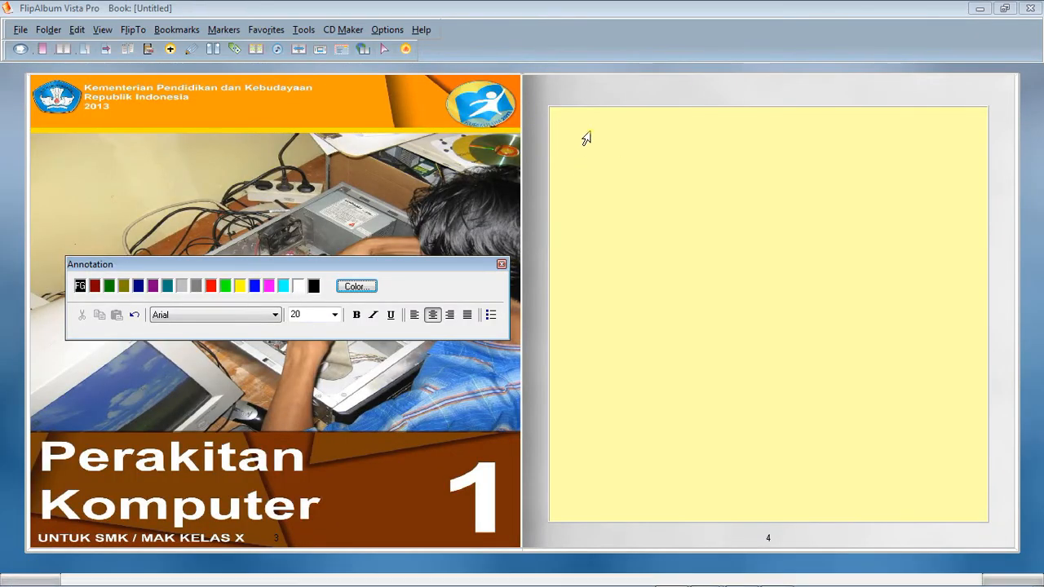
pyautogui.rightClick(643, 134)
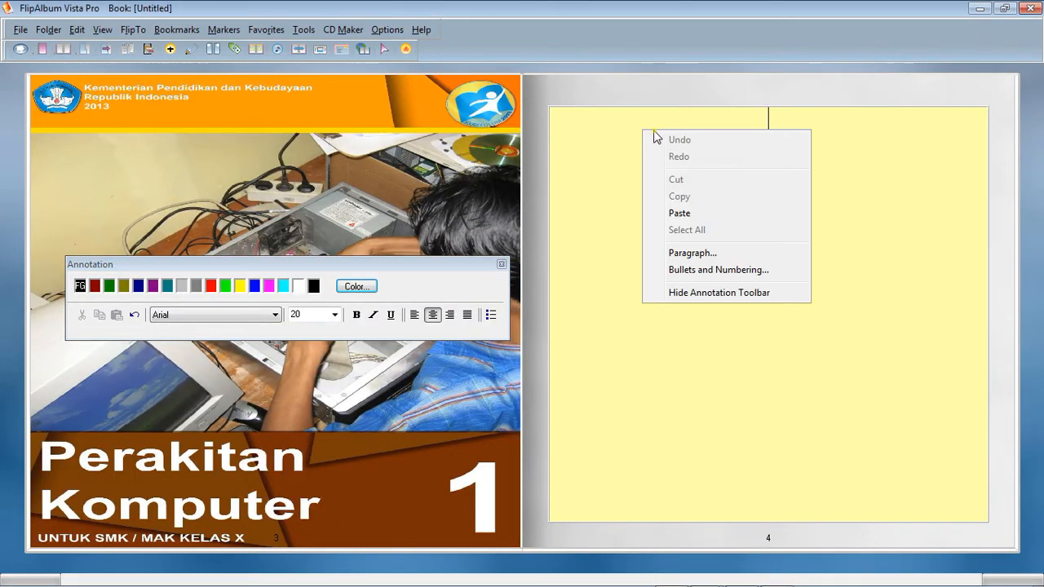
pyautogui.click(706, 215)
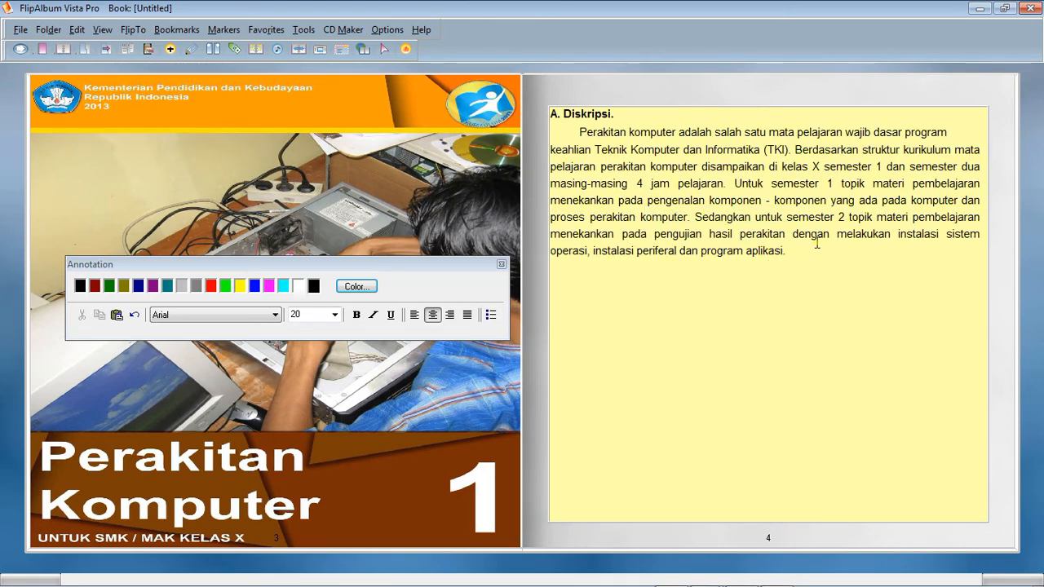
# - Try a font size of 22 on the empty line below the pasted paragraph
pyautogui.click(335, 315)
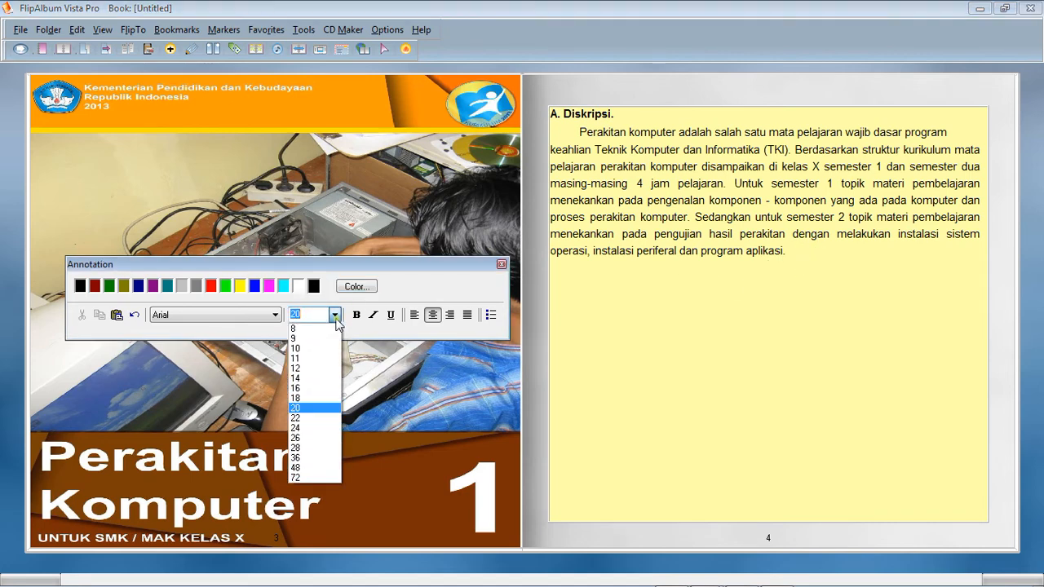
pyautogui.click(321, 418)
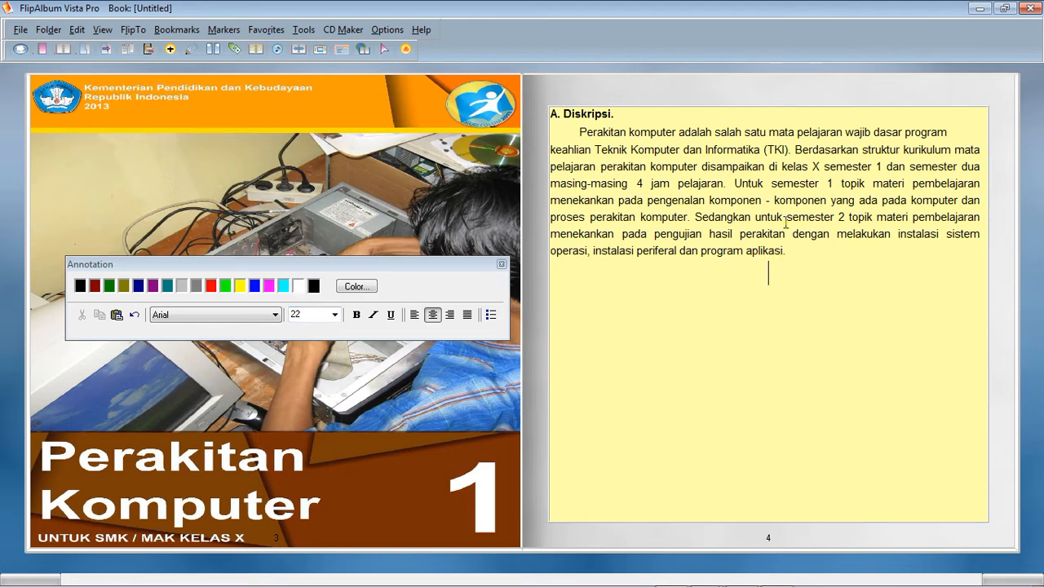
pyautogui.moveTo(591, 565)
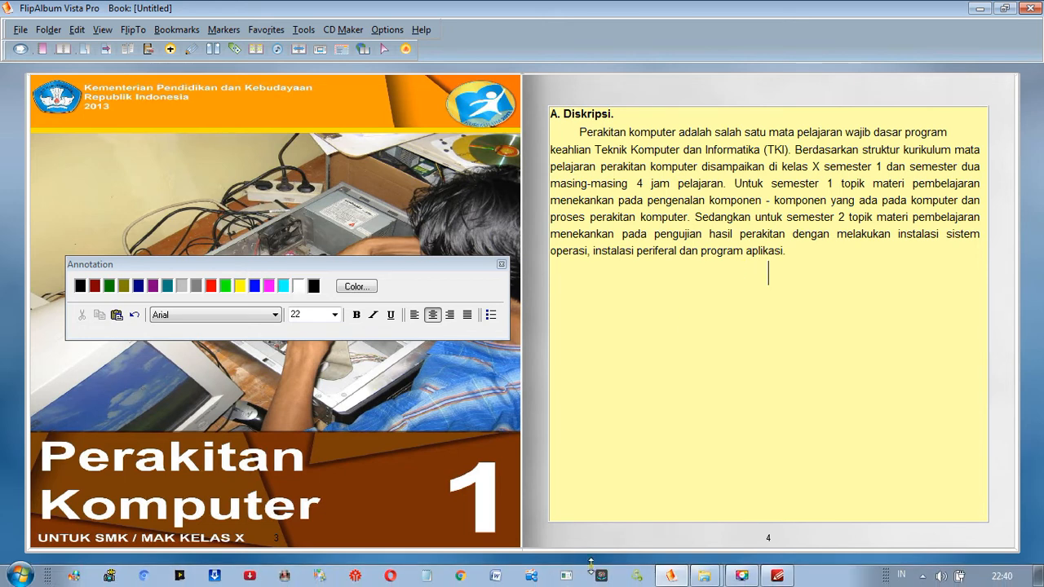
pyautogui.click(671, 578)
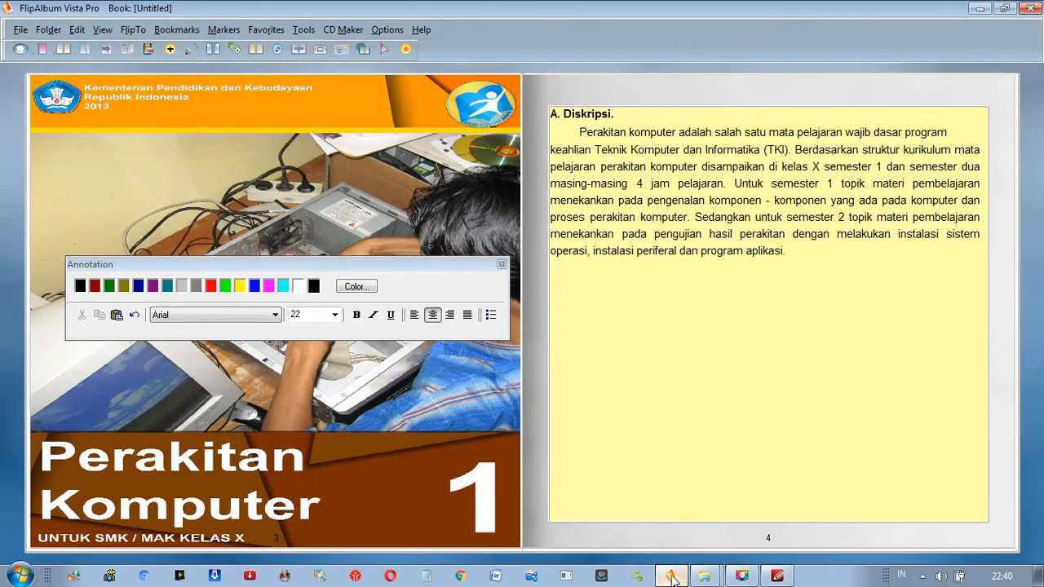
# - Switch to PDF-XChange Editor and copy the second paragraph, from "Pembelajaran perakitan komputer" through "logika berfikir."
pyautogui.click(777, 576)
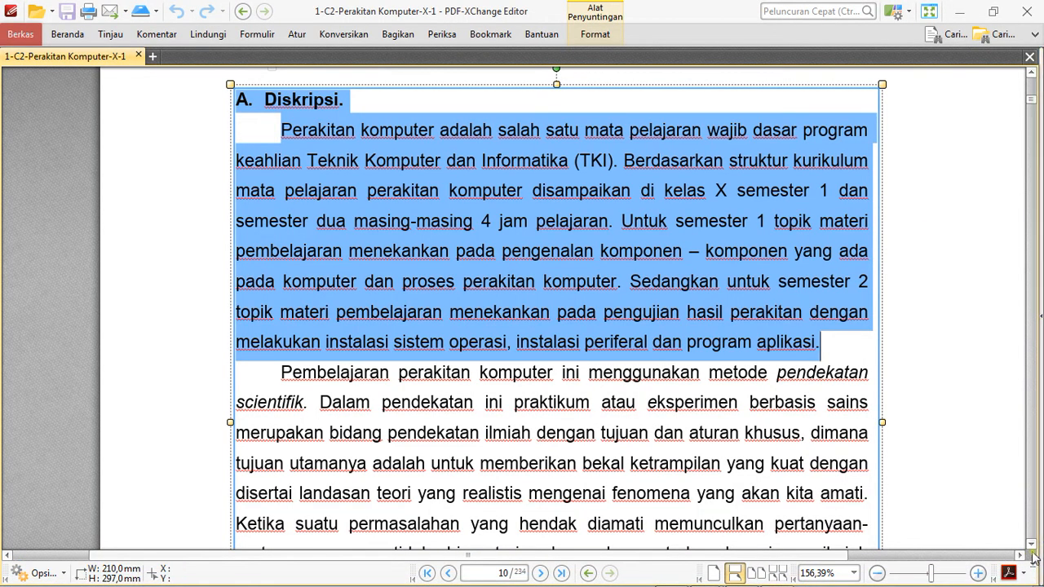
pyautogui.scroll(-5, 1031, 548)
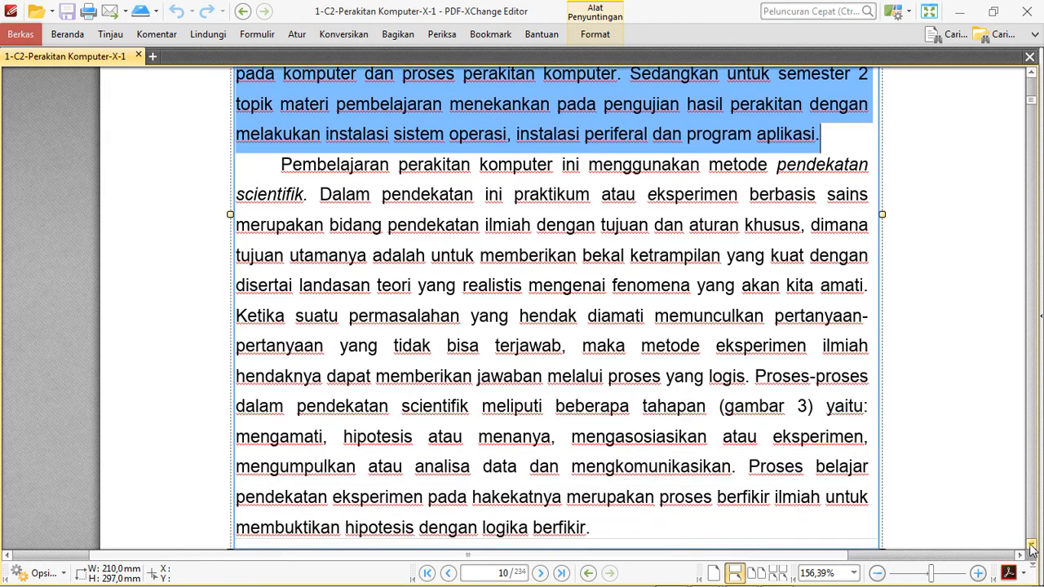
pyautogui.click(1032, 547)
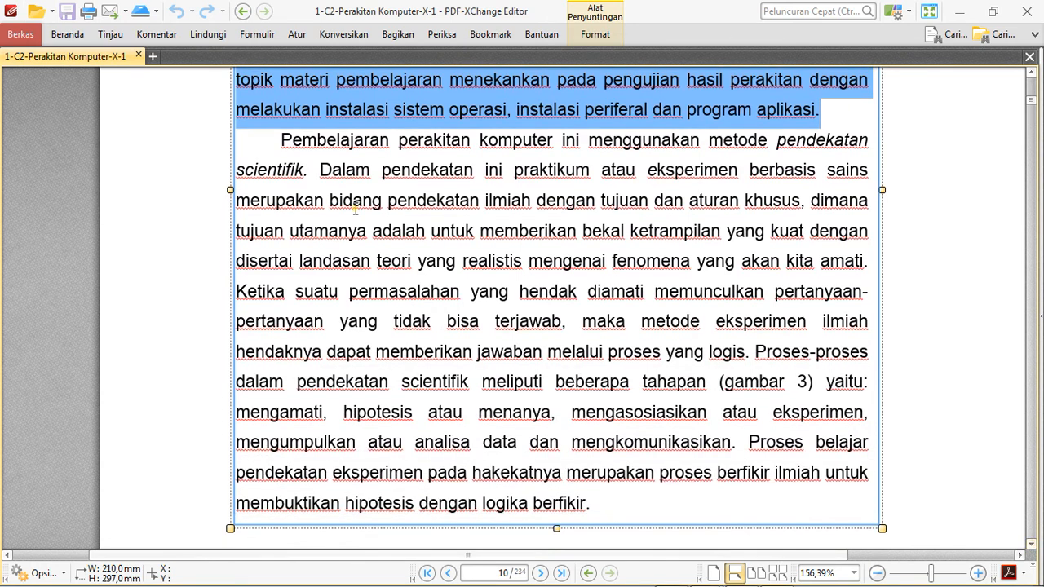
pyautogui.moveTo(282, 142); pyautogui.dragTo(725, 498)
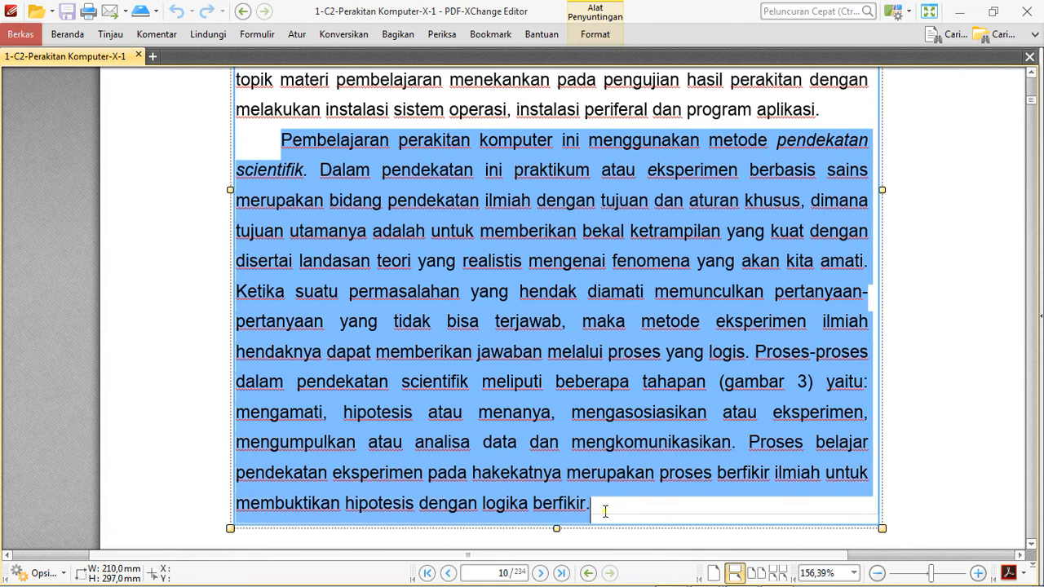
pyautogui.rightClick(579, 508)
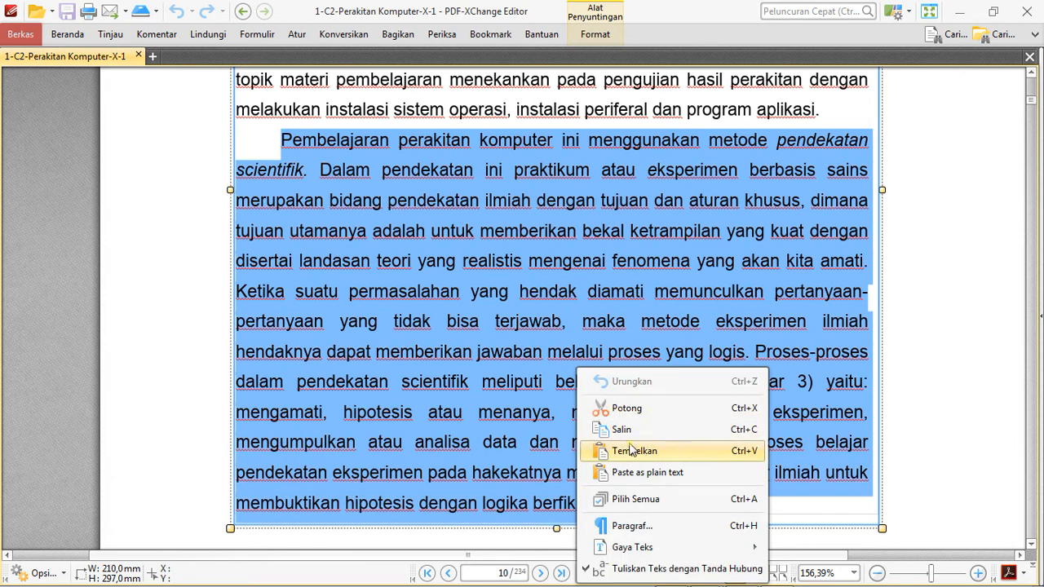
pyautogui.click(622, 429)
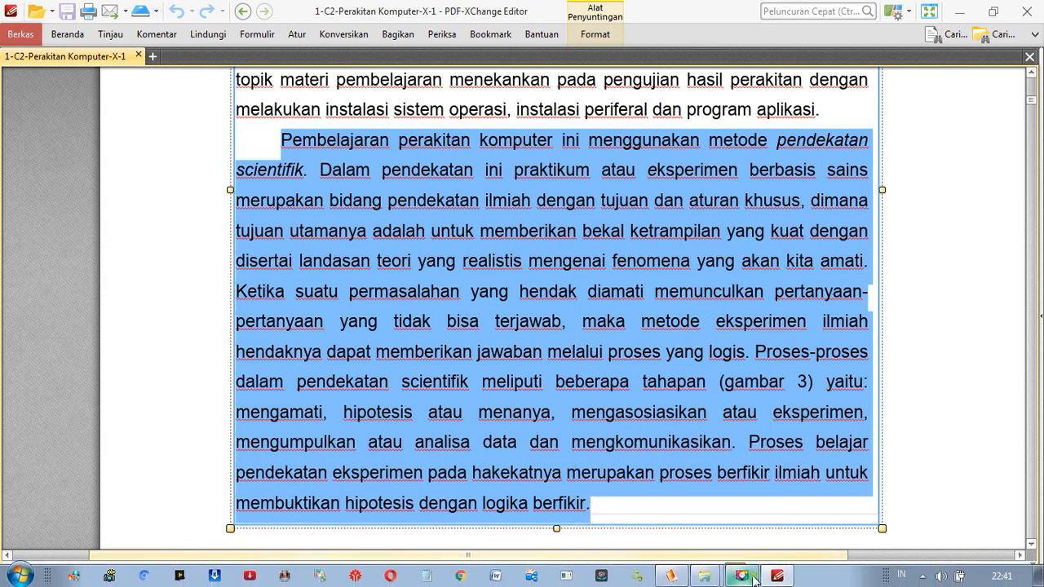
# - Switch to FlipAlbum Vista Pro and set the annotation's empty line below the first paragraph to justified alignment and font size 20
pyautogui.click(674, 577)
pyautogui.click(660, 551)
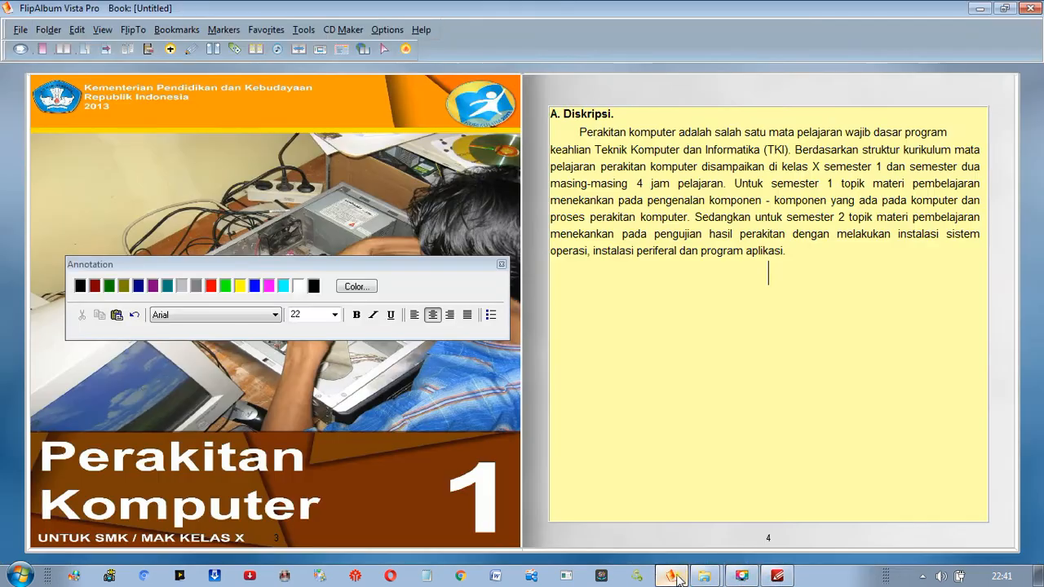
pyautogui.click(692, 300)
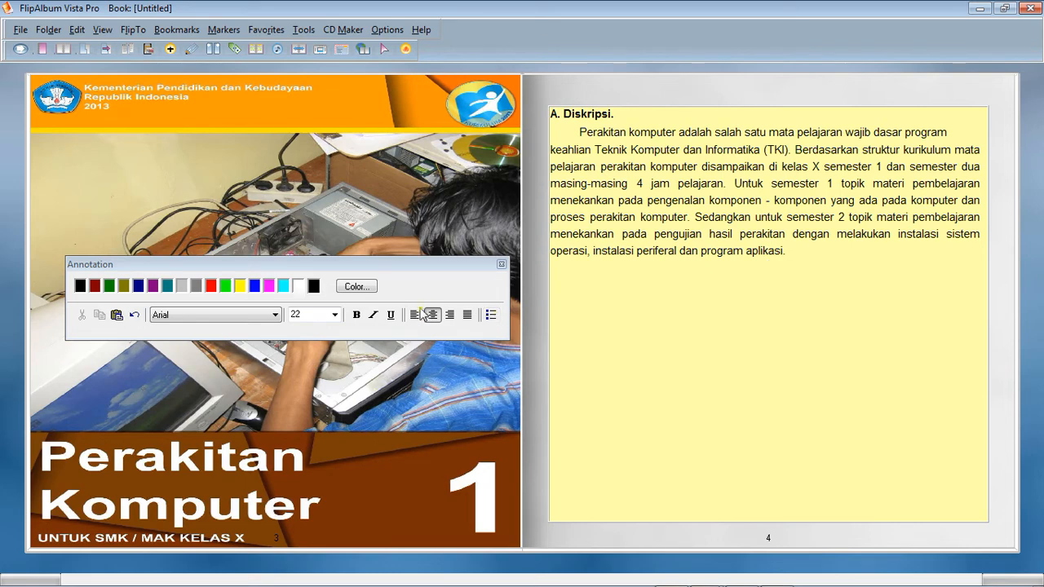
pyautogui.click(467, 318)
pyautogui.click(335, 315)
pyautogui.click(314, 415)
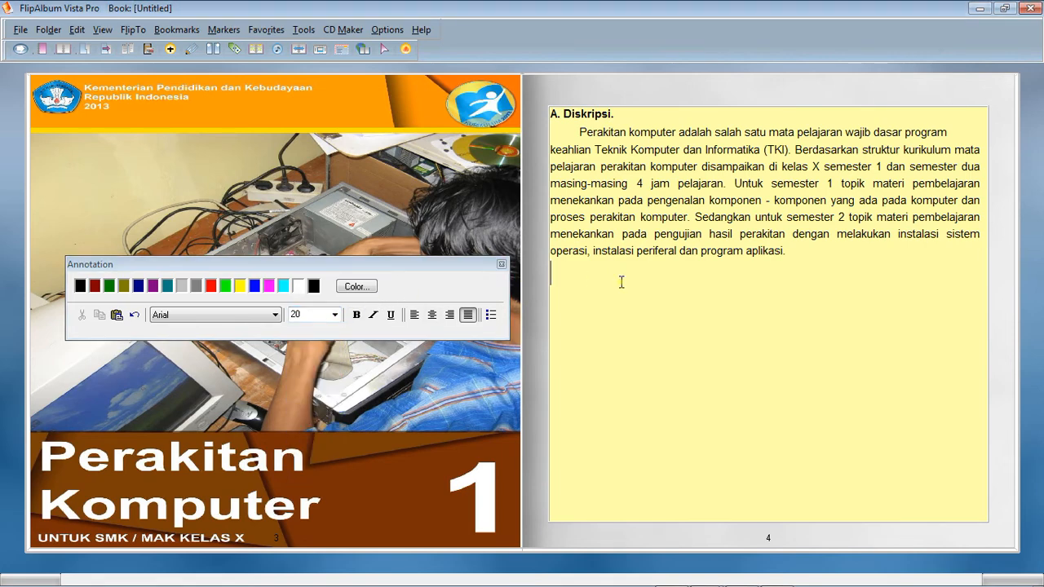
# - Paste the second paragraph below the first in page 4's annotation box and finish editing the annotation
pyautogui.rightClick(565, 267)
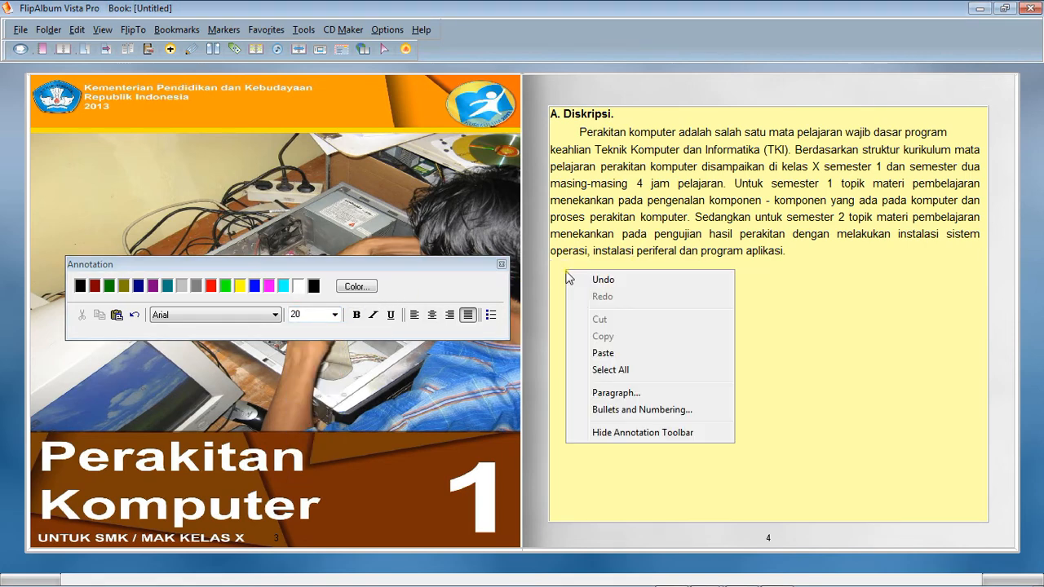
pyautogui.click(620, 353)
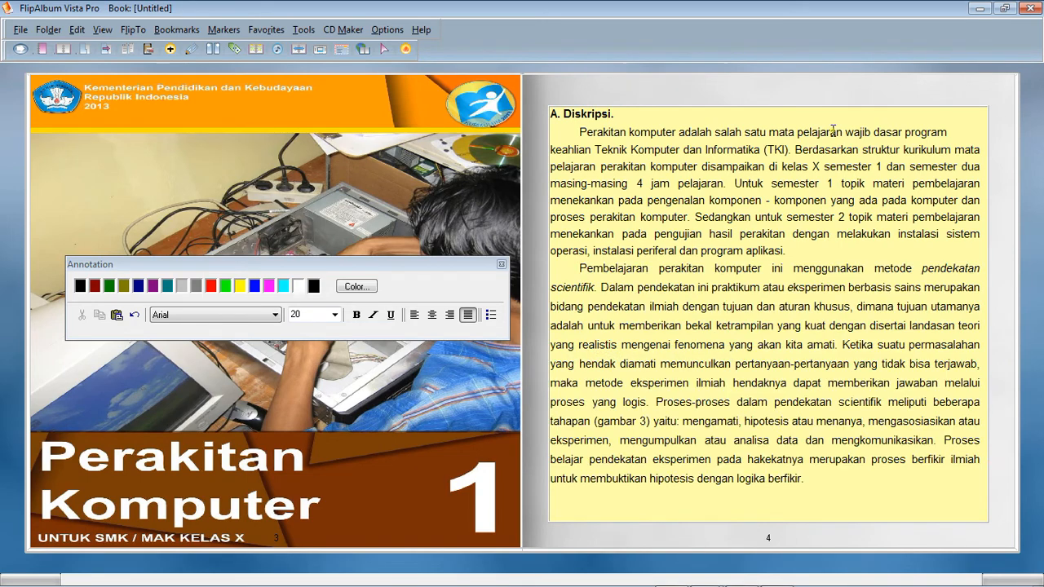
pyautogui.click(731, 75)
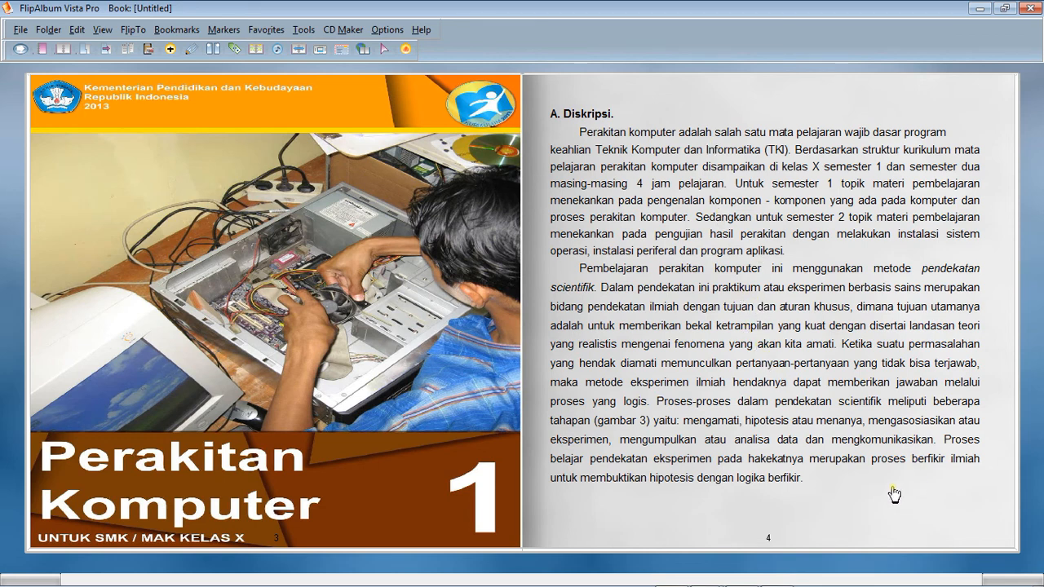
# - From the Contents page, insert 1-C2-Perakitan Komputer-X-1_011.jpg into the book as a copy and open its page 5
pyautogui.click(122, 398)
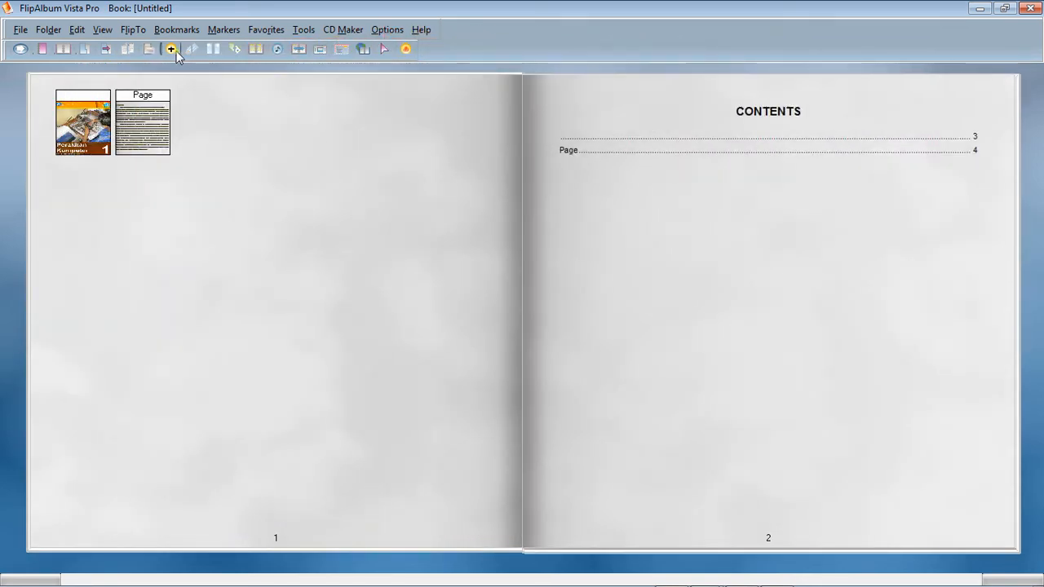
pyautogui.click(171, 50)
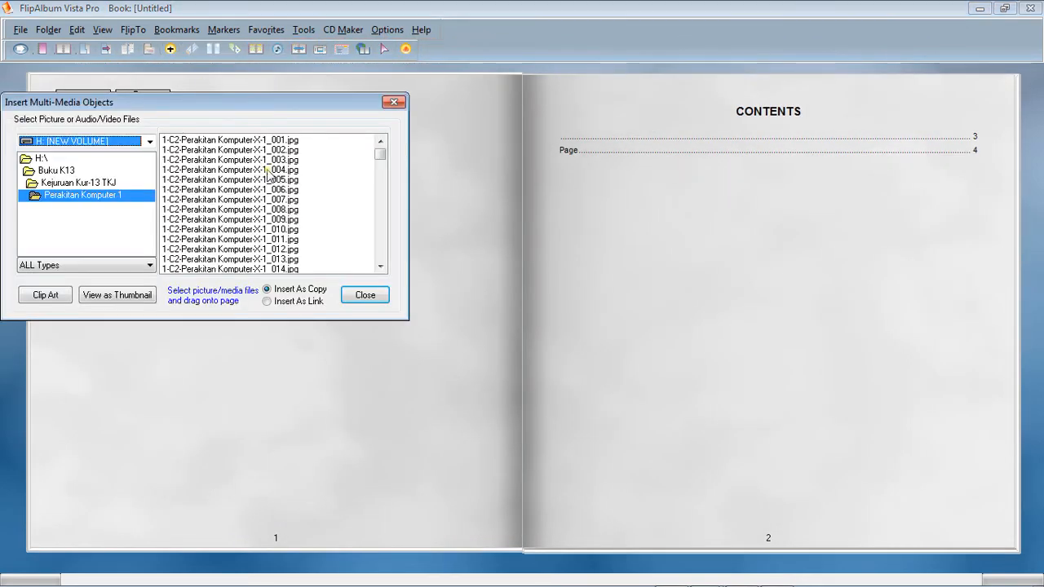
pyautogui.click(234, 240)
pyautogui.moveTo(288, 235); pyautogui.dragTo(462, 221)
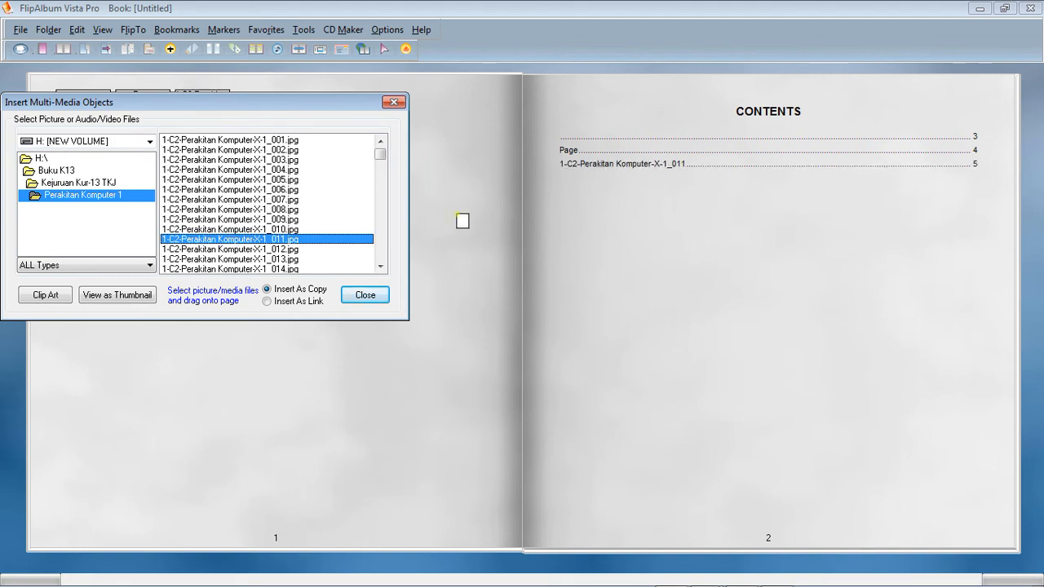
pyautogui.click(400, 104)
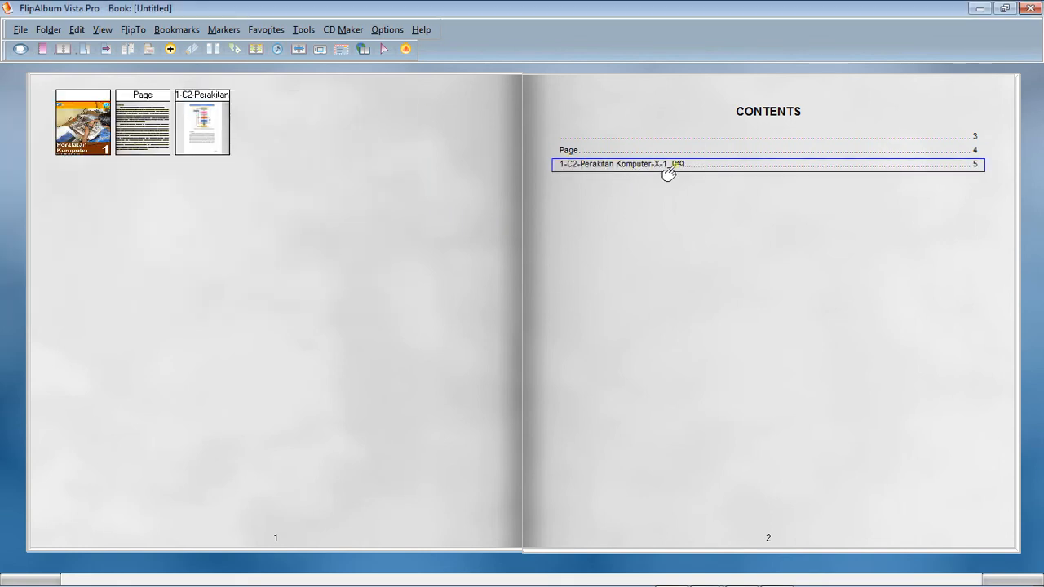
pyautogui.click(608, 166)
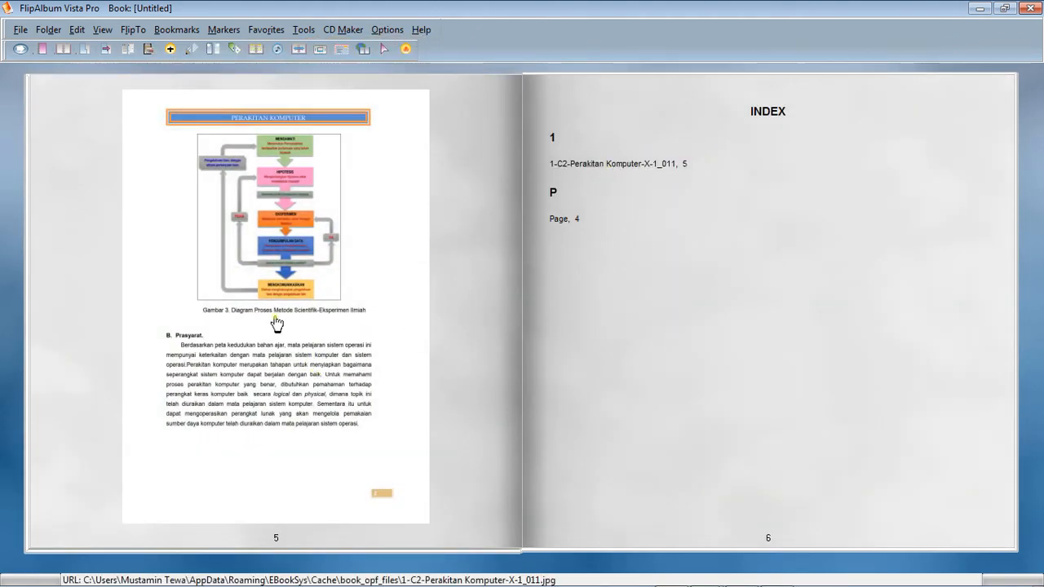
# - Preview pages 3 to 6 with the window frame hidden, flipping back and forth, and restore the frame
pyautogui.click(81, 287)
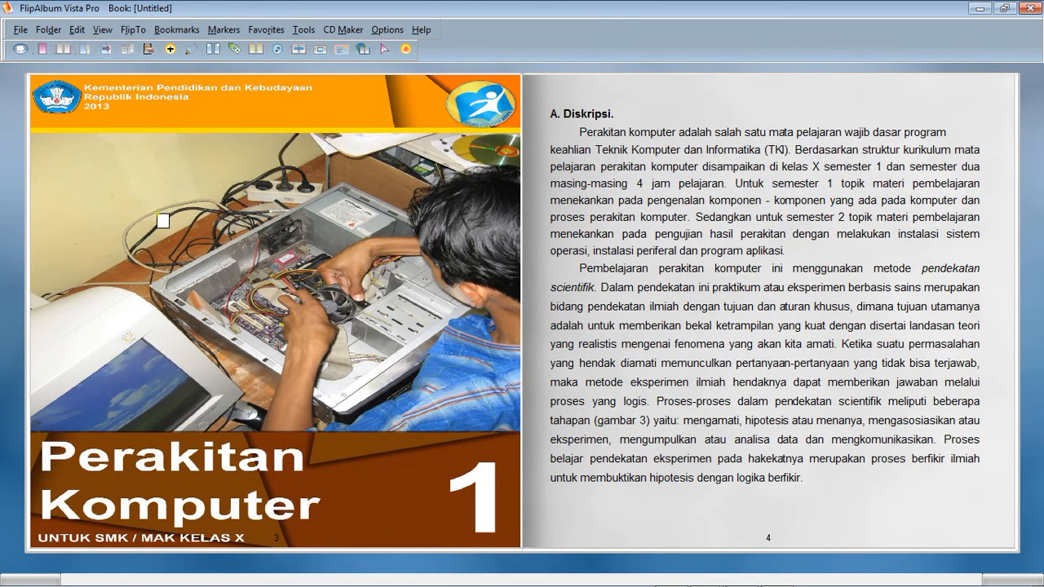
pyautogui.rightClick(5, 187)
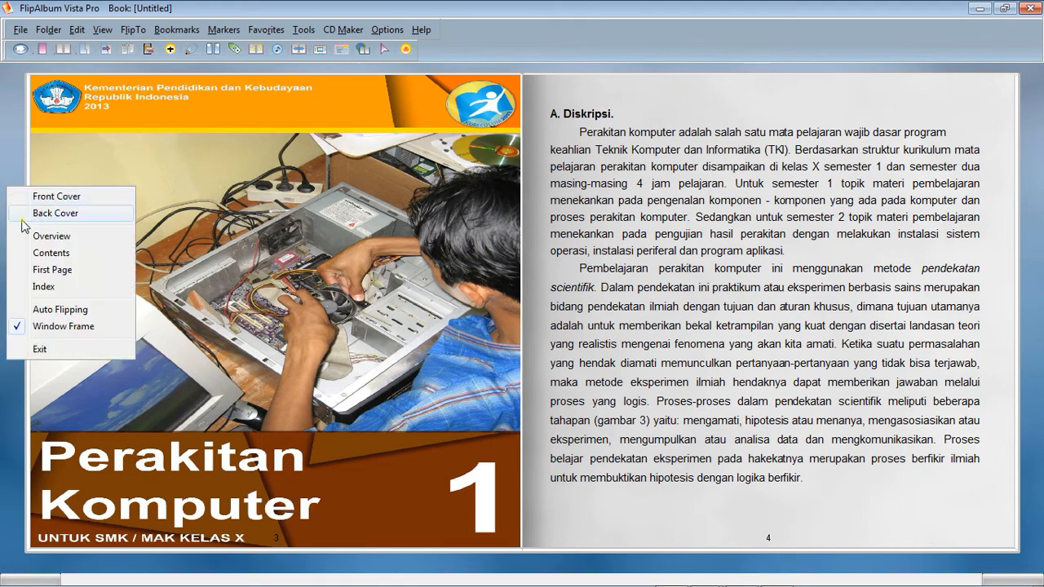
pyautogui.click(58, 328)
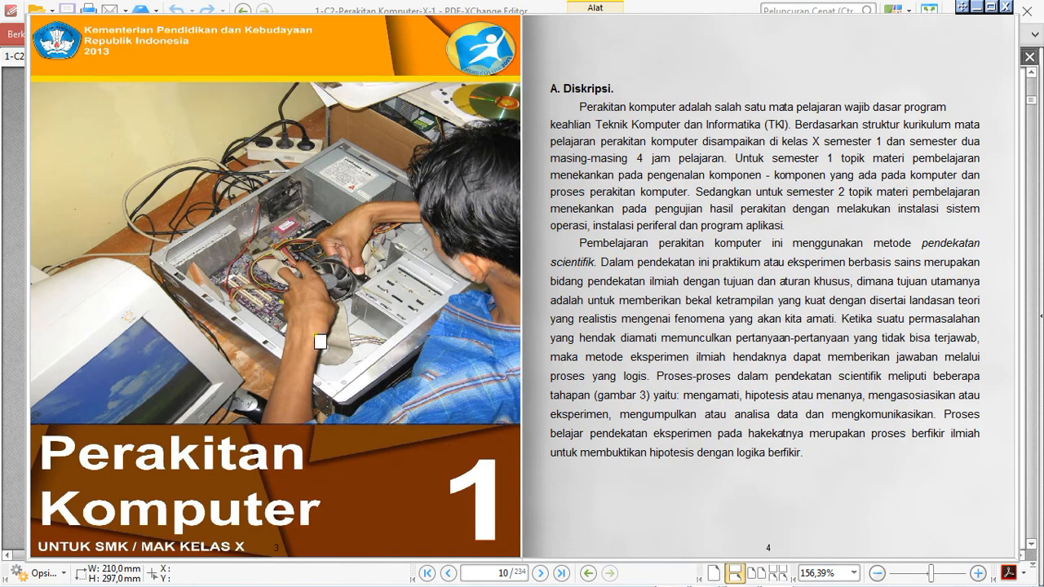
pyautogui.click(321, 341)
pyautogui.click(838, 301)
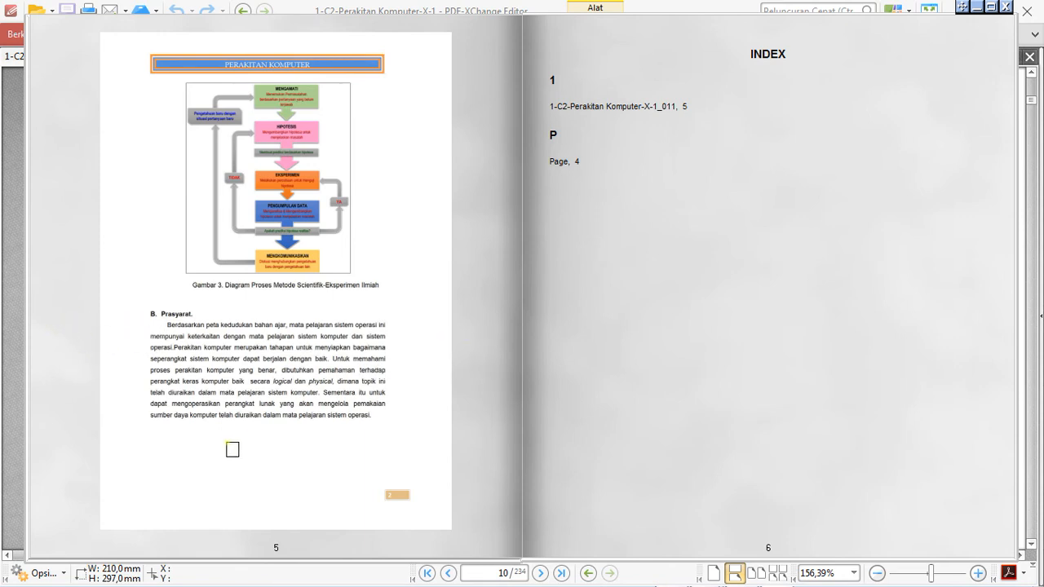
pyautogui.click(103, 466)
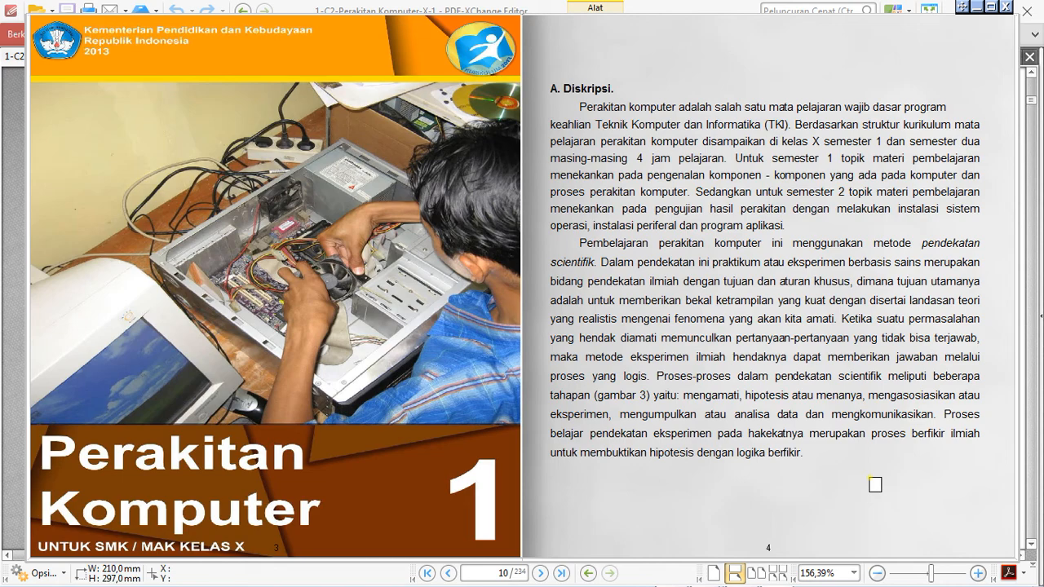
pyautogui.click(853, 479)
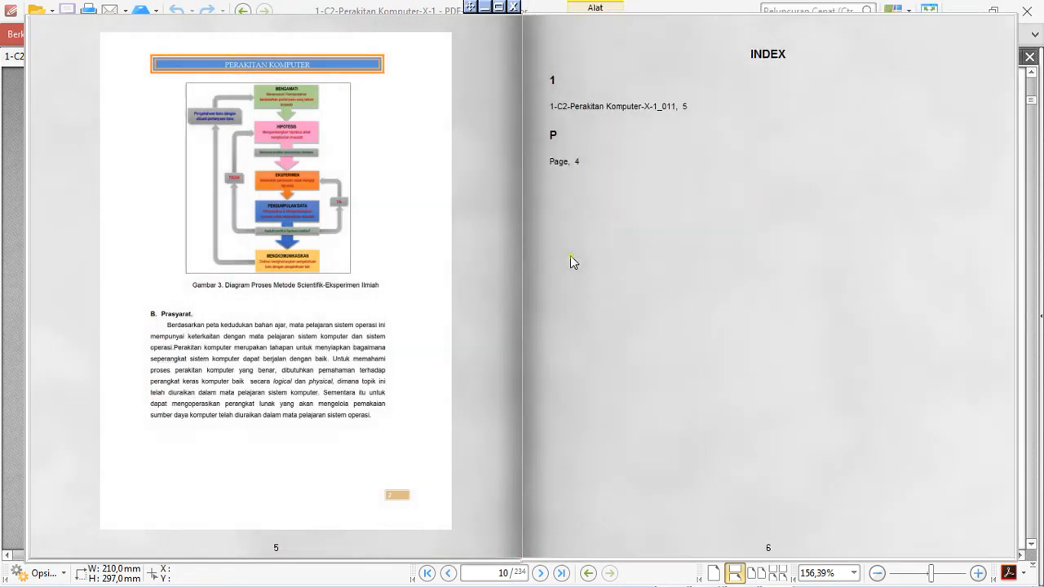
pyautogui.click(993, 10)
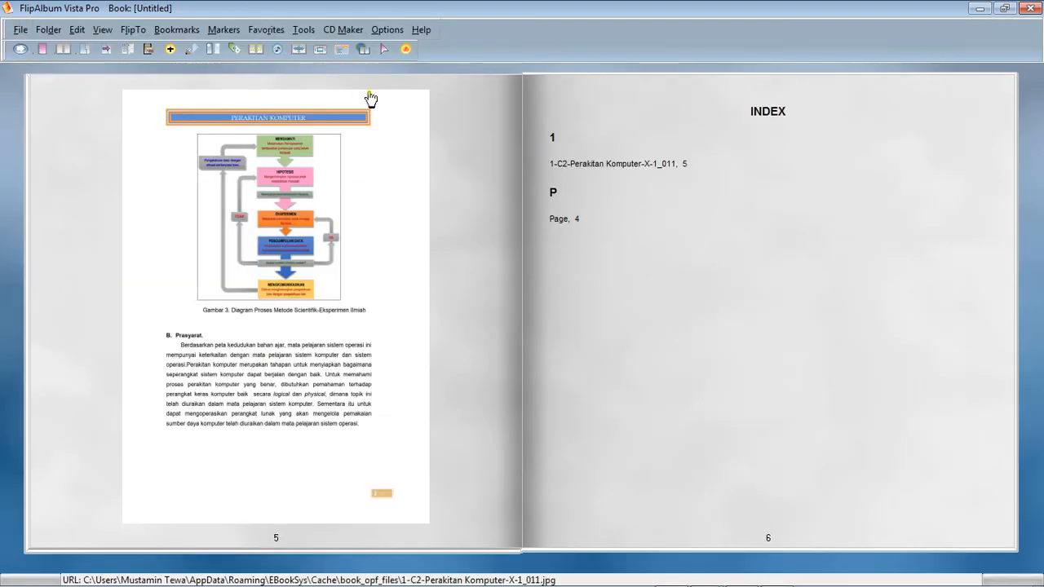
# - Set the book binder style to RocketBlue4
pyautogui.click(387, 30)
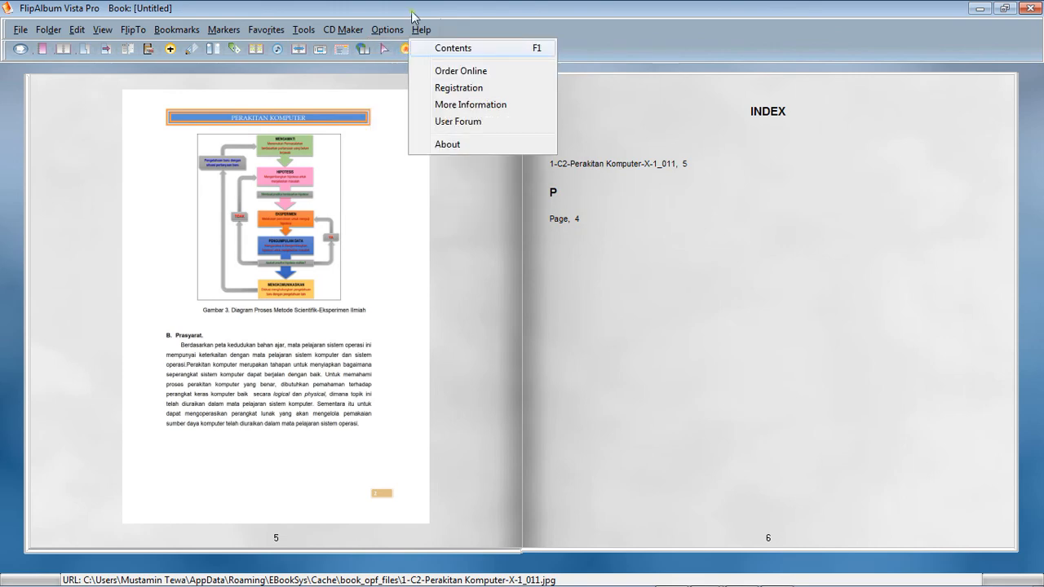
pyautogui.moveTo(432, 51)
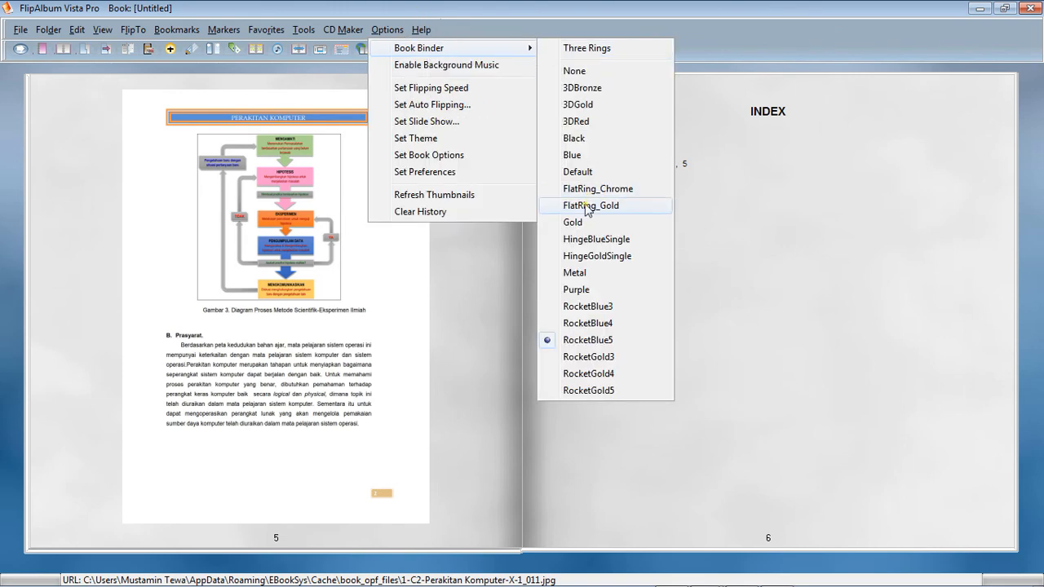
pyautogui.click(583, 324)
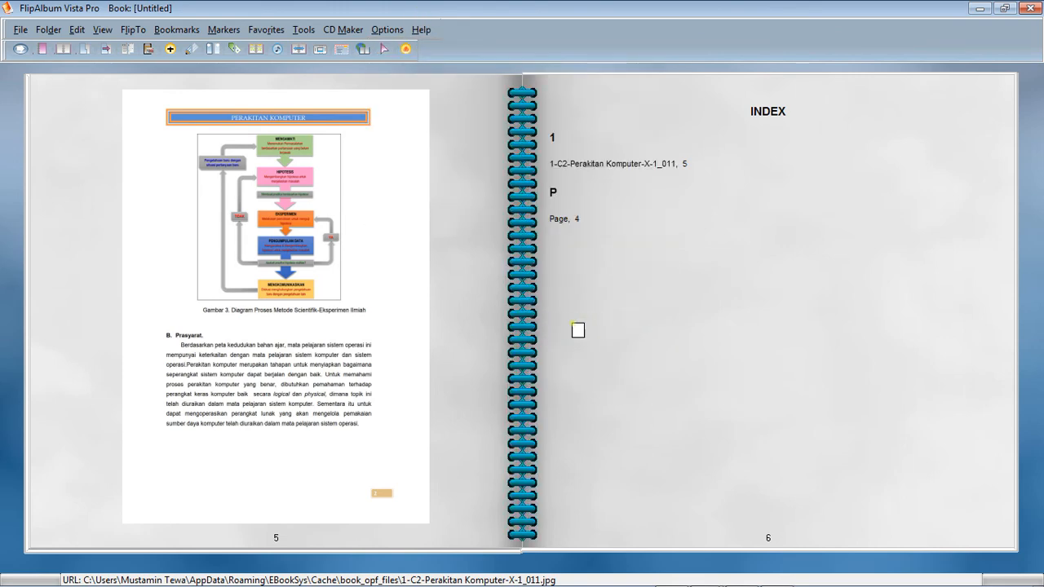
# - Flip back and forth between pages 3–4 and 5–6 to examine the bound pages
pyautogui.click(466, 401)
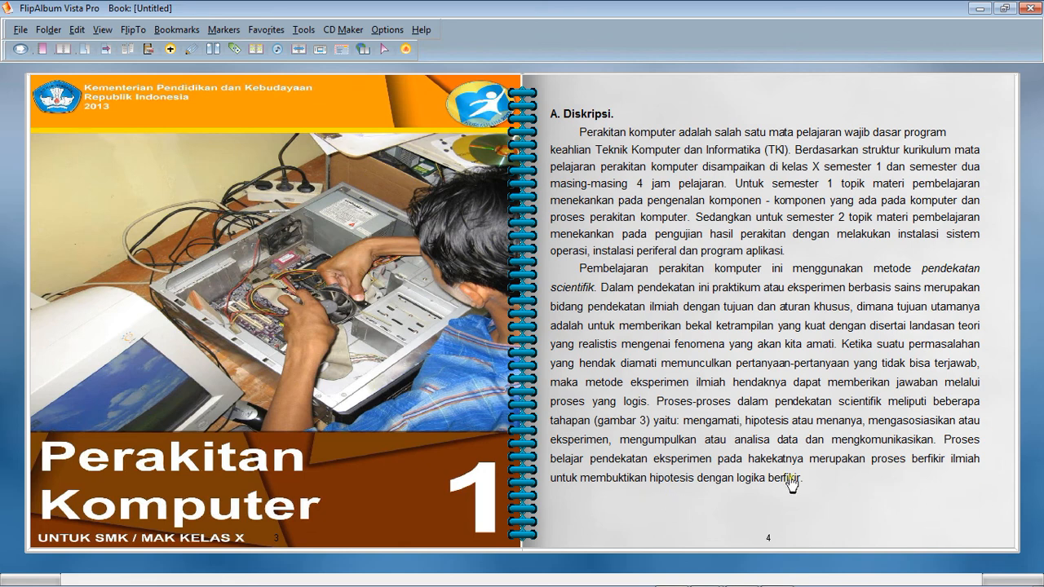
pyautogui.click(912, 524)
pyautogui.click(1009, 466)
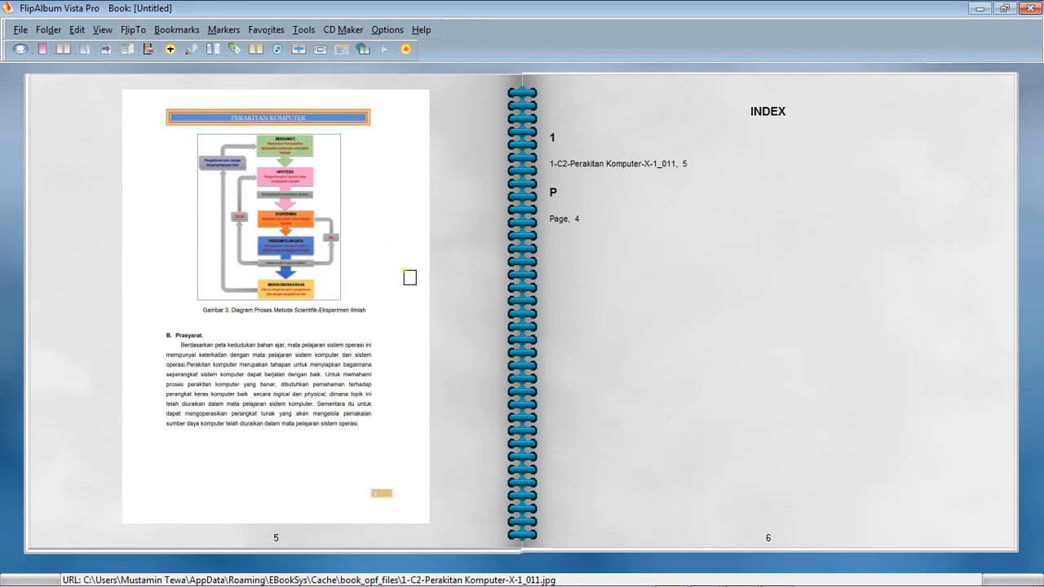
pyautogui.click(49, 336)
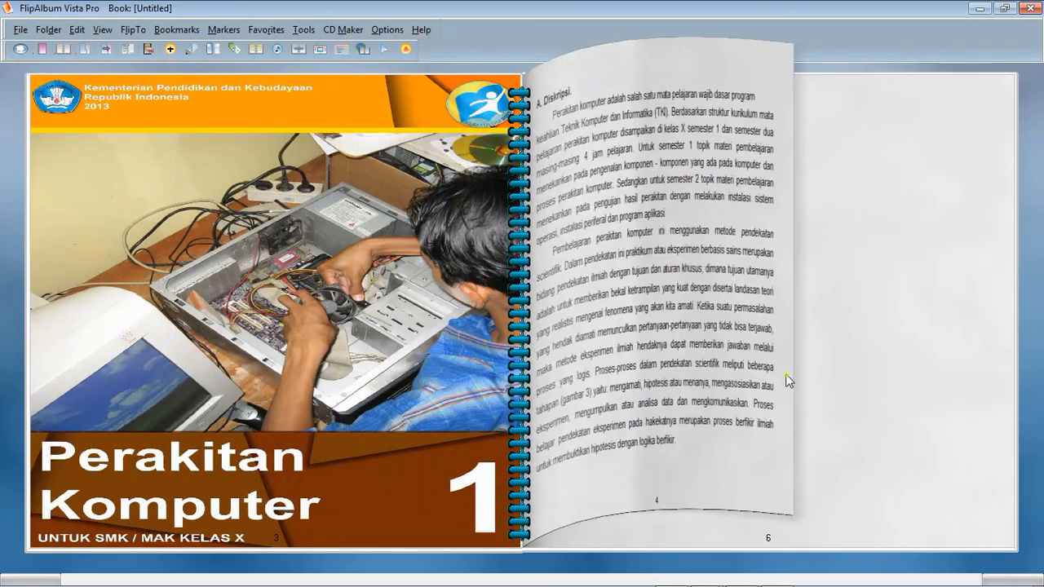
pyautogui.click(952, 513)
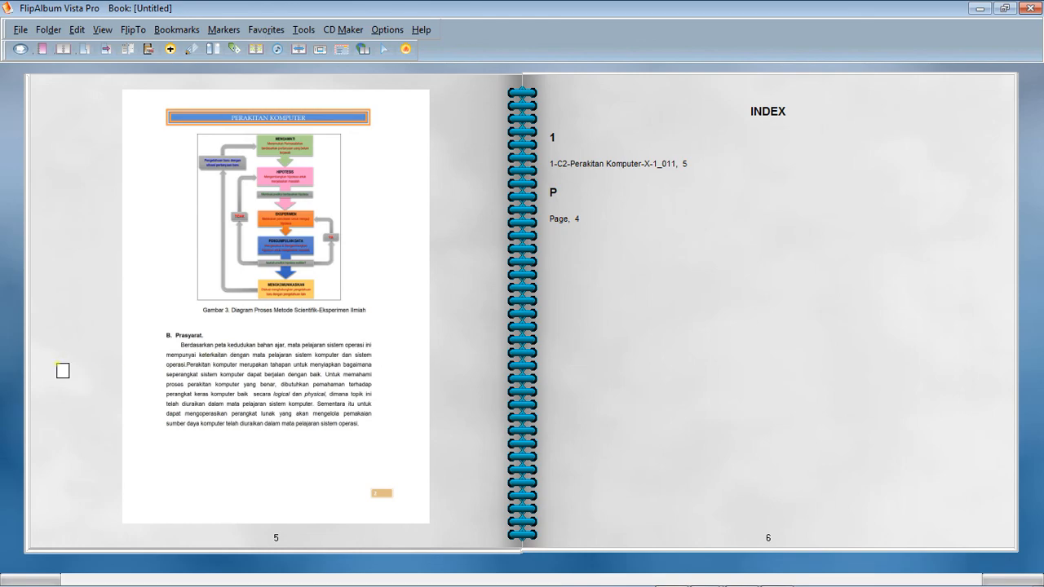
pyautogui.click(68, 371)
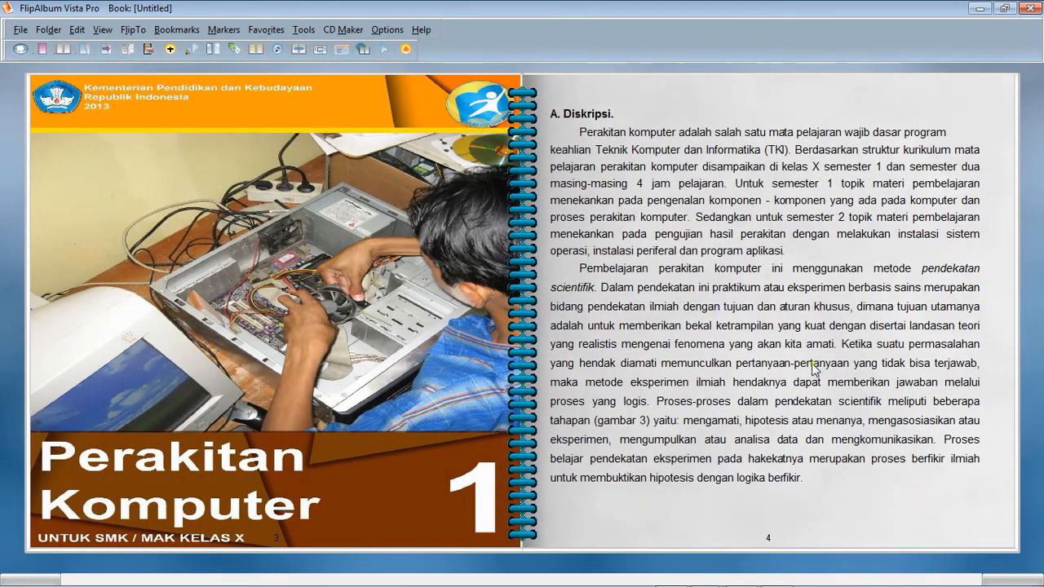